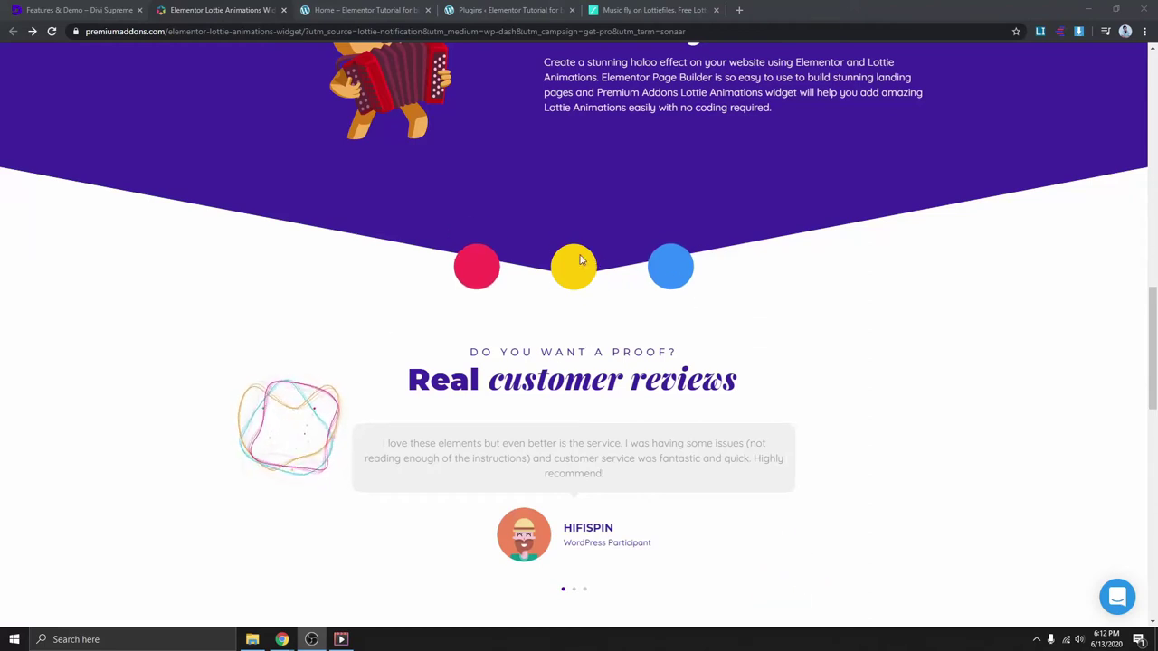
- Preview the finished Thank You example page with its Lottie confetti animation
click(407, 11)
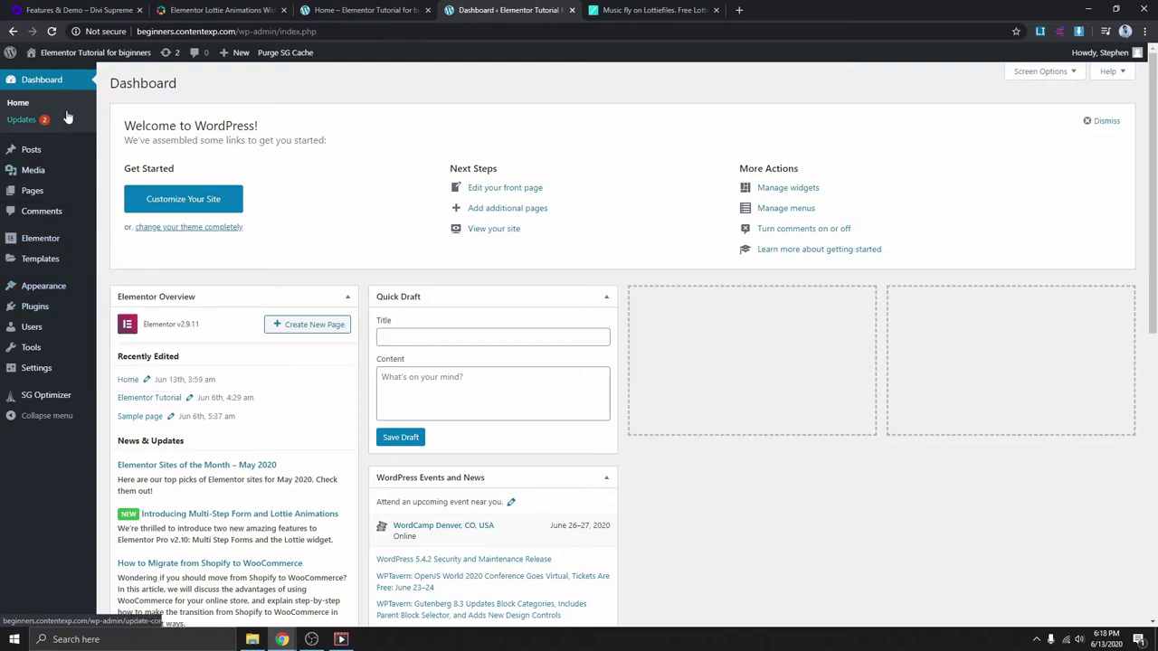
- Search for, install and activate the Premium Addons for Elementor plugin
mouse_move(44, 309)
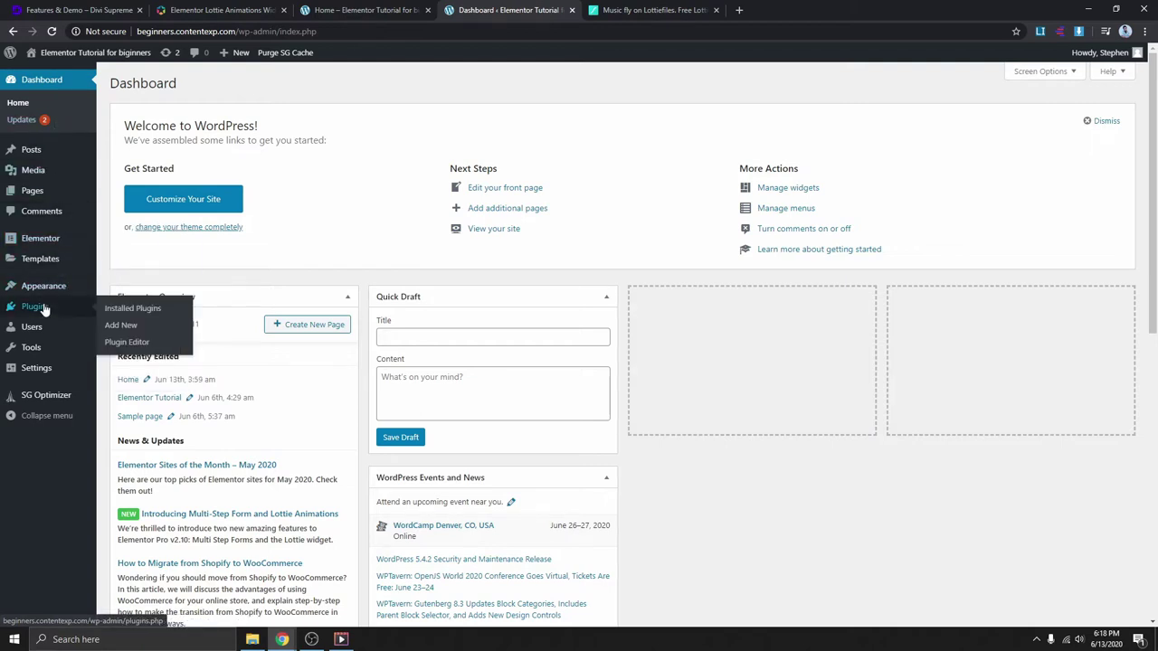
click(124, 326)
click(1020, 118)
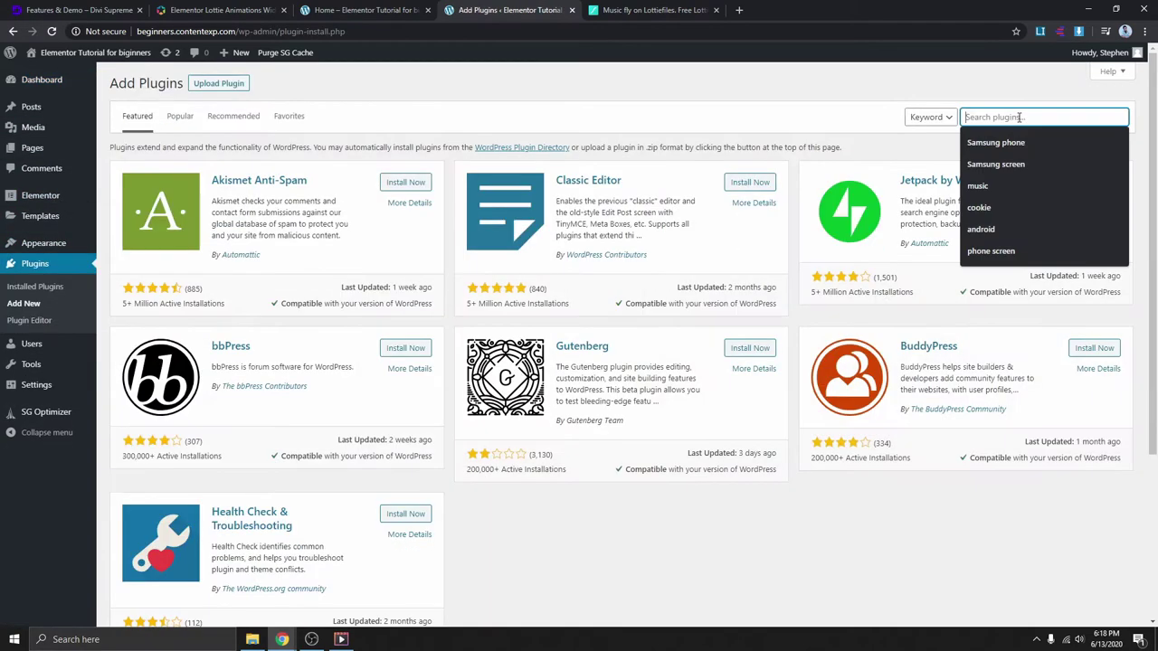
right_click(1019, 119)
click(1056, 209)
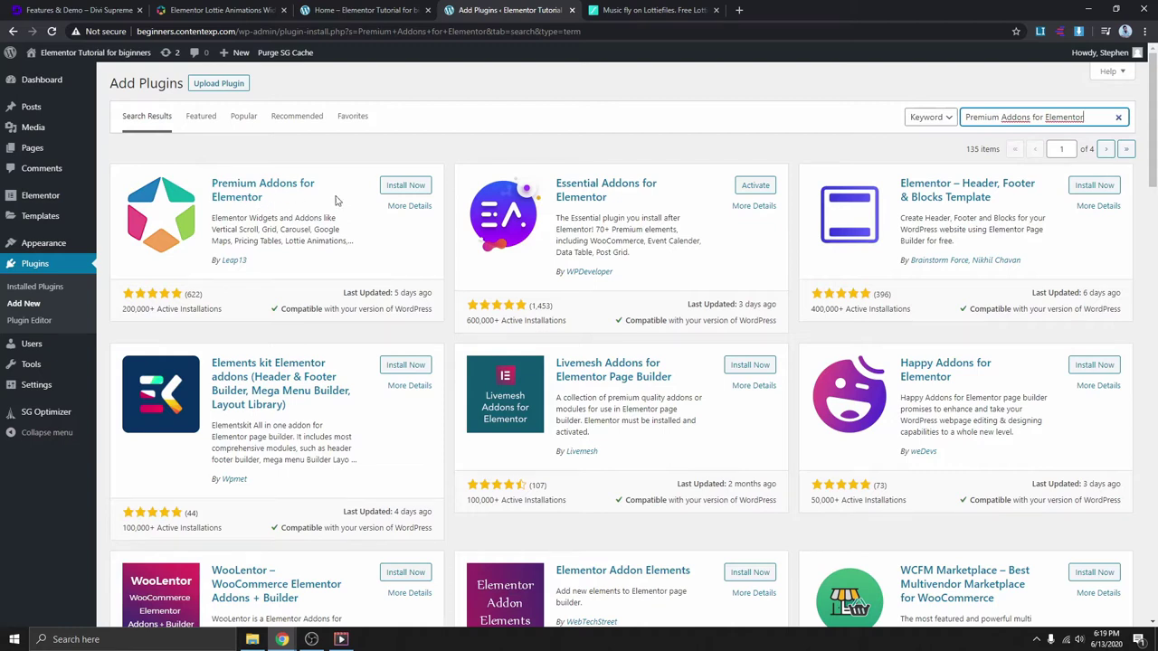
click(407, 188)
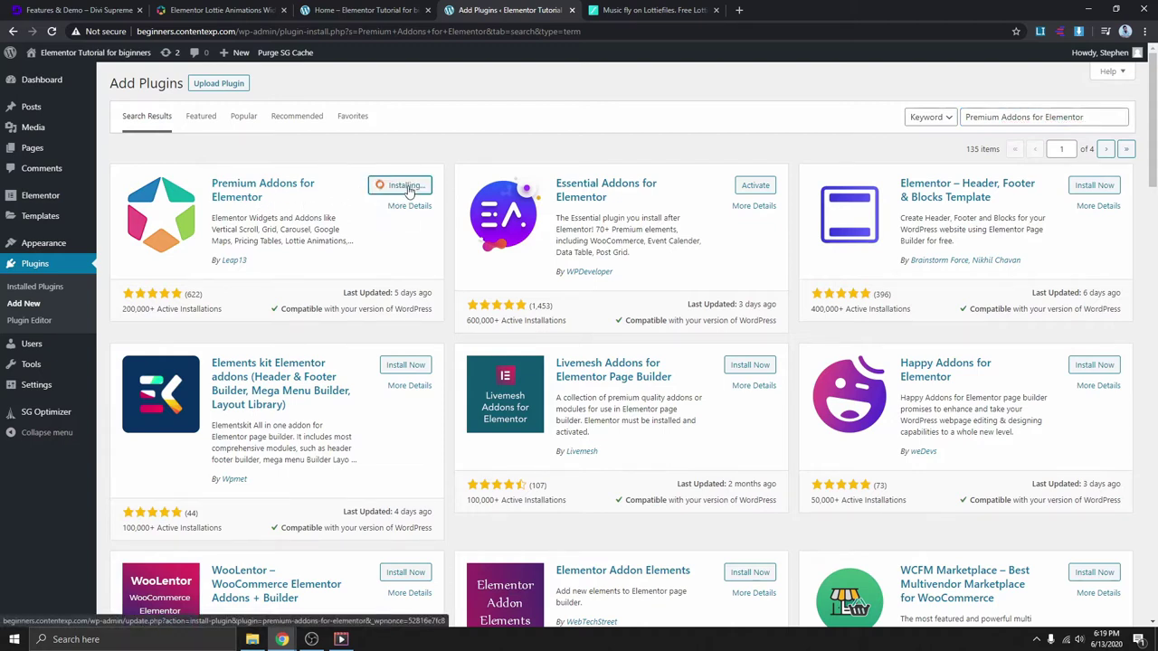
click(411, 186)
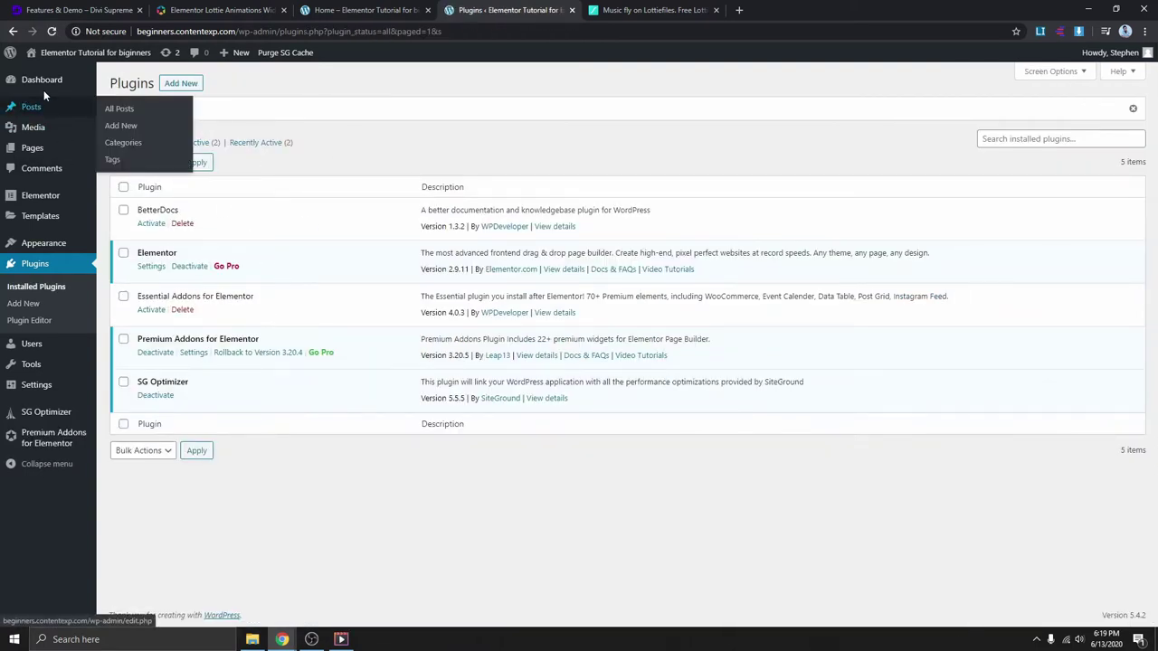
mouse_move(39, 153)
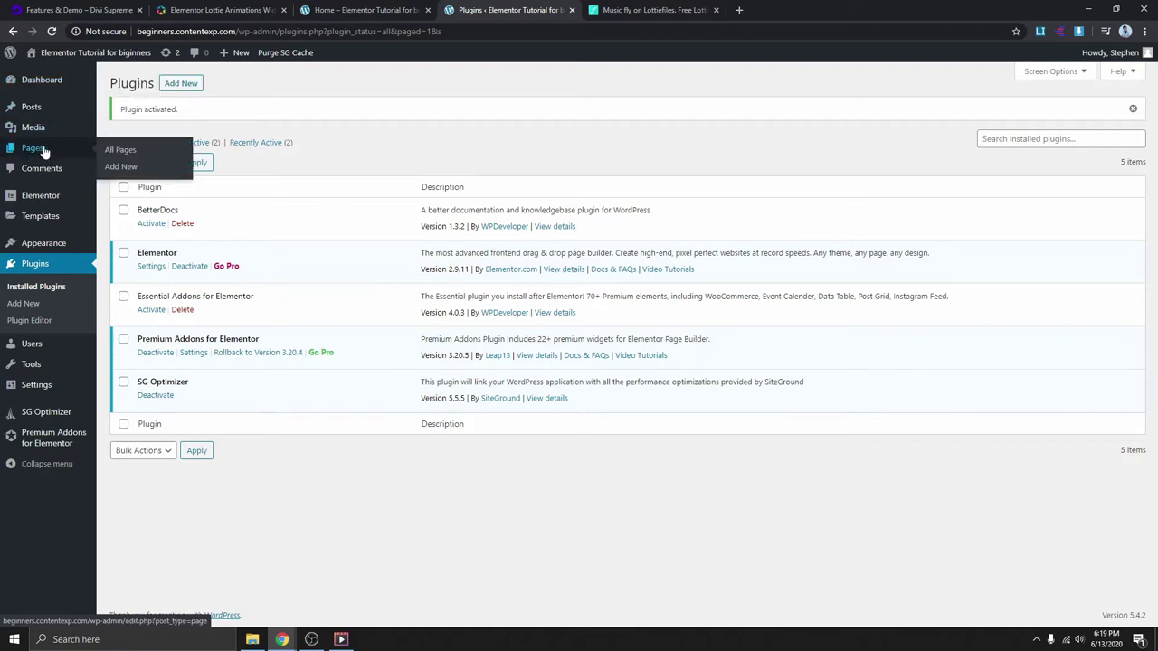
- Publish a new page titled 'Thank You' and open it in Elementor
click(124, 169)
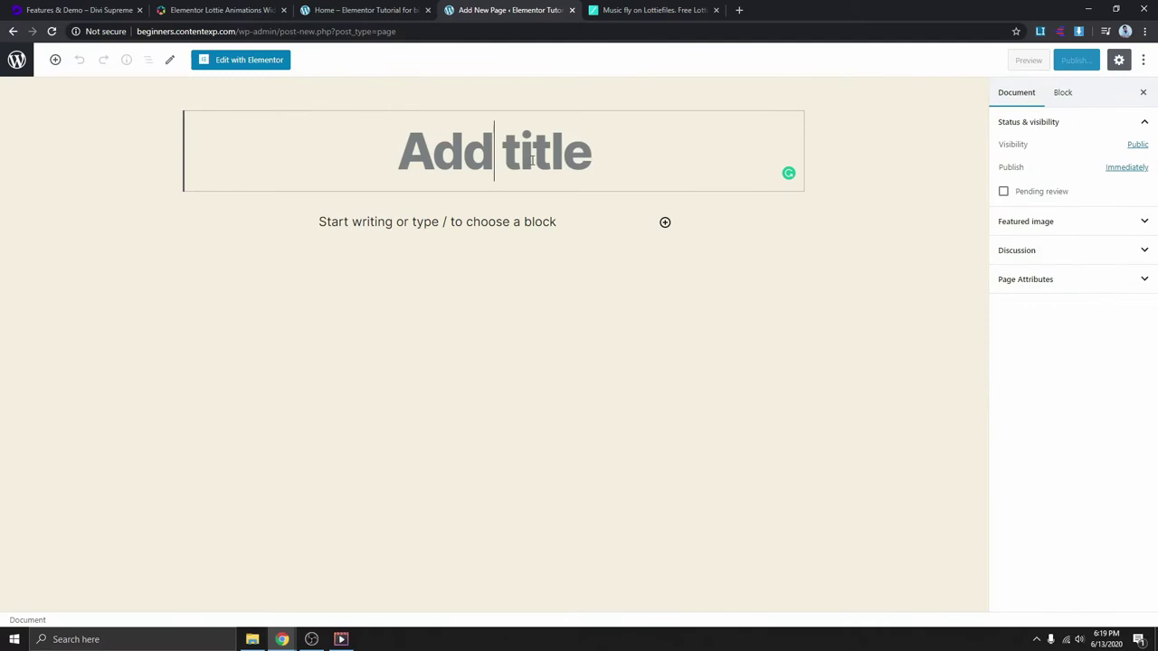
text(Thank You)
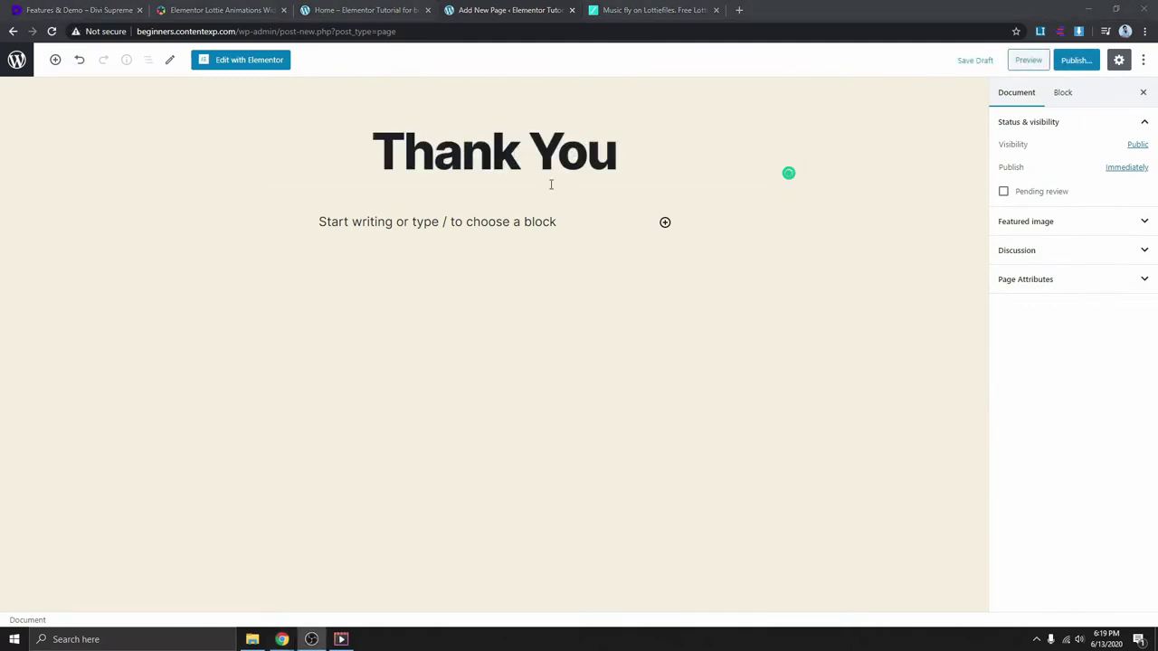
click(1074, 61)
click(1073, 59)
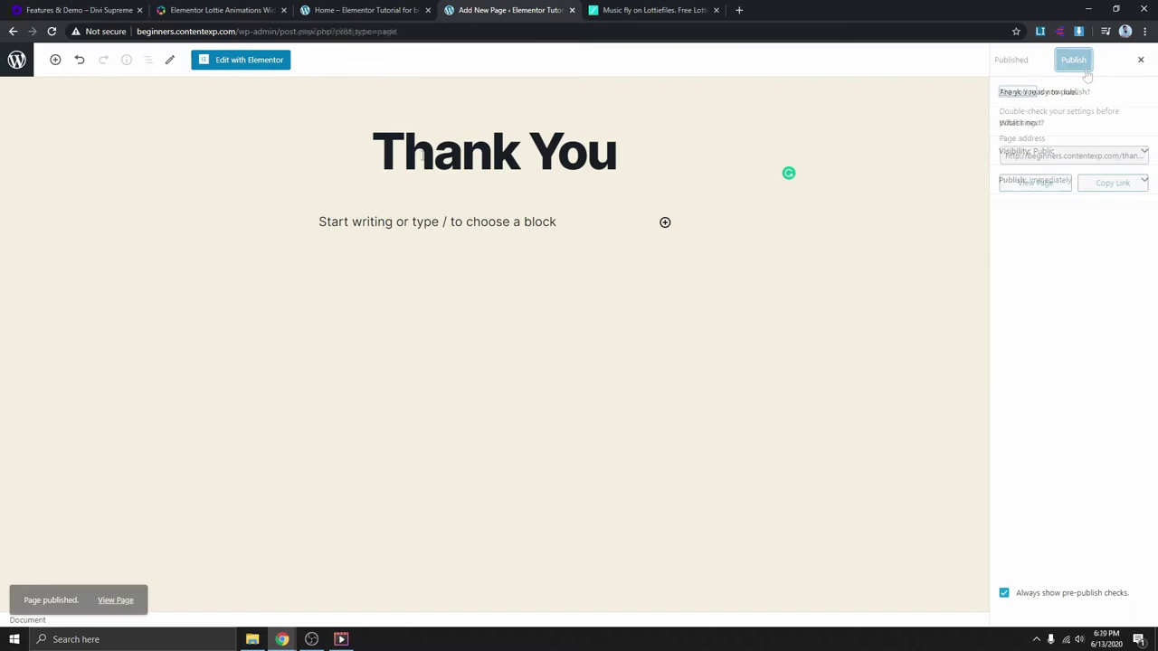
click(241, 69)
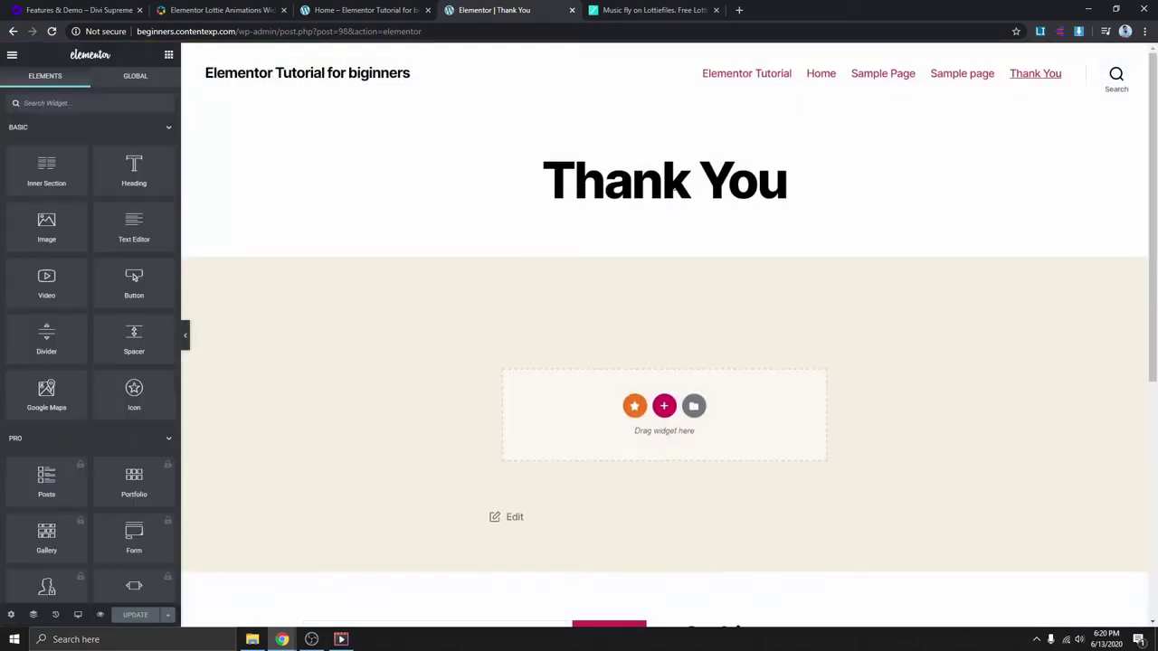
- Compare with the finished example and check the theme title and navigation links to remove
click(362, 10)
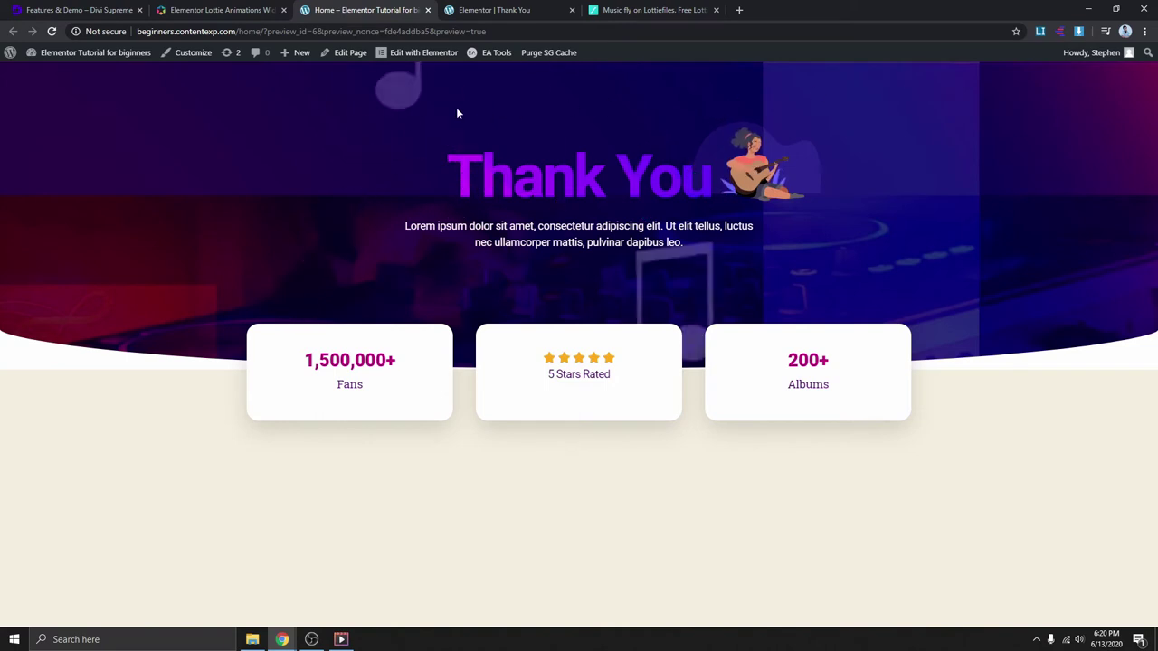
click(493, 10)
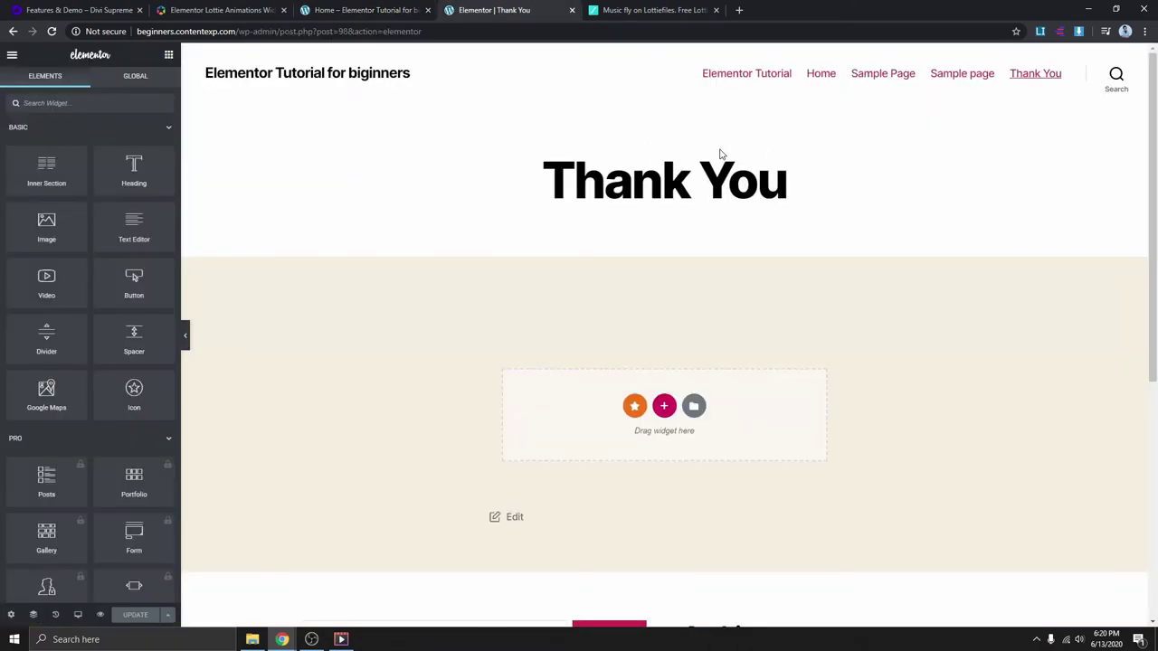
drag(760, 159, 476, 180)
drag(623, 96, 853, 55)
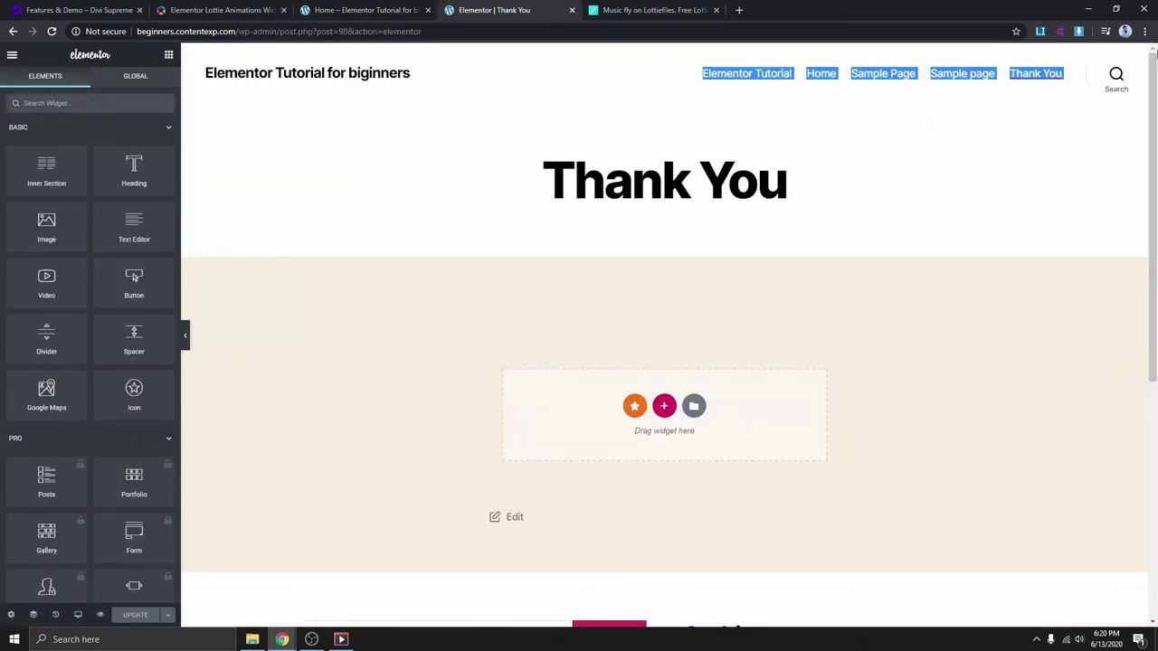
click(611, 222)
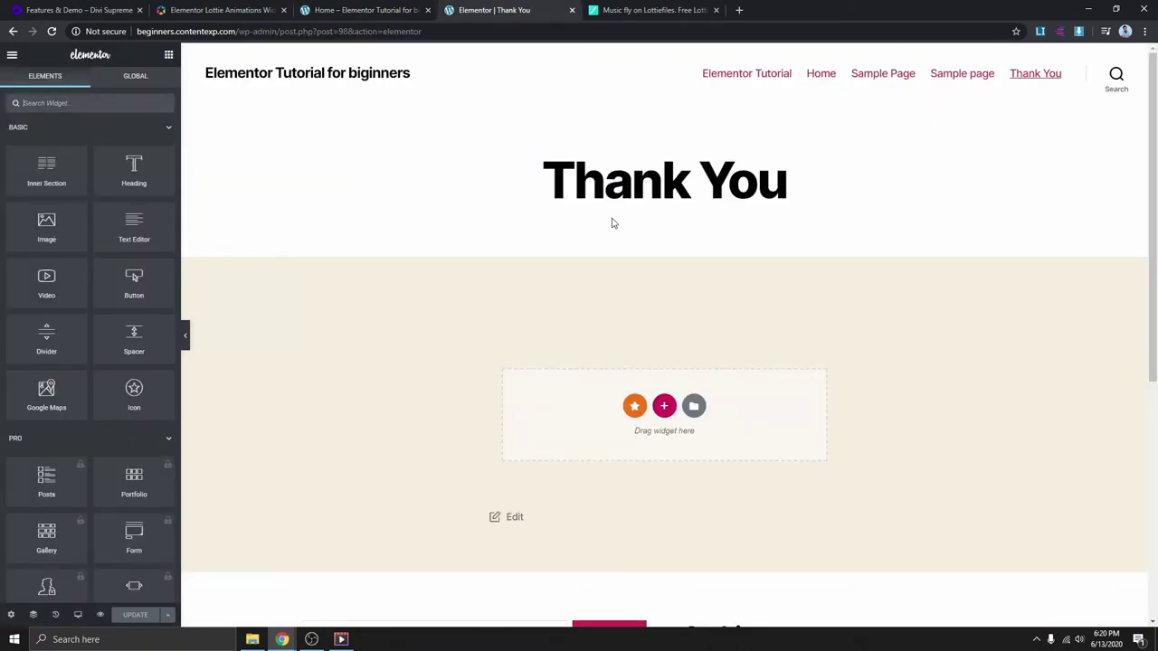
- Set the page layout to Elementor Canvas in the page settings
click(11, 615)
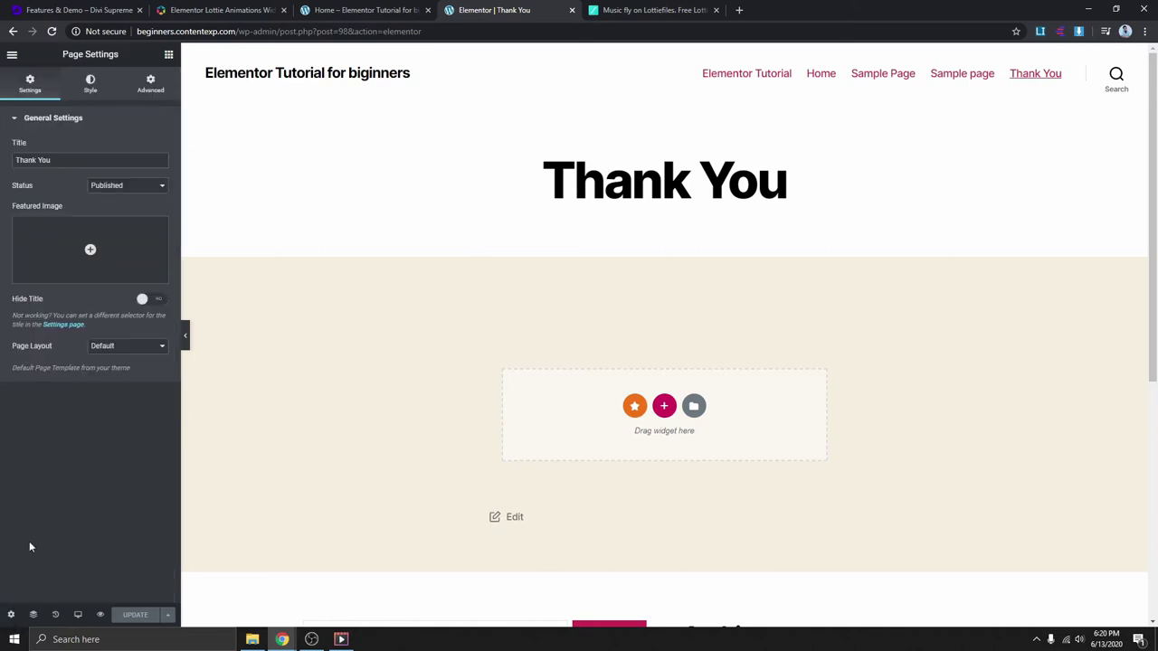
click(122, 347)
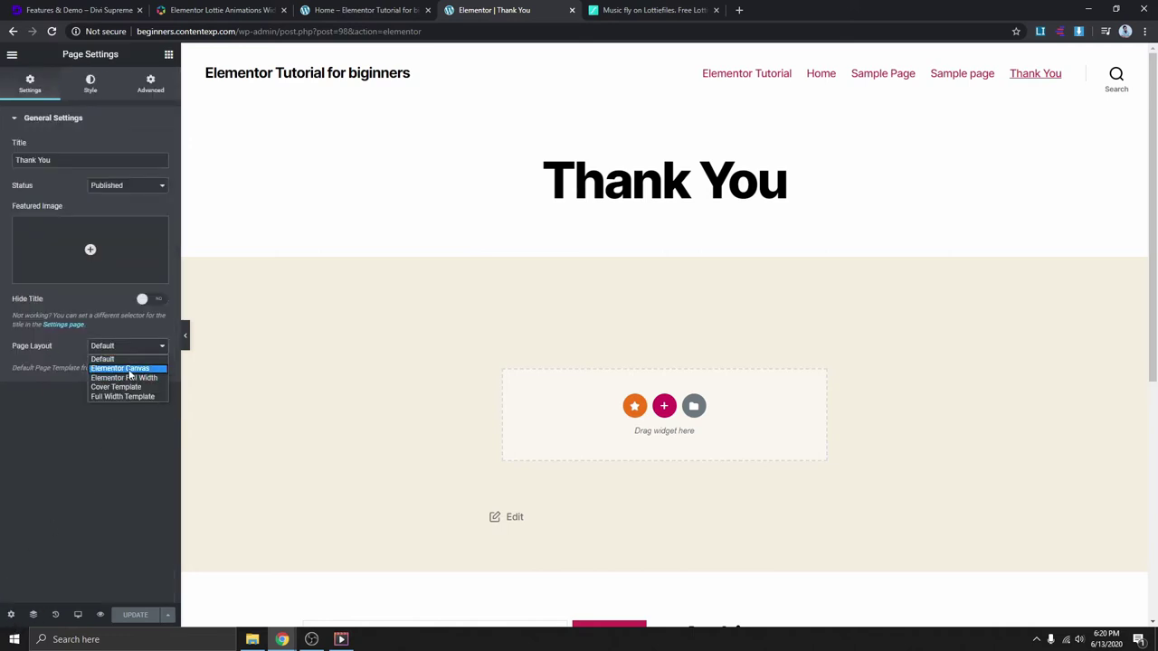
click(127, 369)
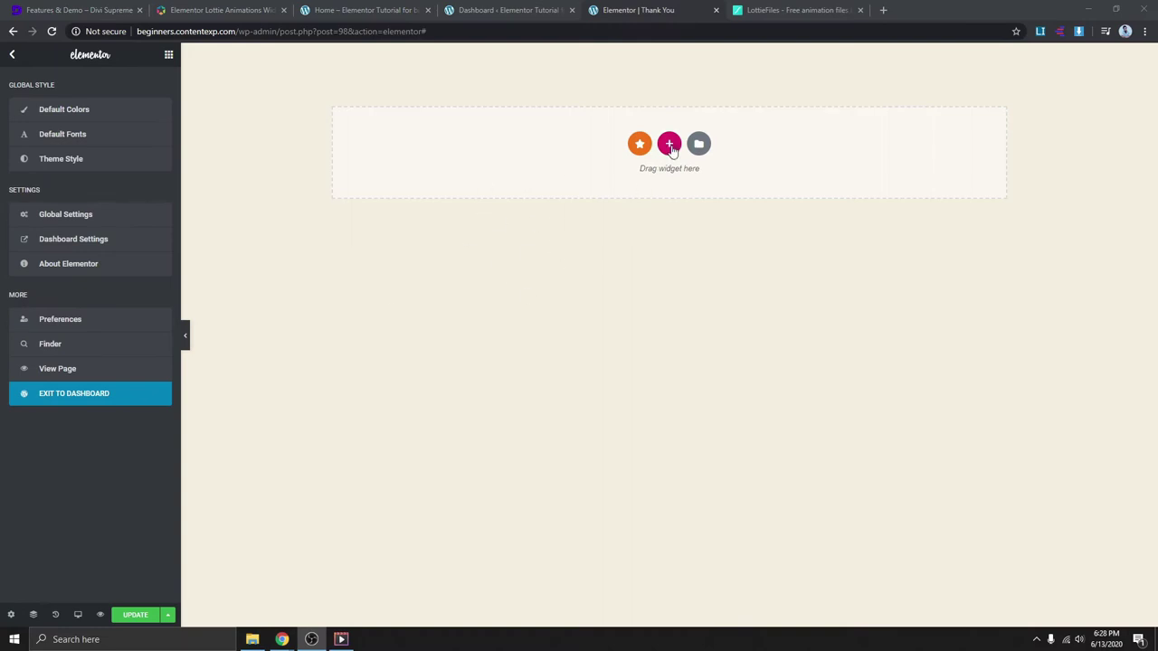
- Add a one-column section with a 400 px minimum height
click(669, 144)
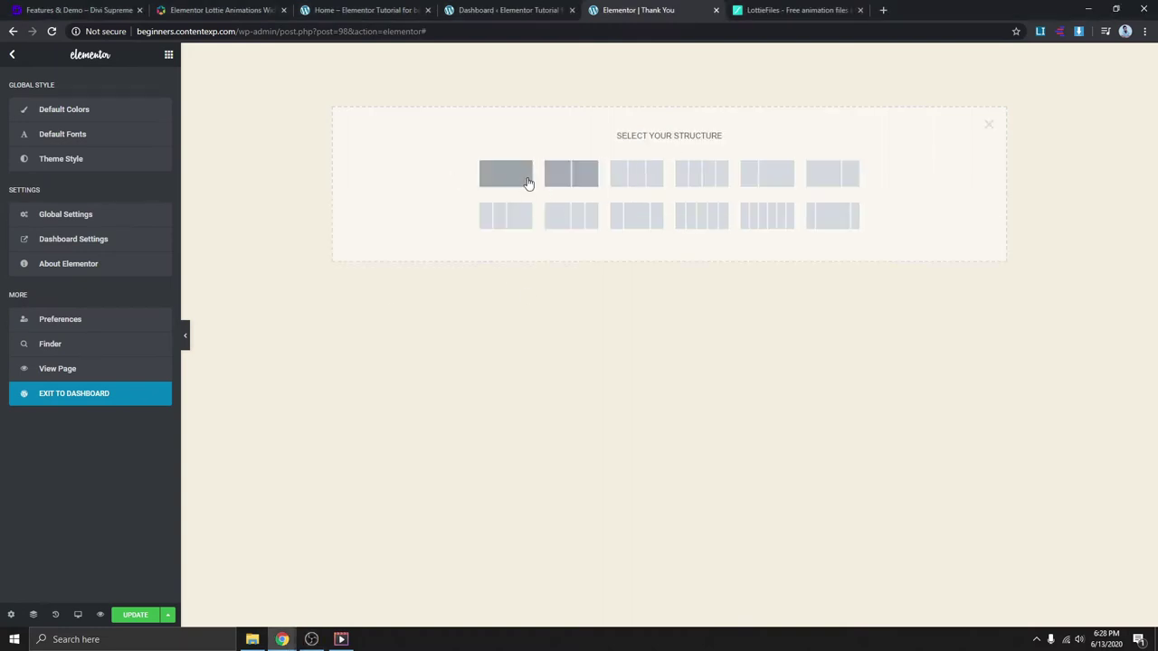
click(516, 180)
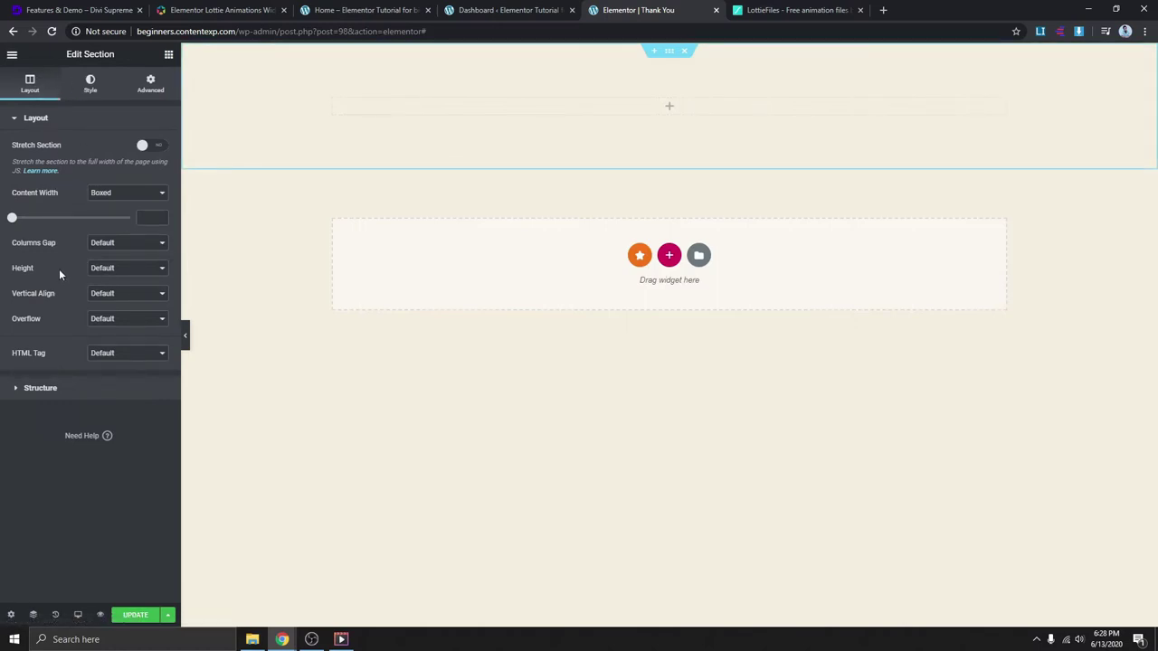
click(117, 269)
click(120, 300)
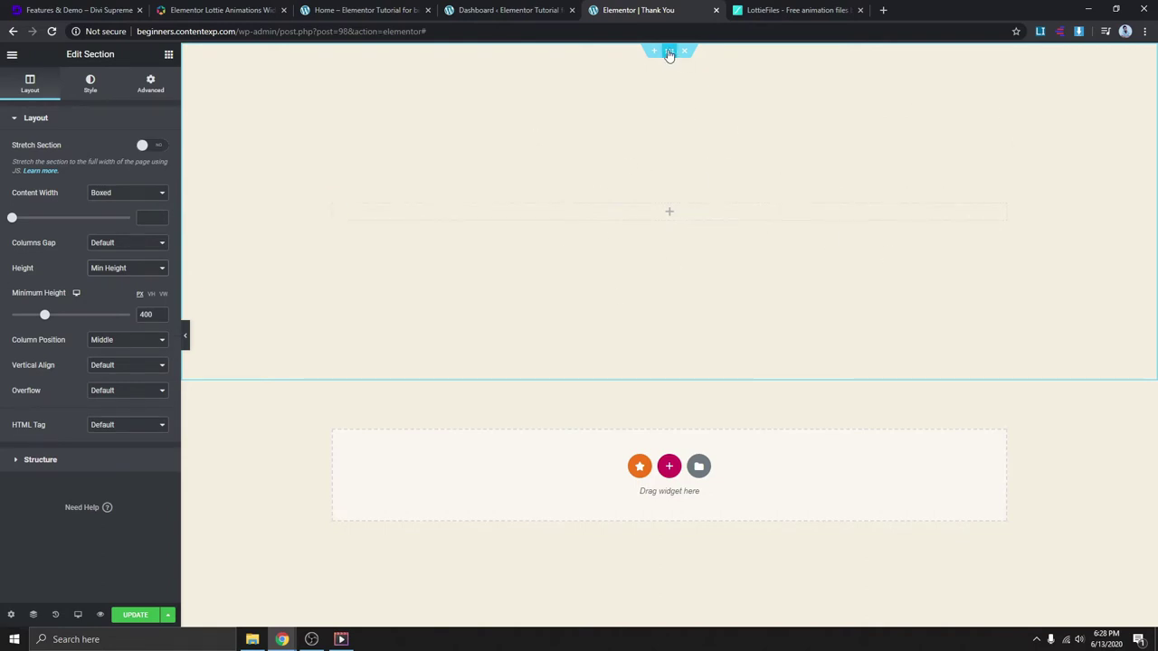
- Set the section's background type to Video, checking against the finished example
click(90, 84)
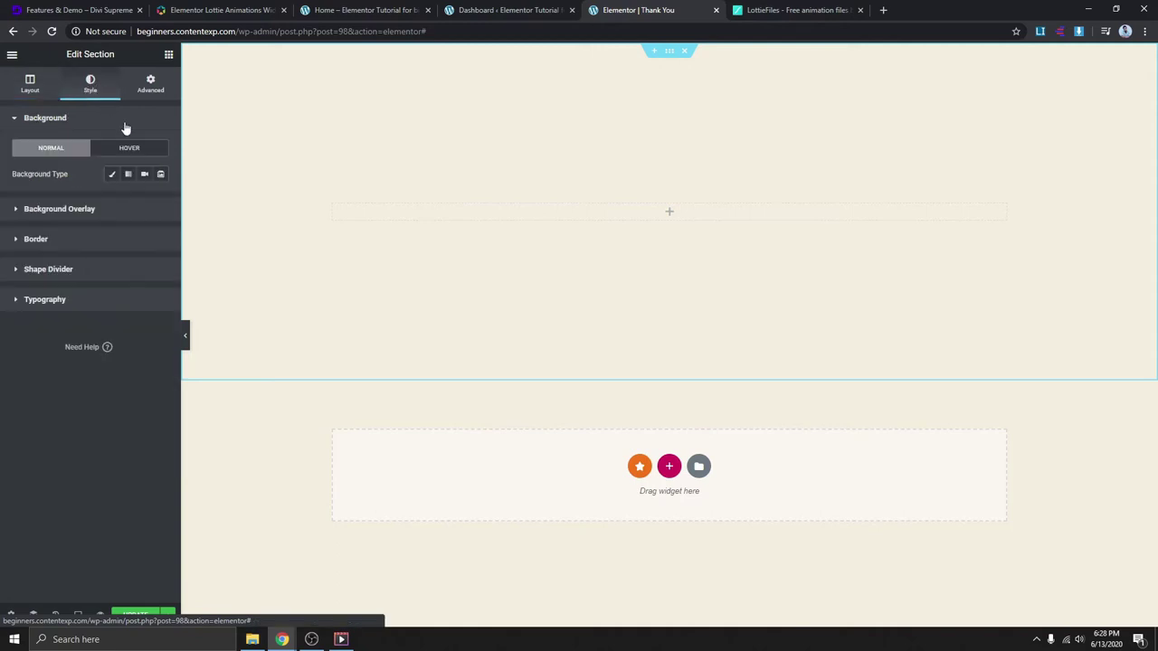
click(144, 174)
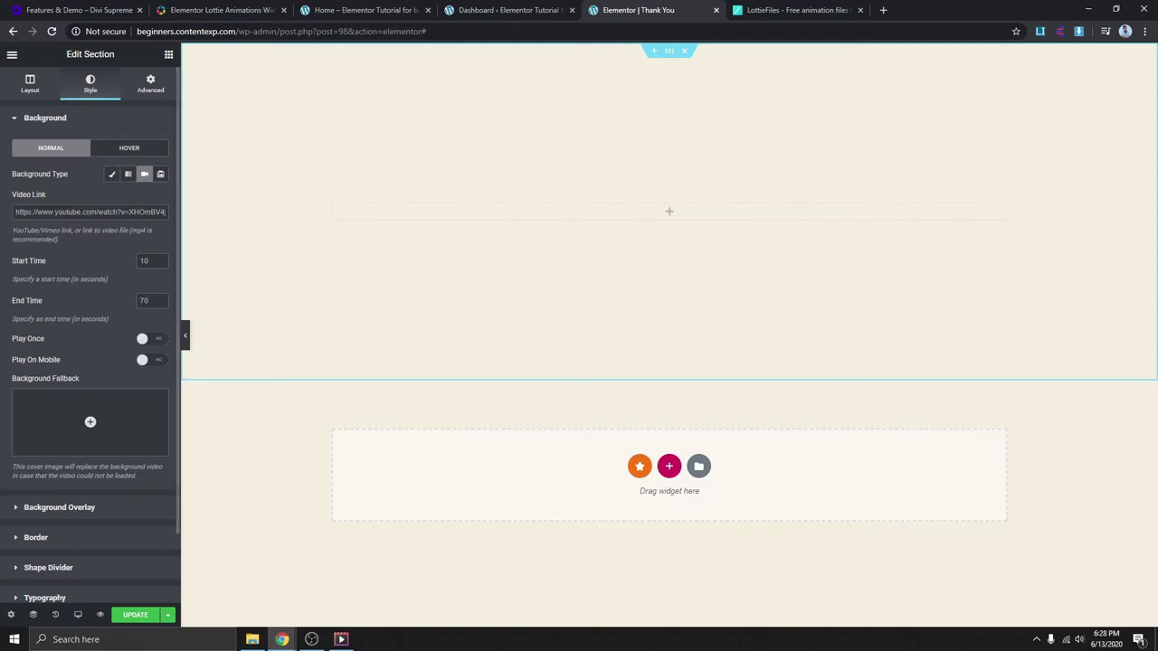
click(371, 10)
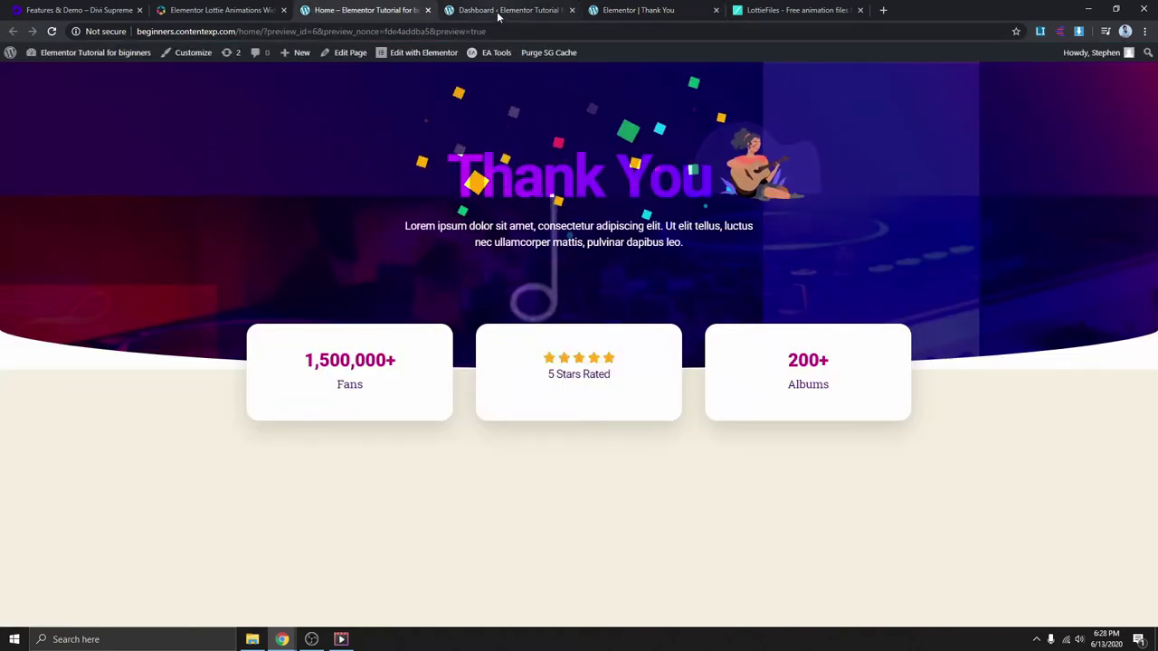
click(638, 10)
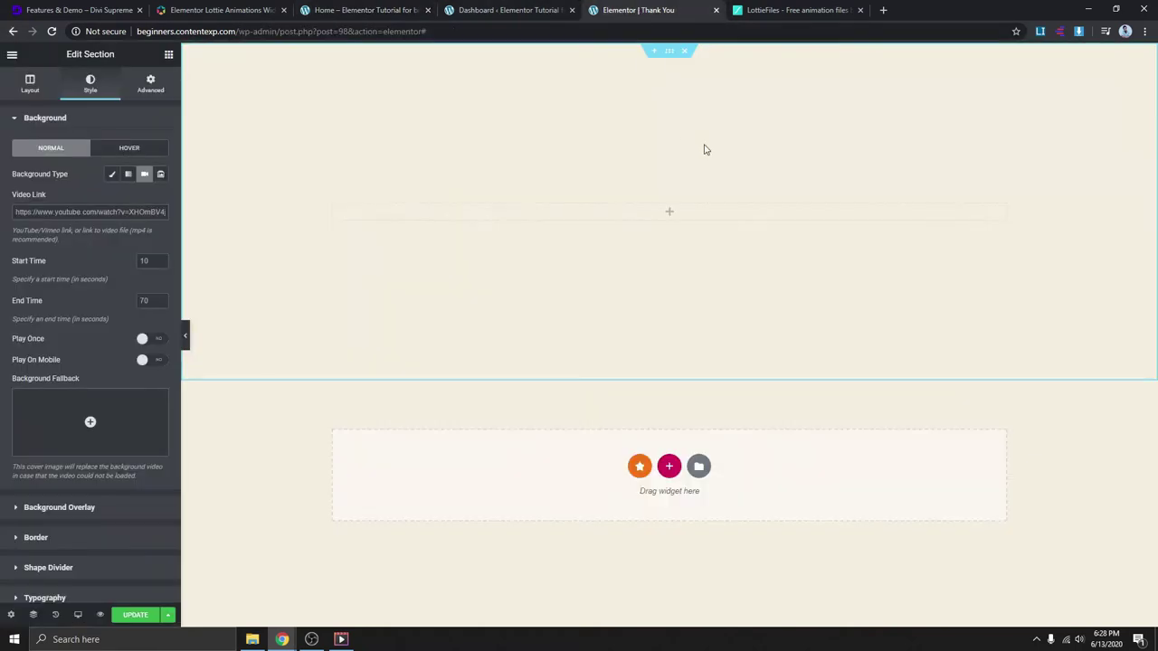
- Search LottieFiles for 'music' and browse the results
click(760, 11)
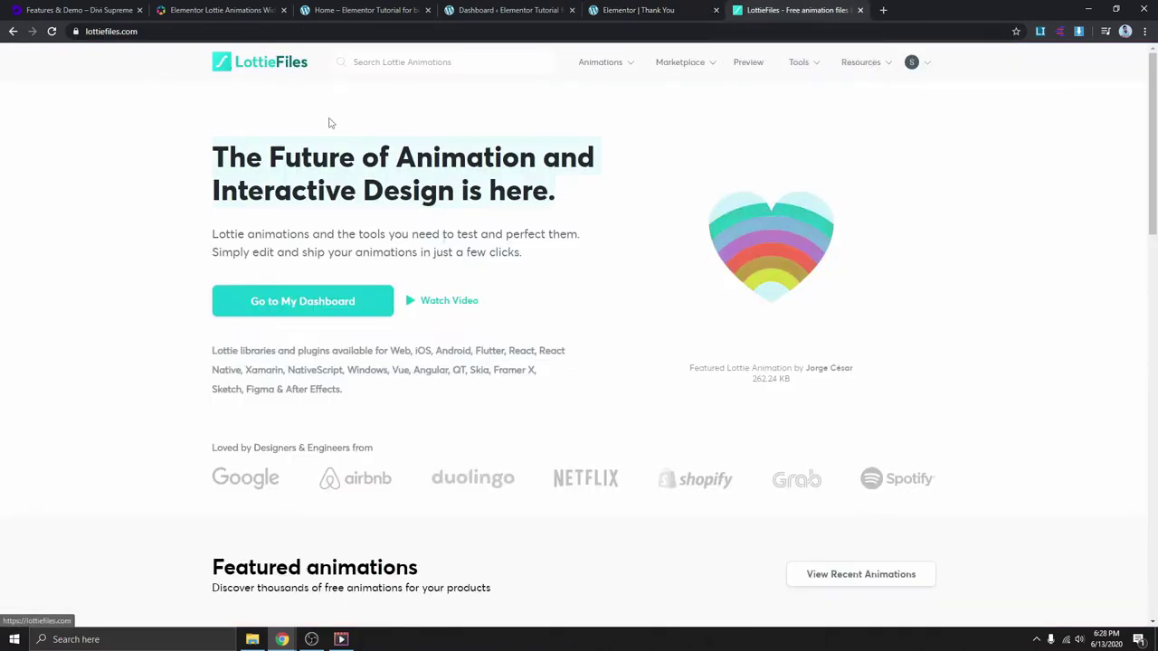
click(200, 149)
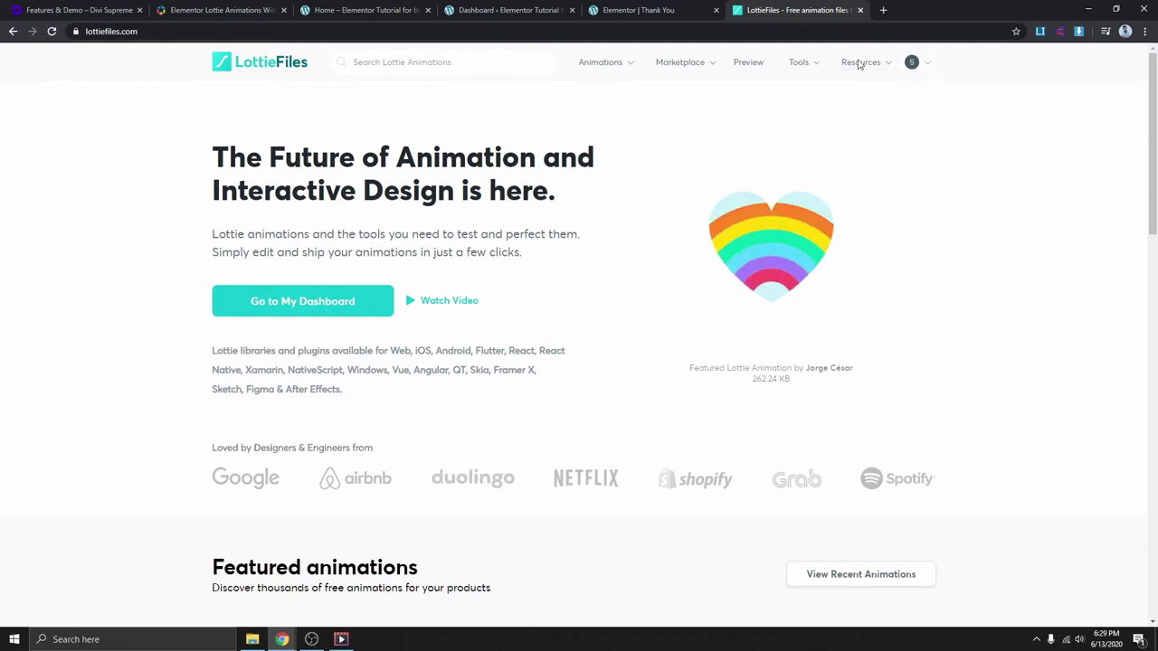
click(454, 62)
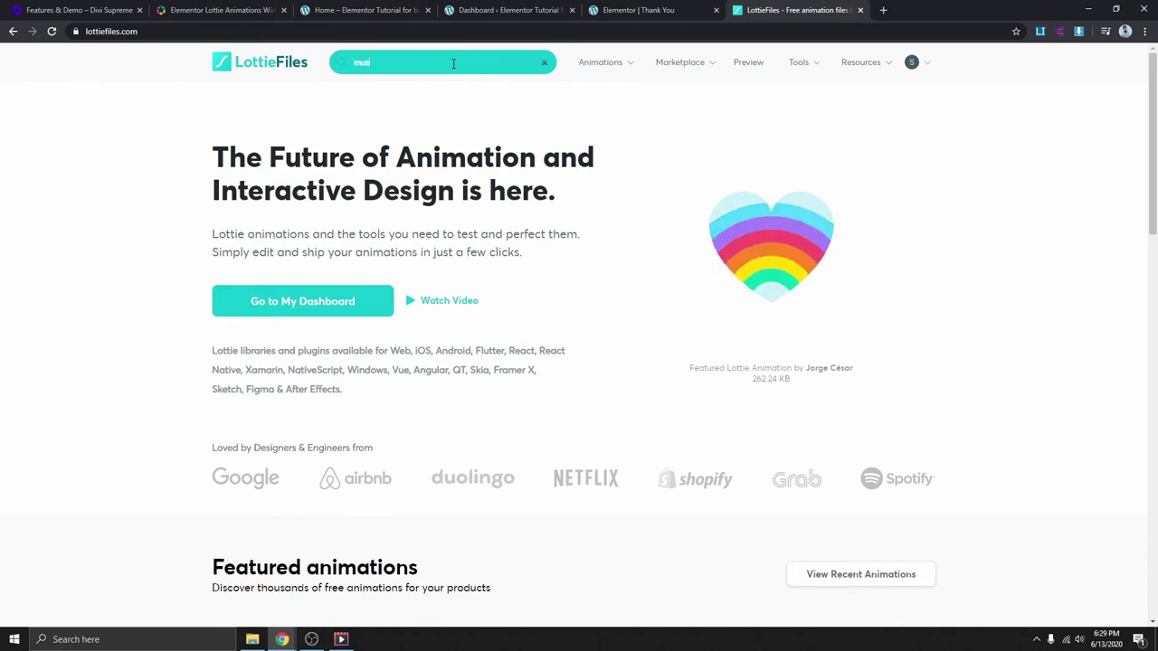
text(music)
key(Return)
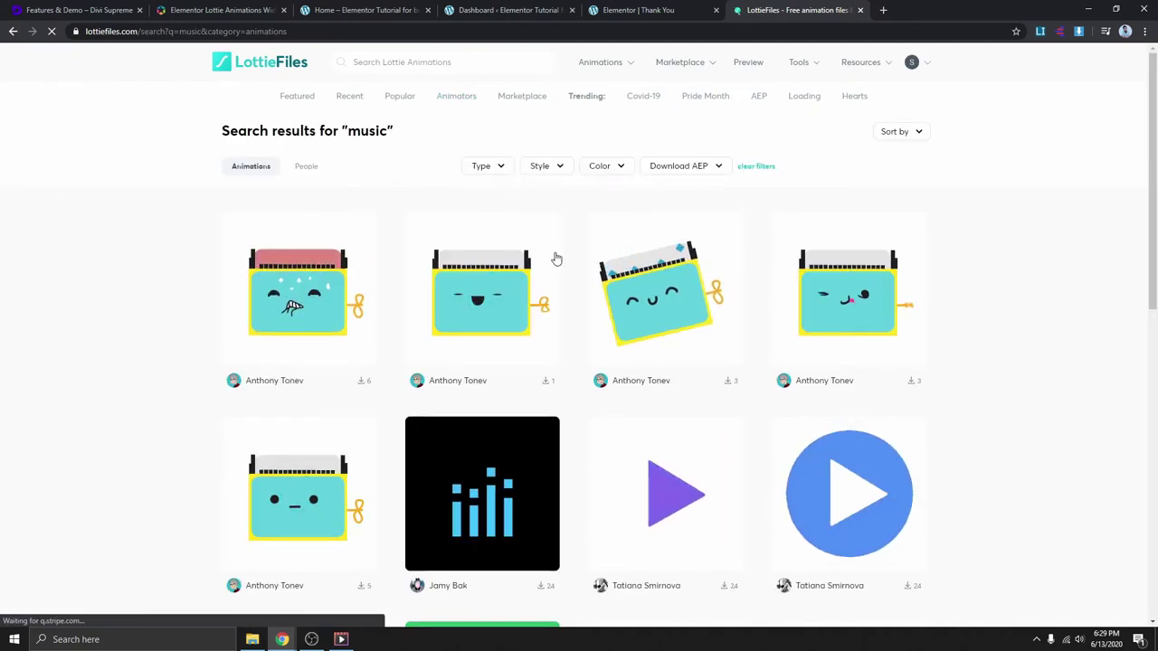
scroll(630, 307, down, 2)
scroll(615, 343, down, 4)
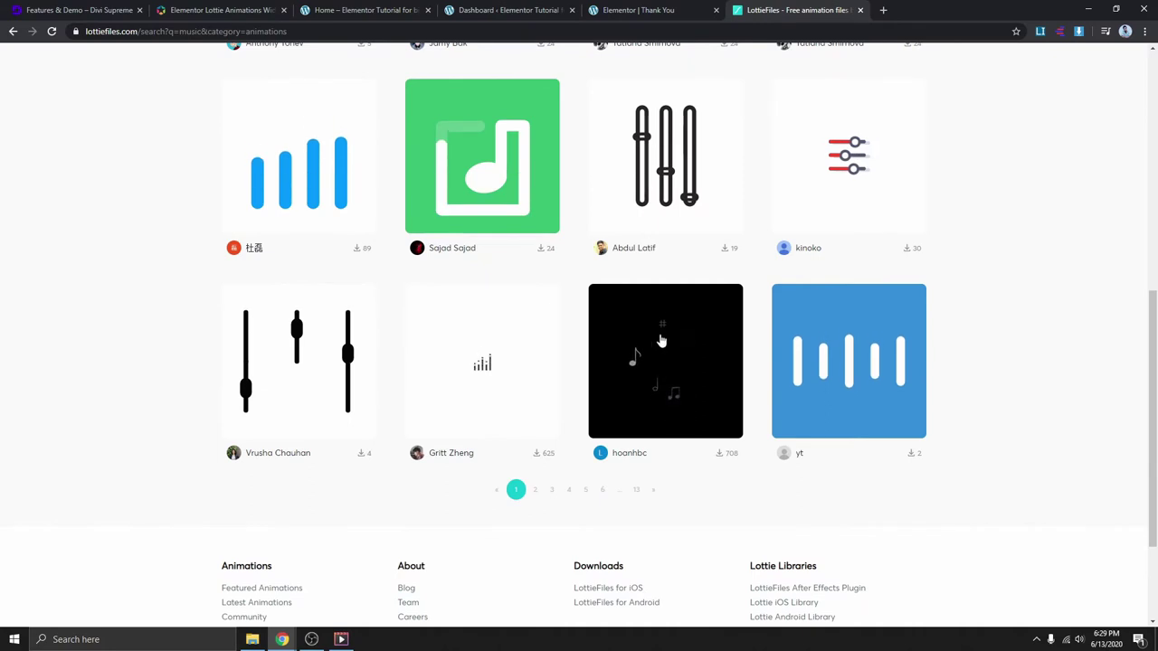
- Open the Music fly animation and view its JSON, GIF and MP4 download formats
click(667, 395)
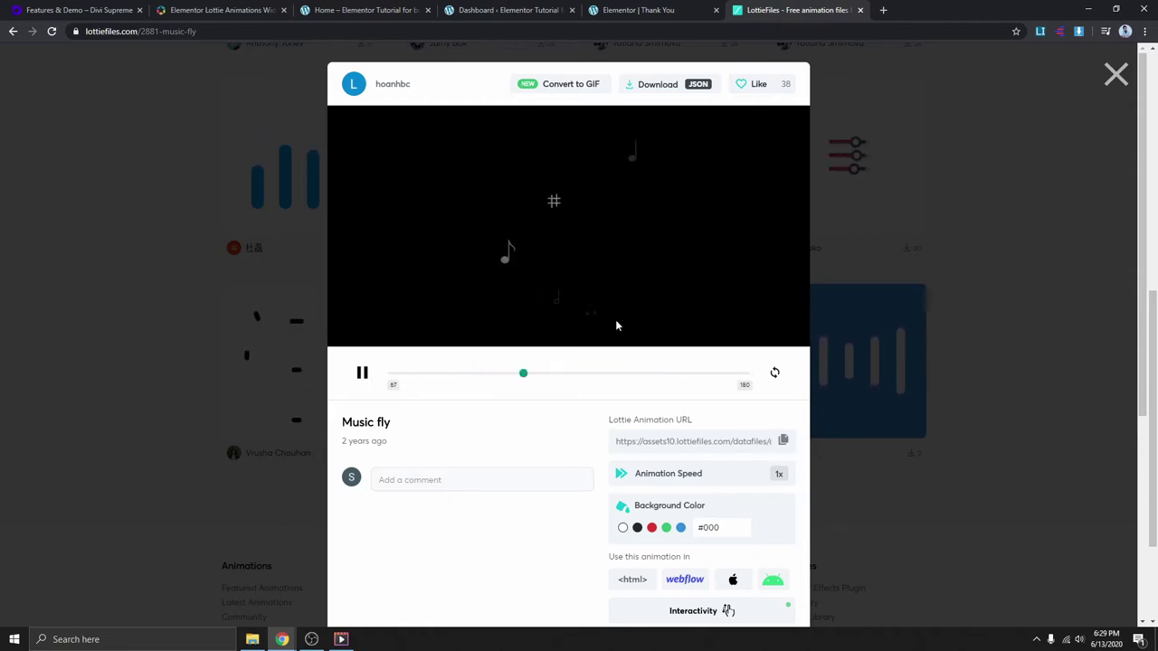
click(697, 86)
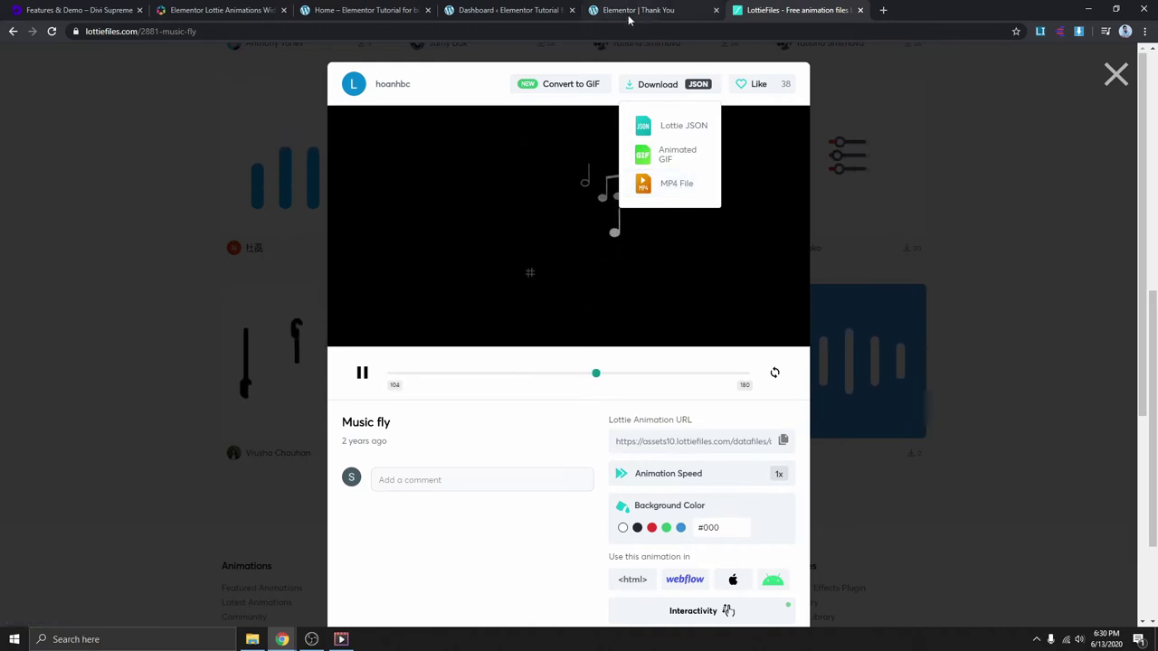
click(496, 10)
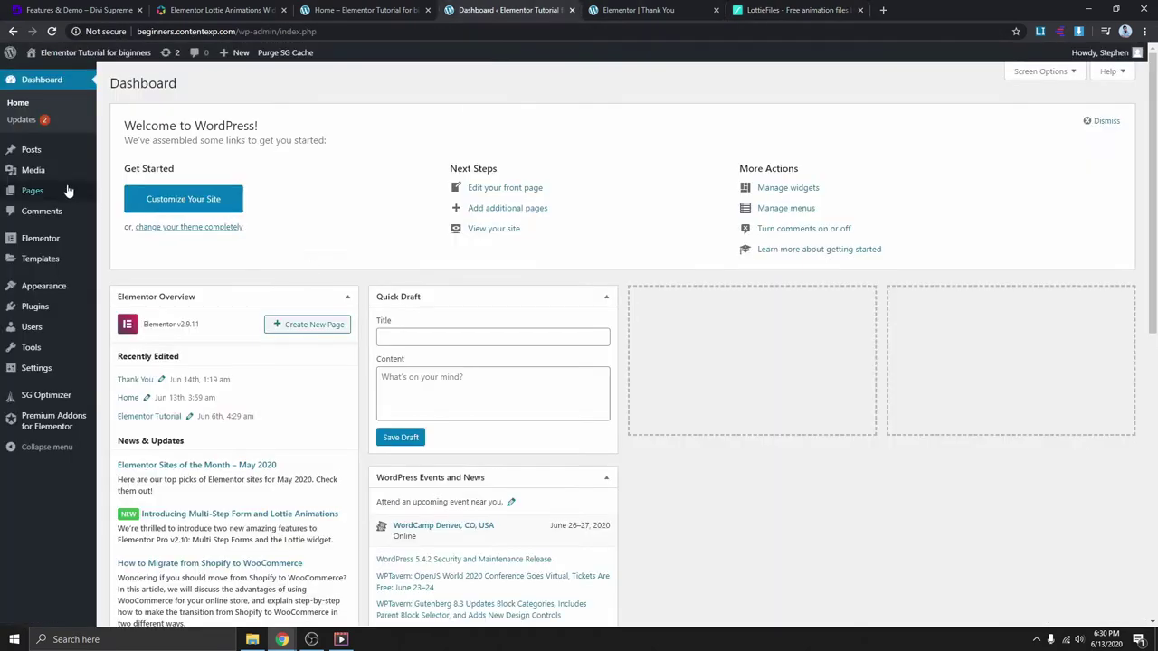
- Filter the Media Library to videos and open 2881-music-fly.mp4 to copy its link
mouse_move(35, 178)
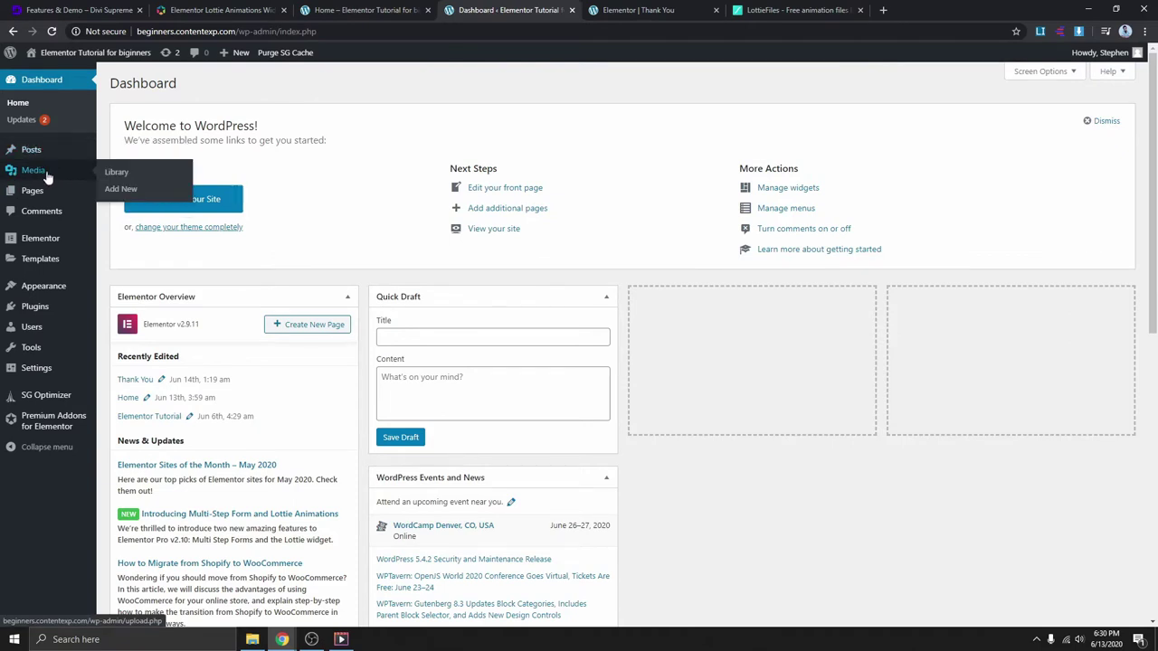
click(123, 176)
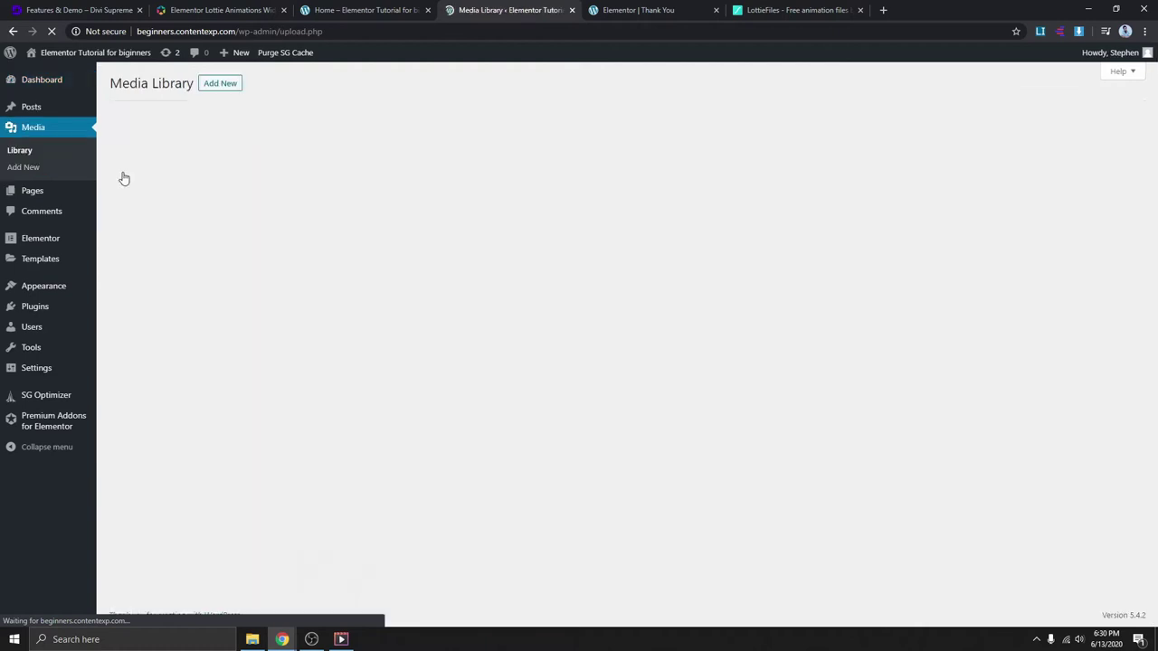
click(219, 85)
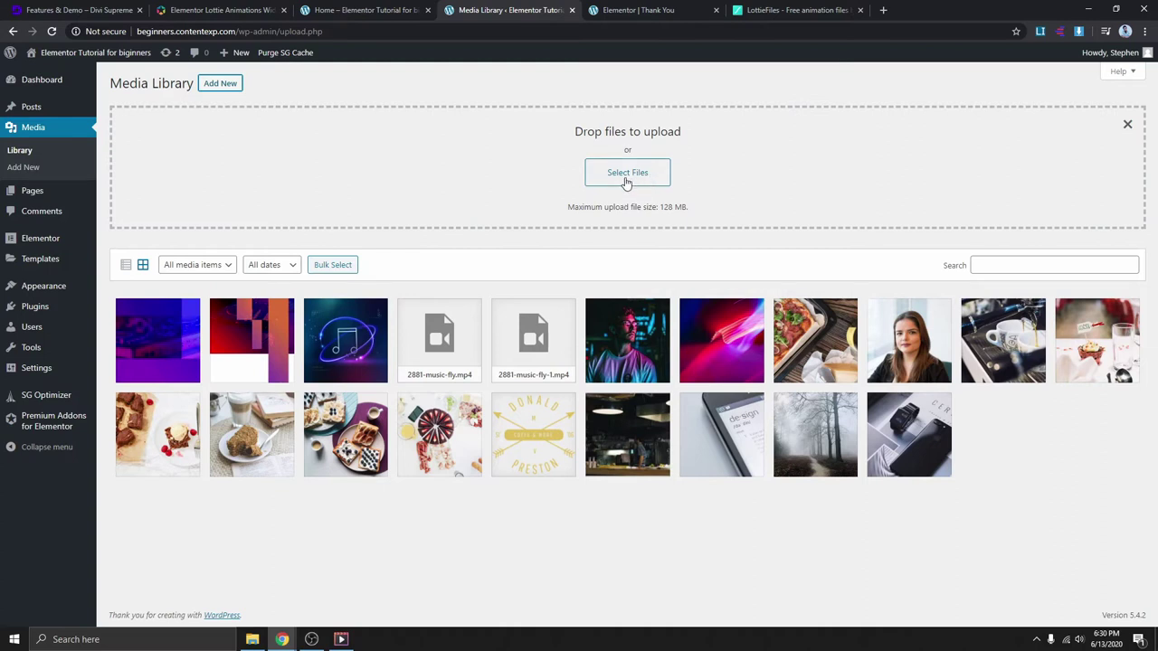
click(231, 269)
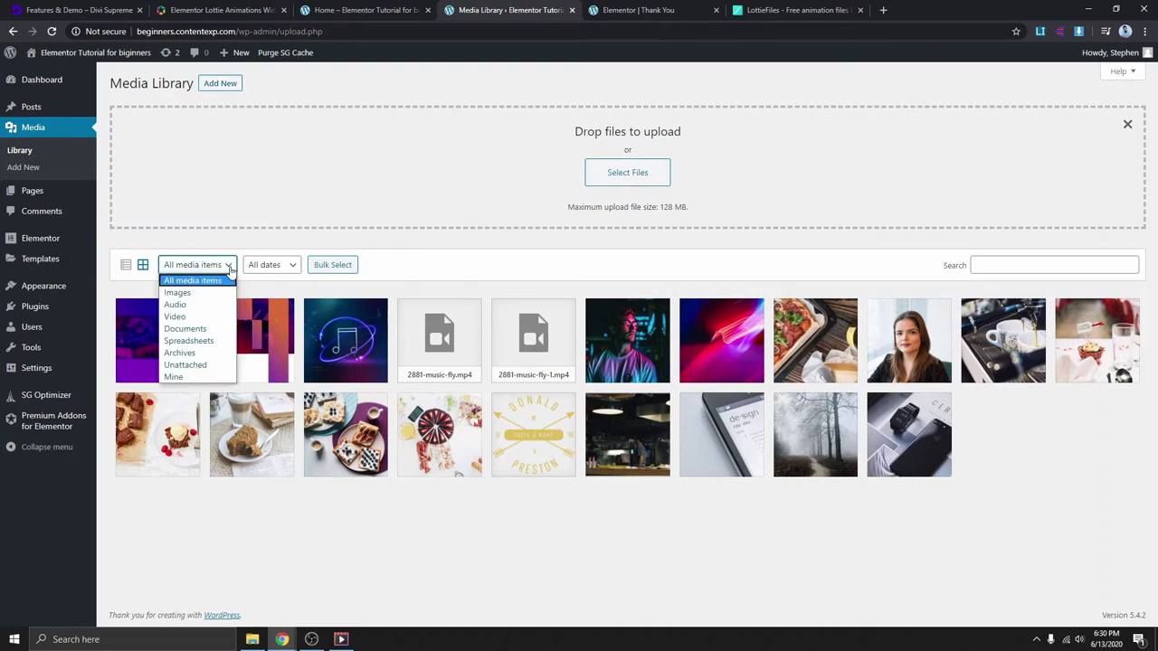
click(198, 318)
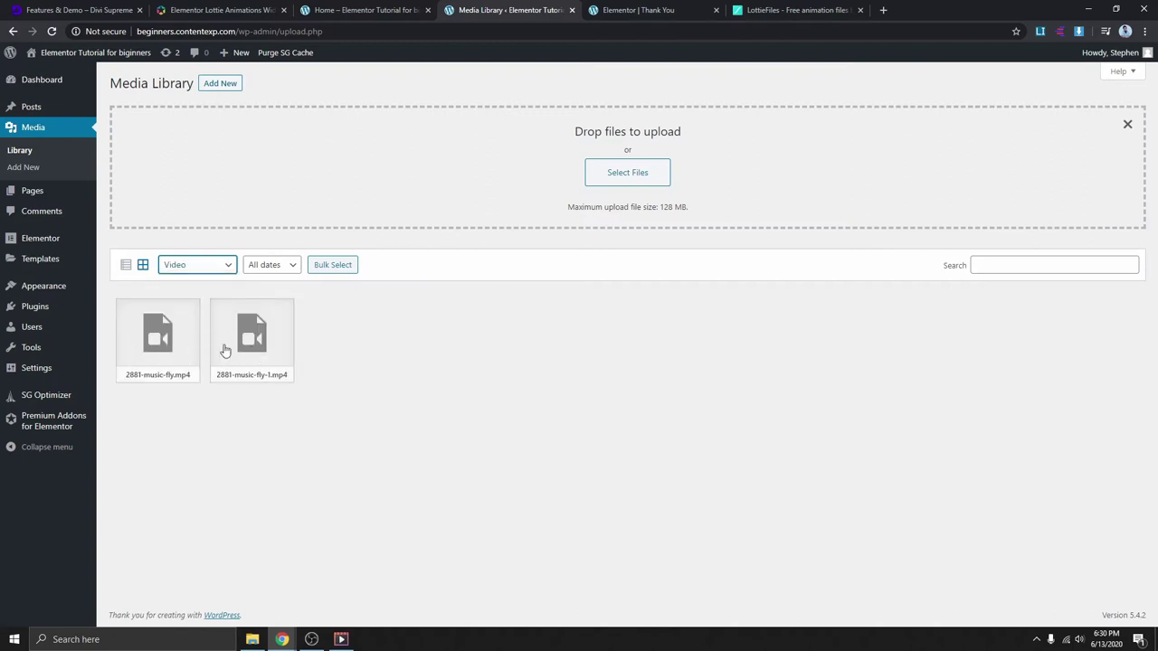
click(151, 361)
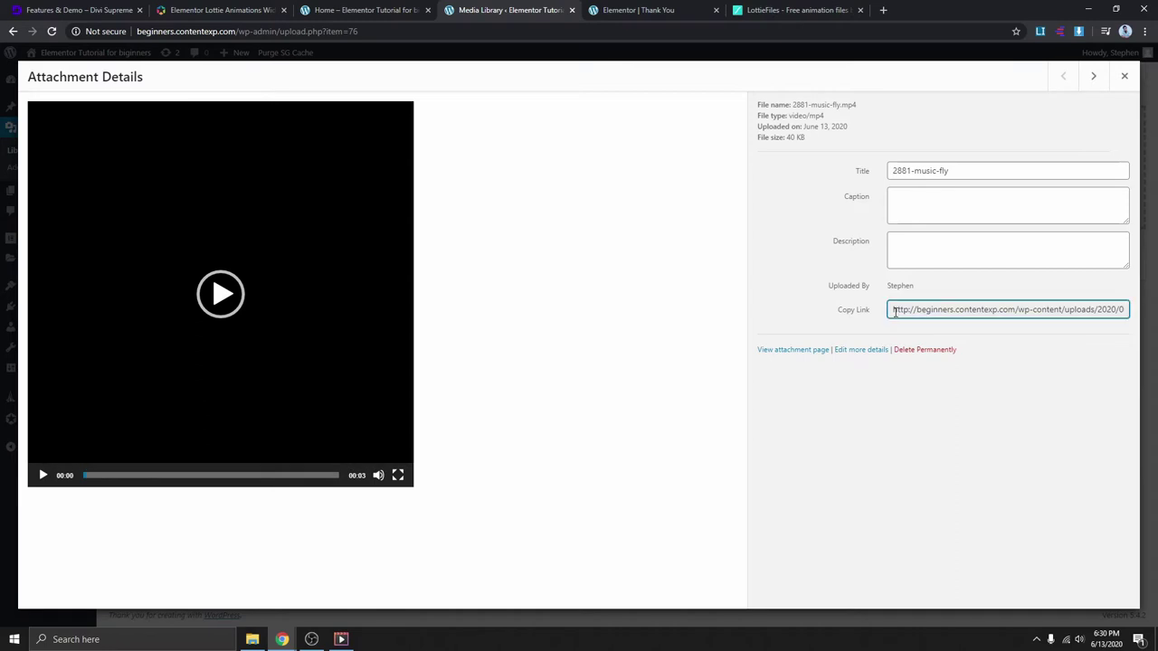
click(638, 11)
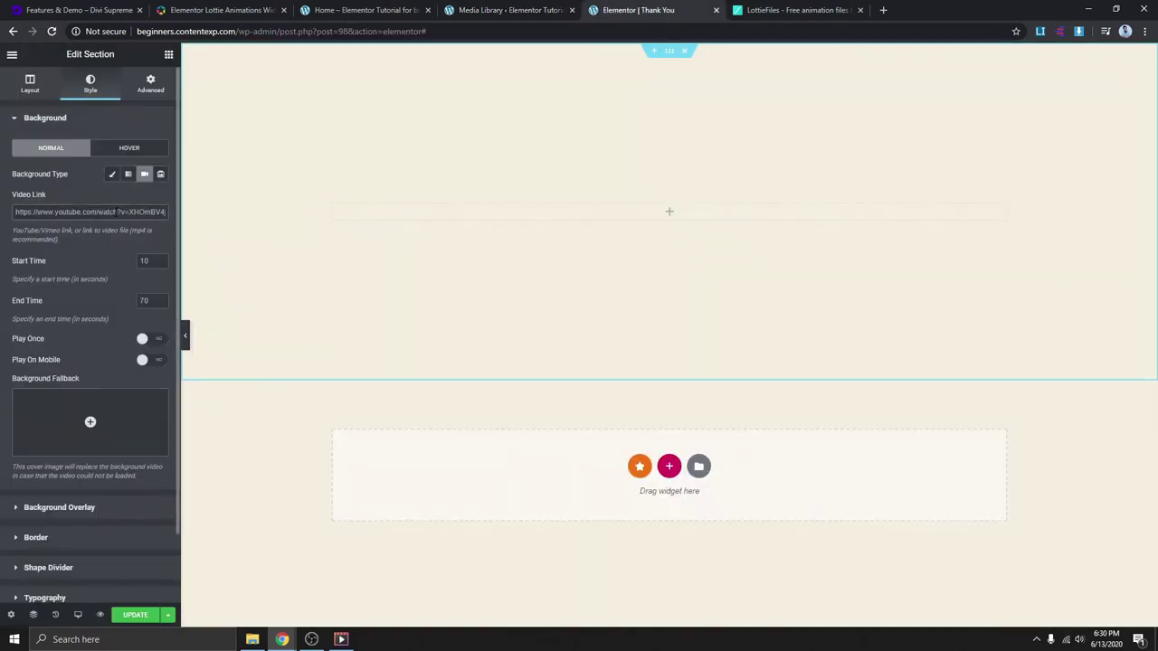
- Use the mp4 link as background video and add the purple abstract image as a classic overlay
text(https://beginners.contentexp.com/wp-content/uploads/2020/06/2881-music-fly.mp4)
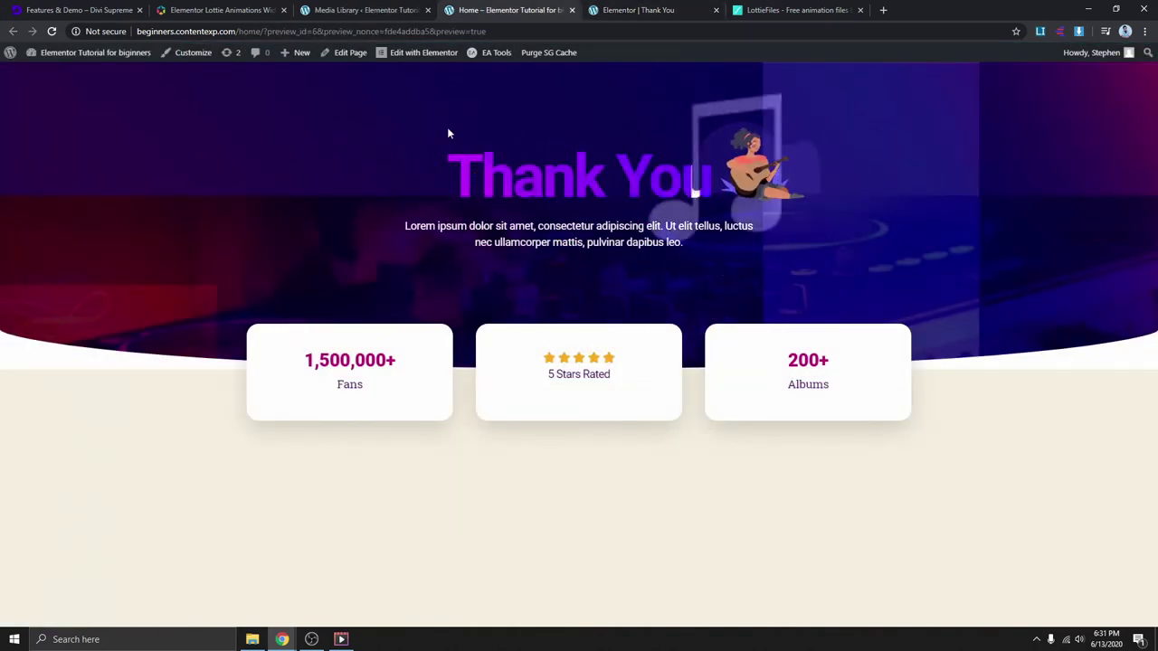
click(658, 11)
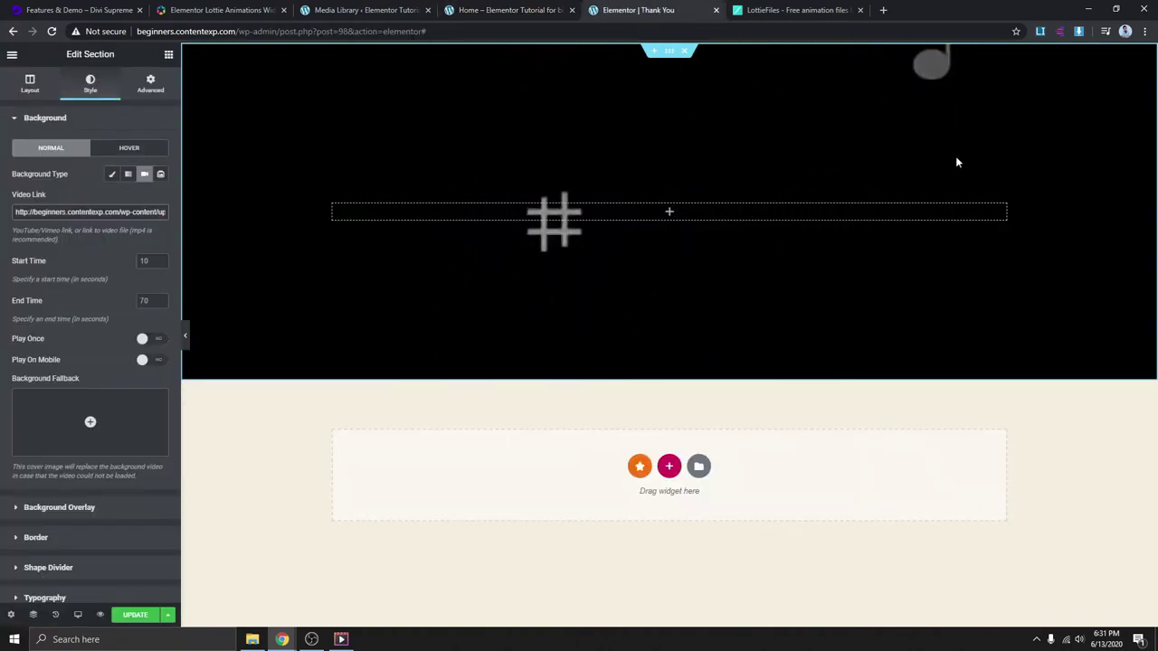
click(61, 507)
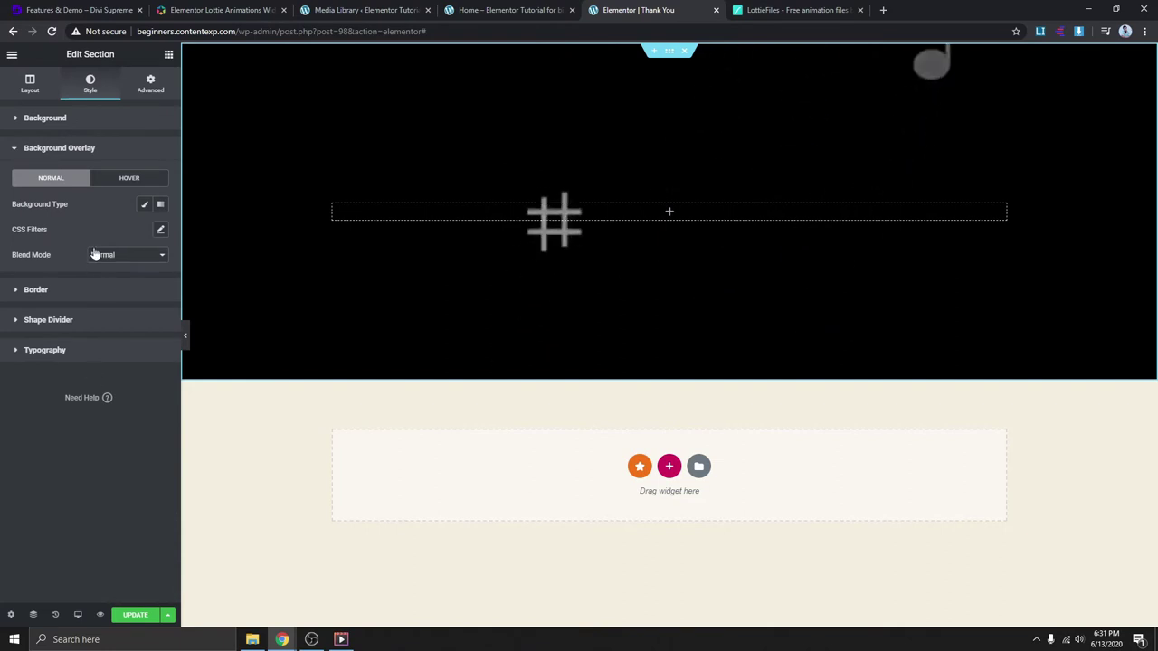
click(143, 208)
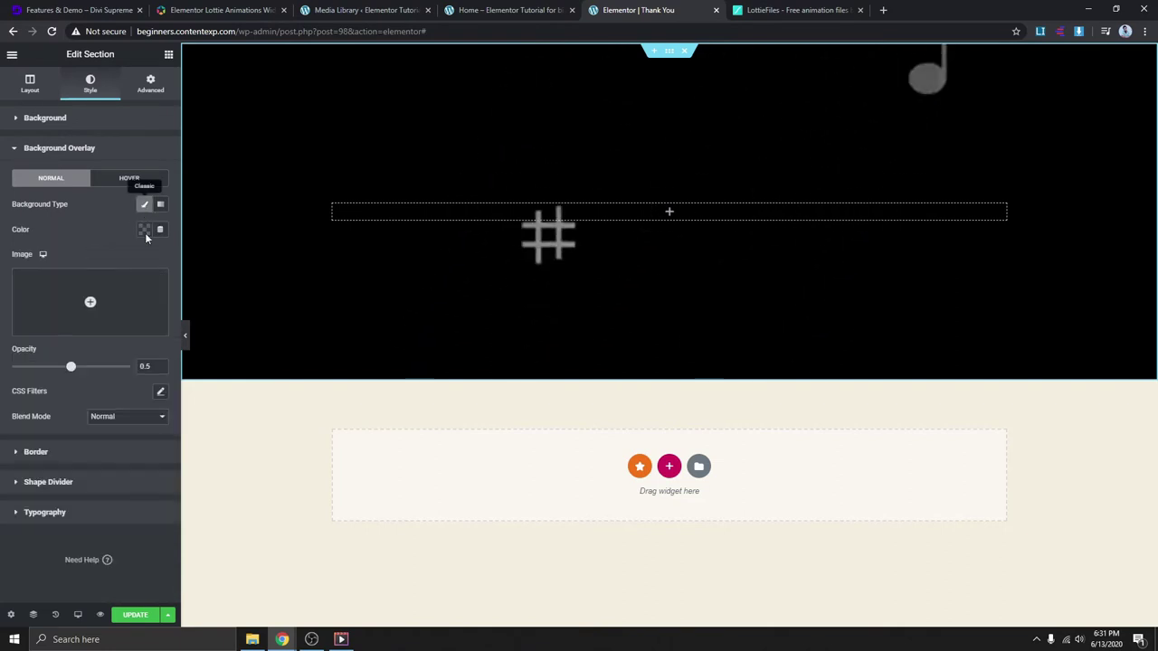
click(86, 304)
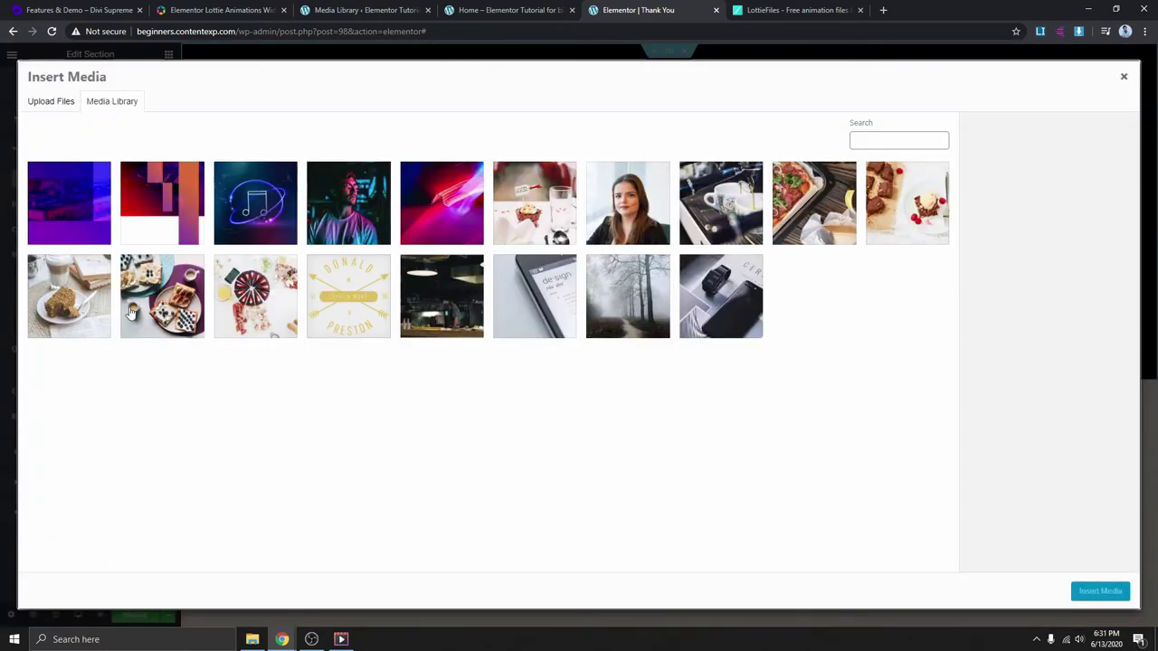
click(81, 220)
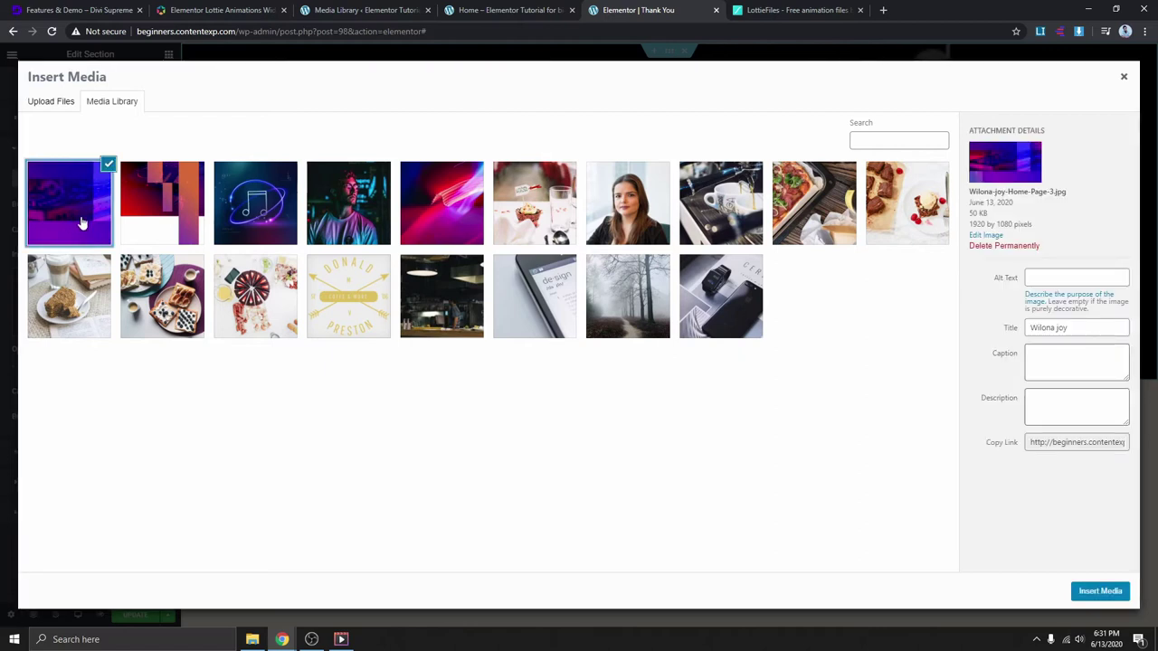
click(1100, 591)
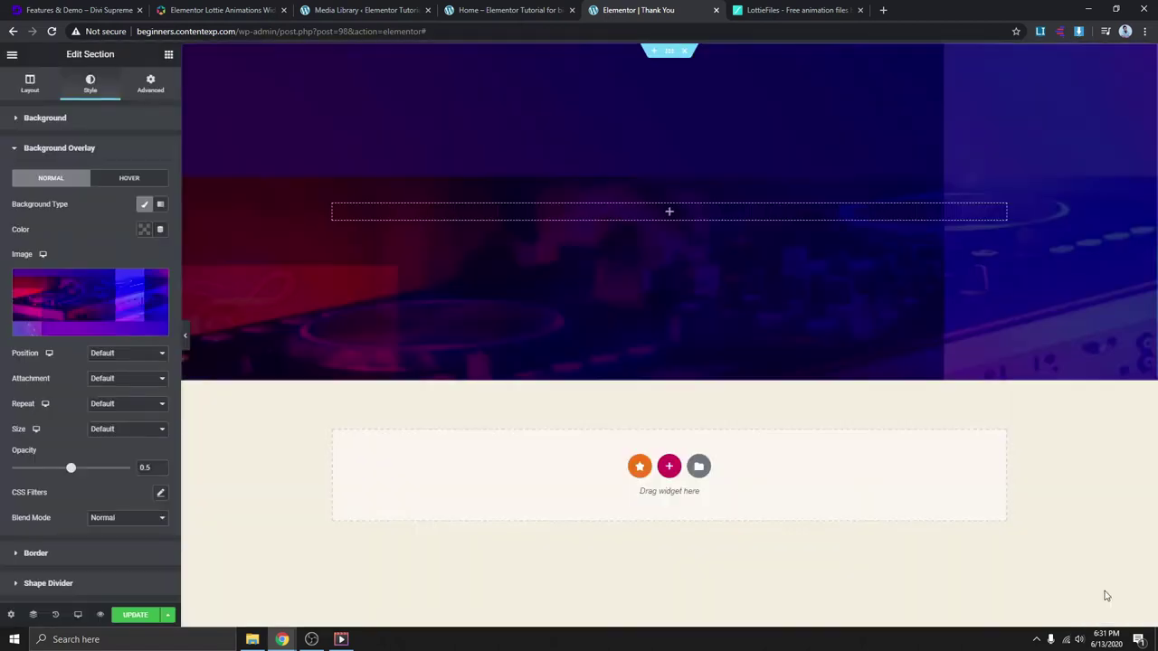
- Compare the section with the finished Thank You example page
key(ctrl+shift+Tab)
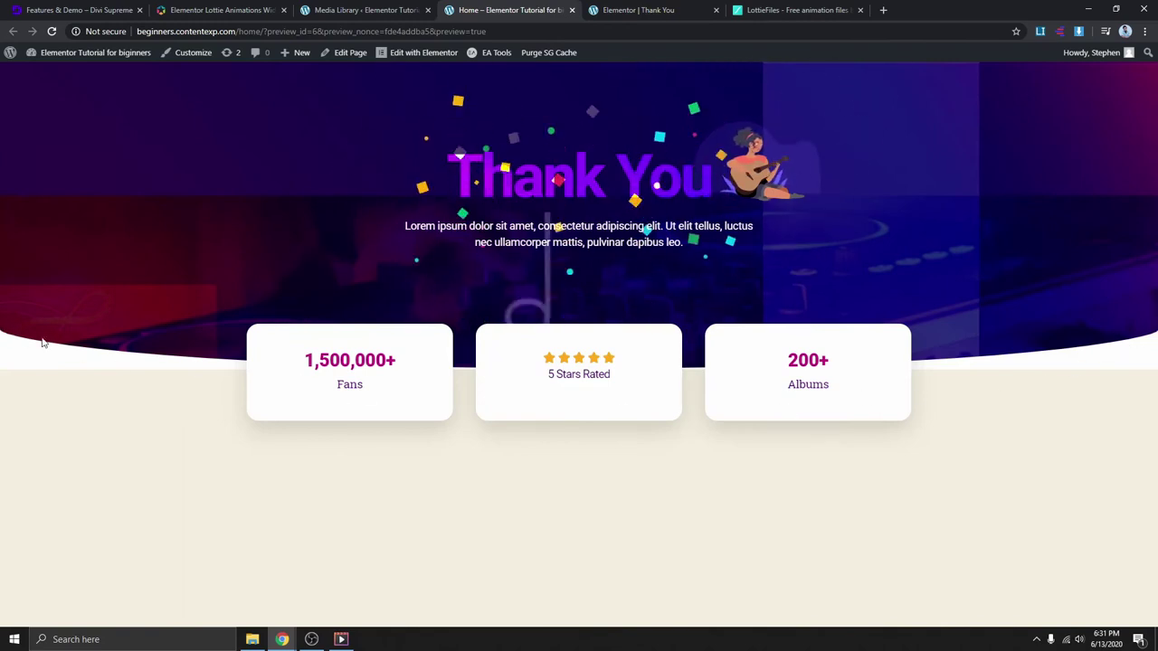
click(633, 11)
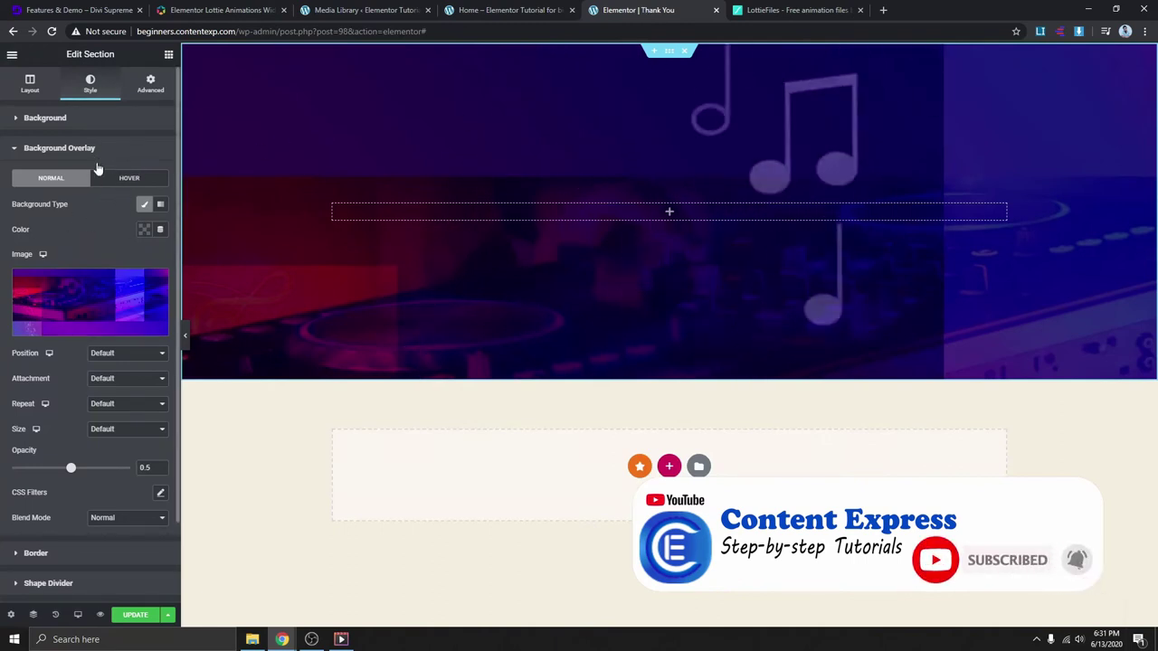
scroll(87, 433, down, 1)
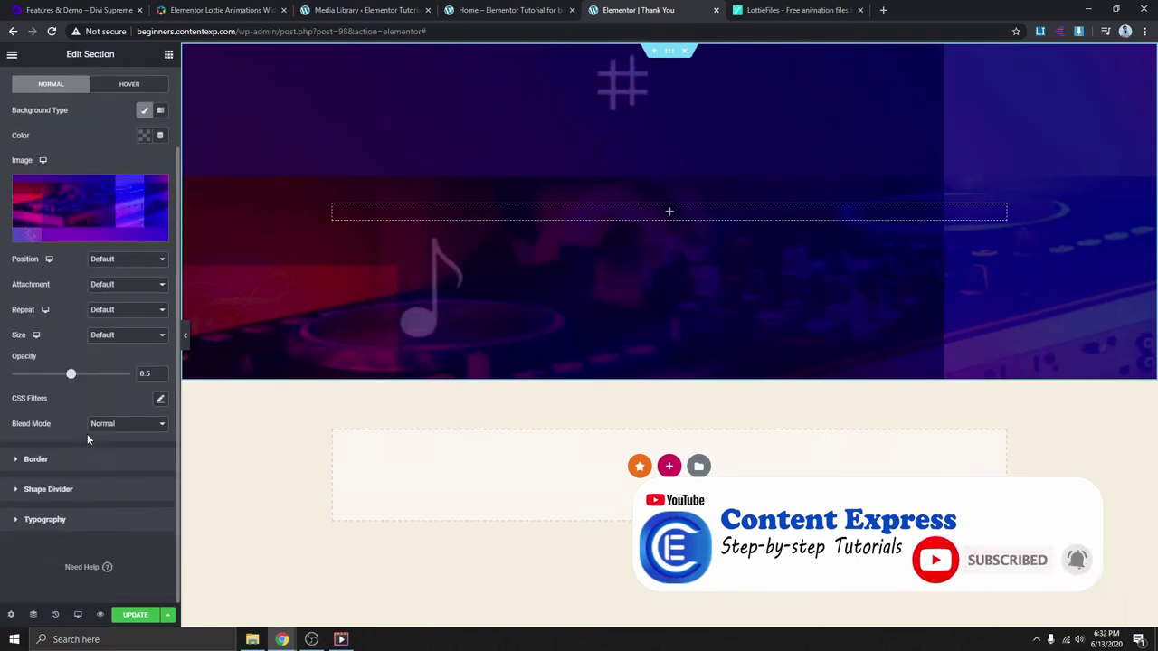
- Add an inverted Curve bottom shape divider with height 79
click(48, 490)
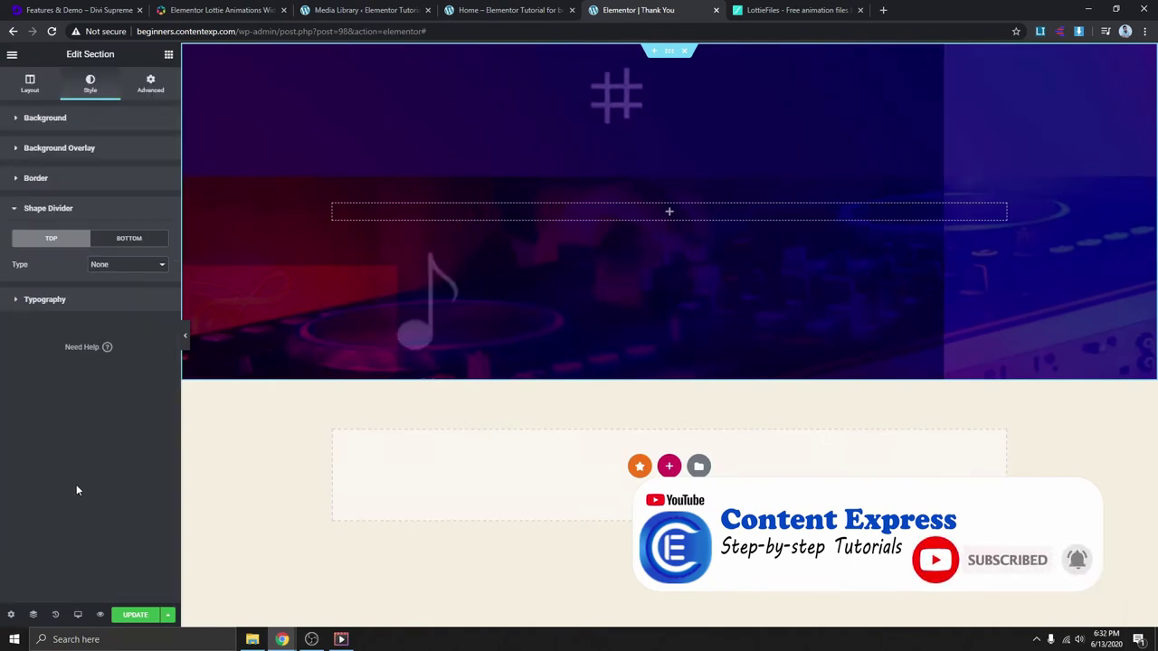
click(127, 265)
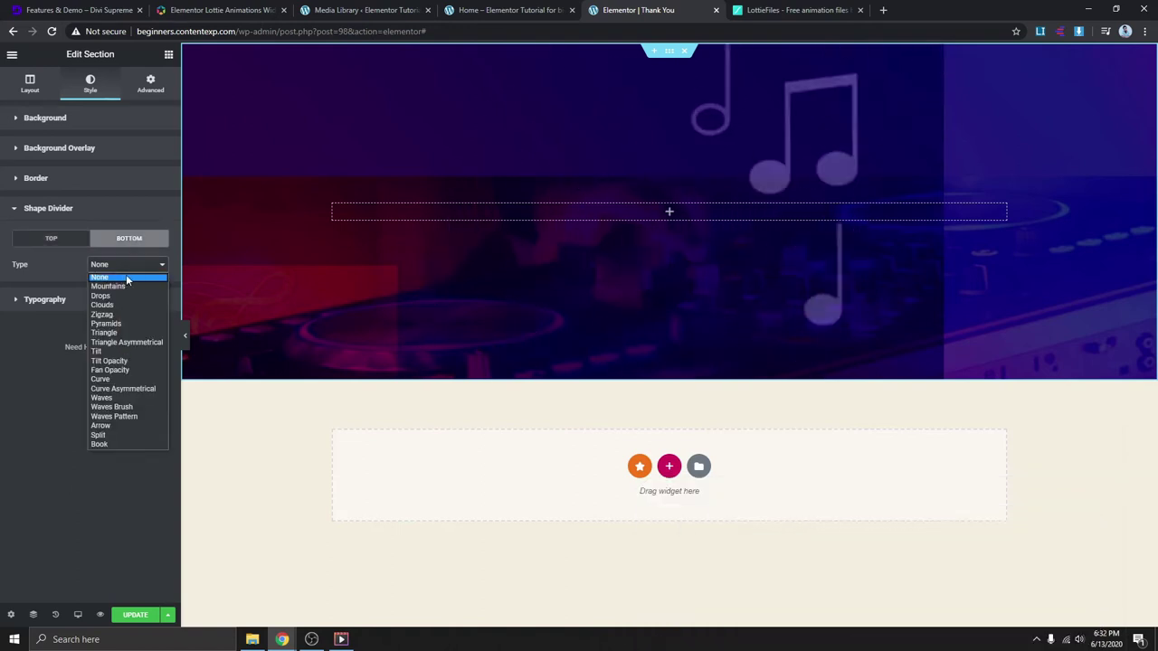
click(124, 380)
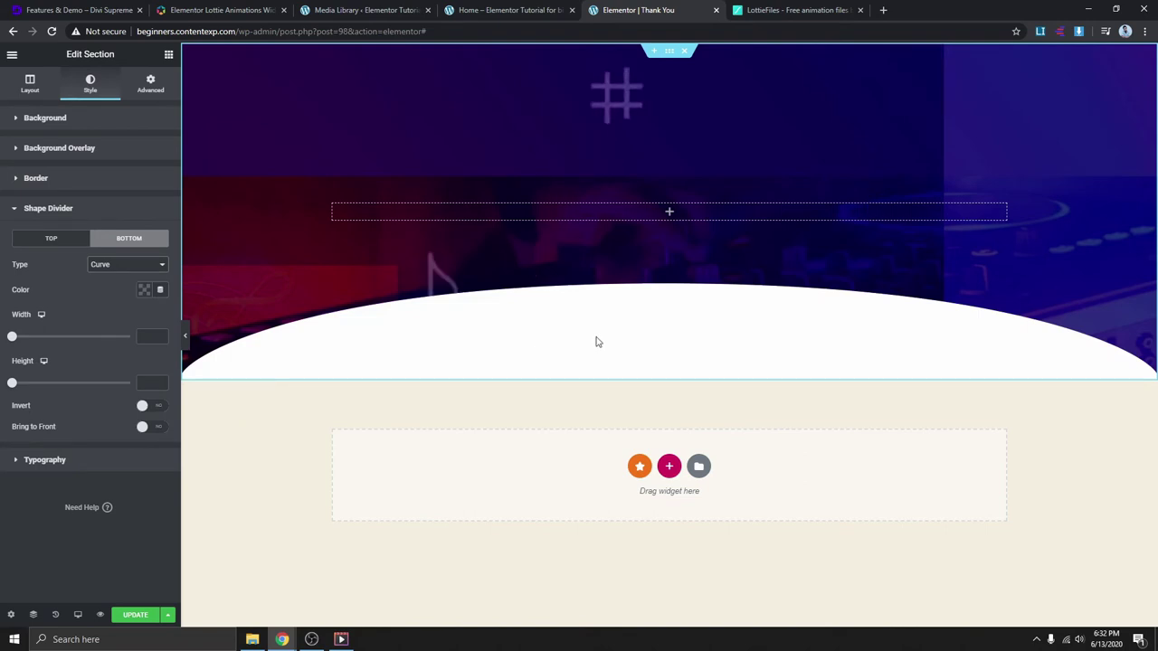
click(159, 408)
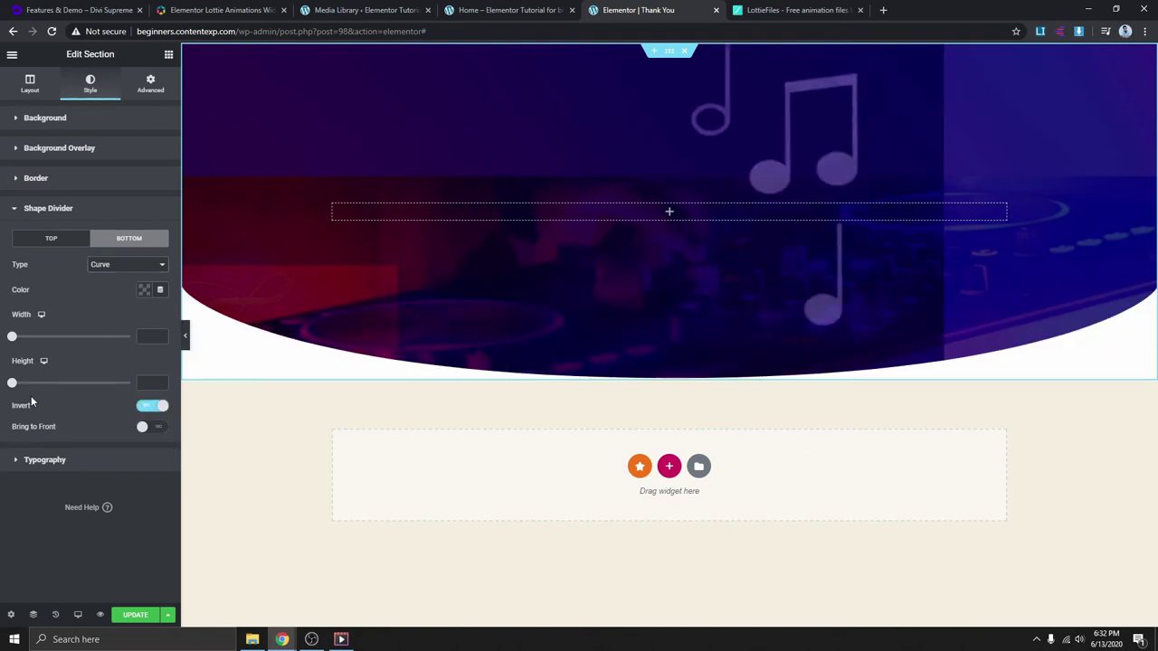
drag(13, 383, 32, 391)
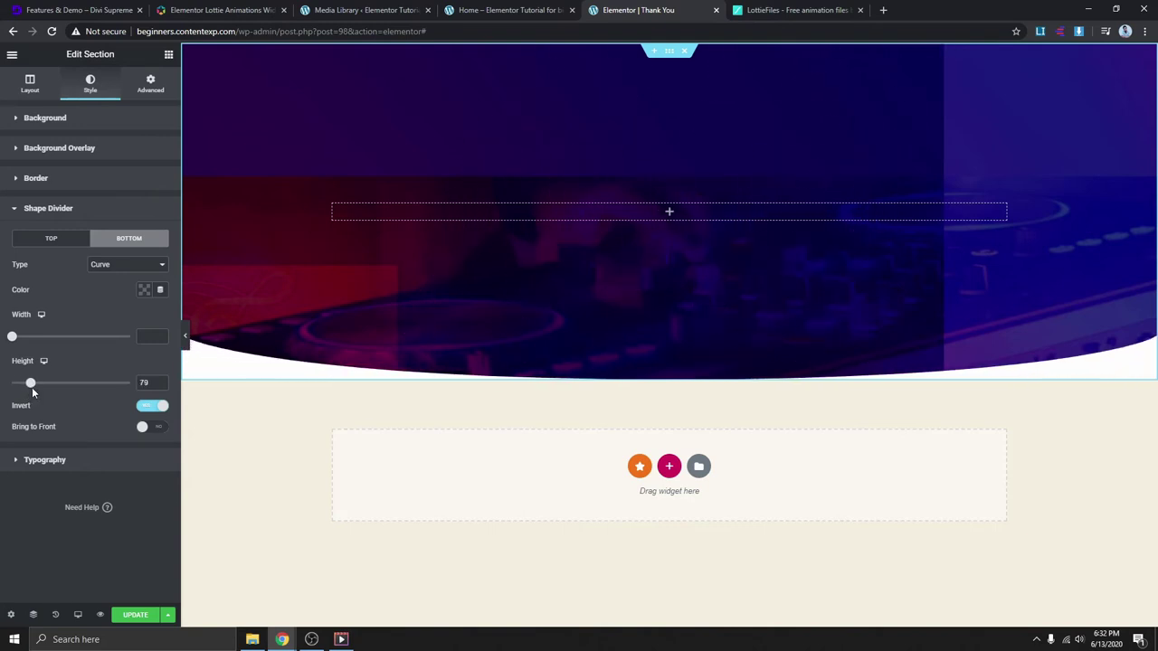
- Save the page and preview it full-width with the editing panel collapsed
click(135, 615)
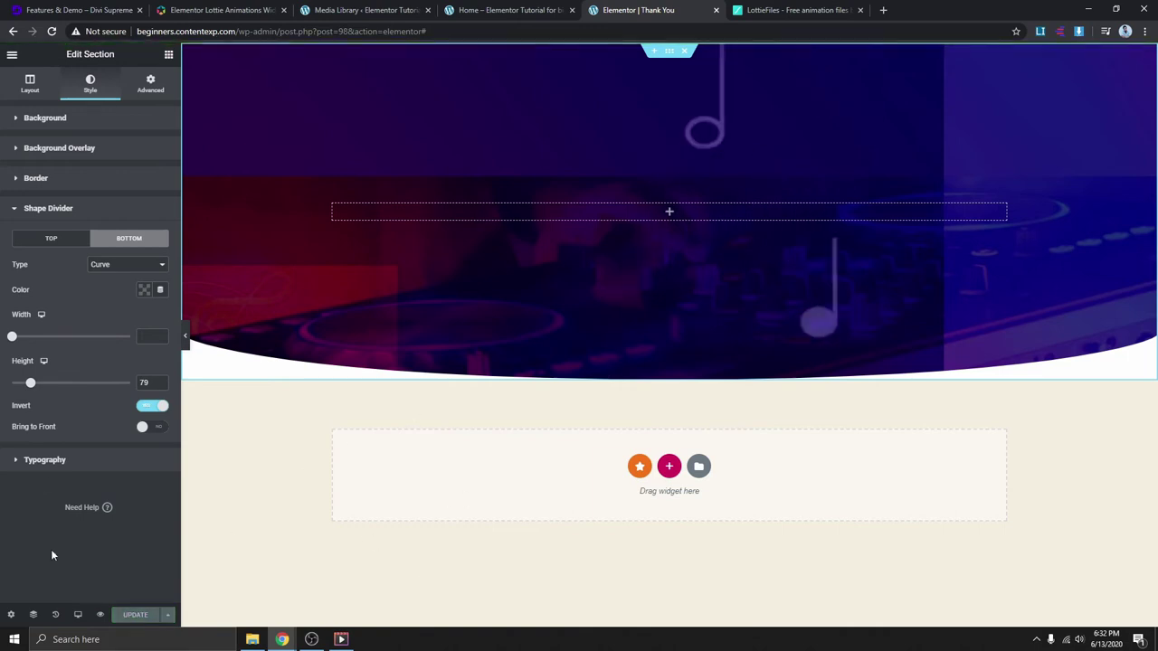
click(185, 335)
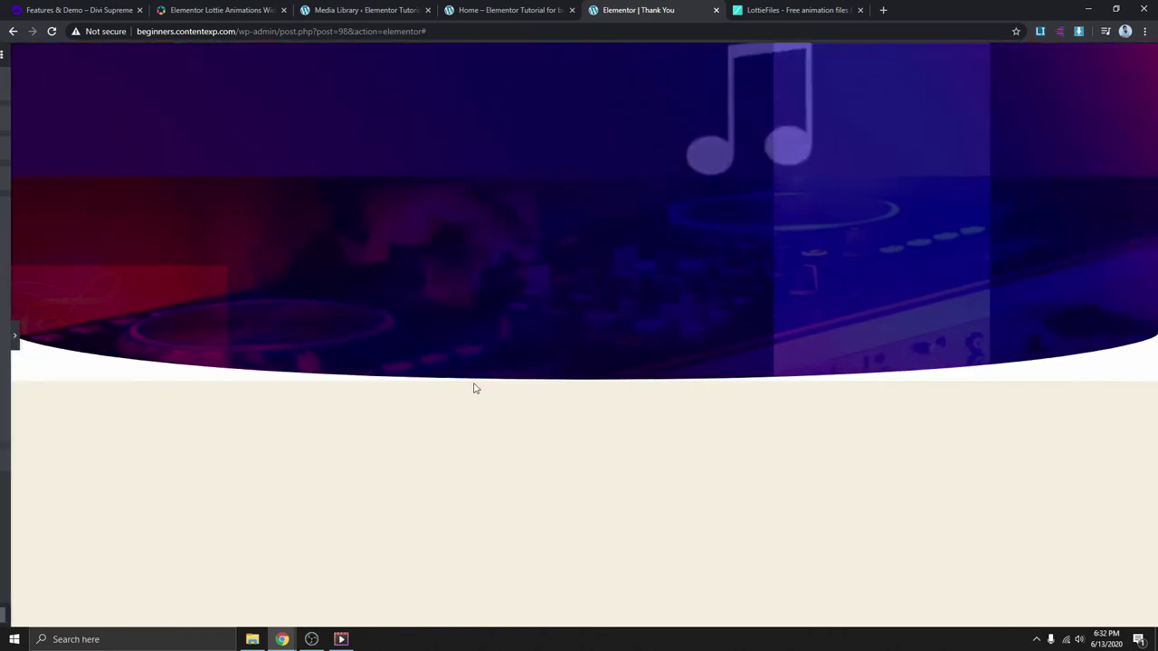
click(3, 336)
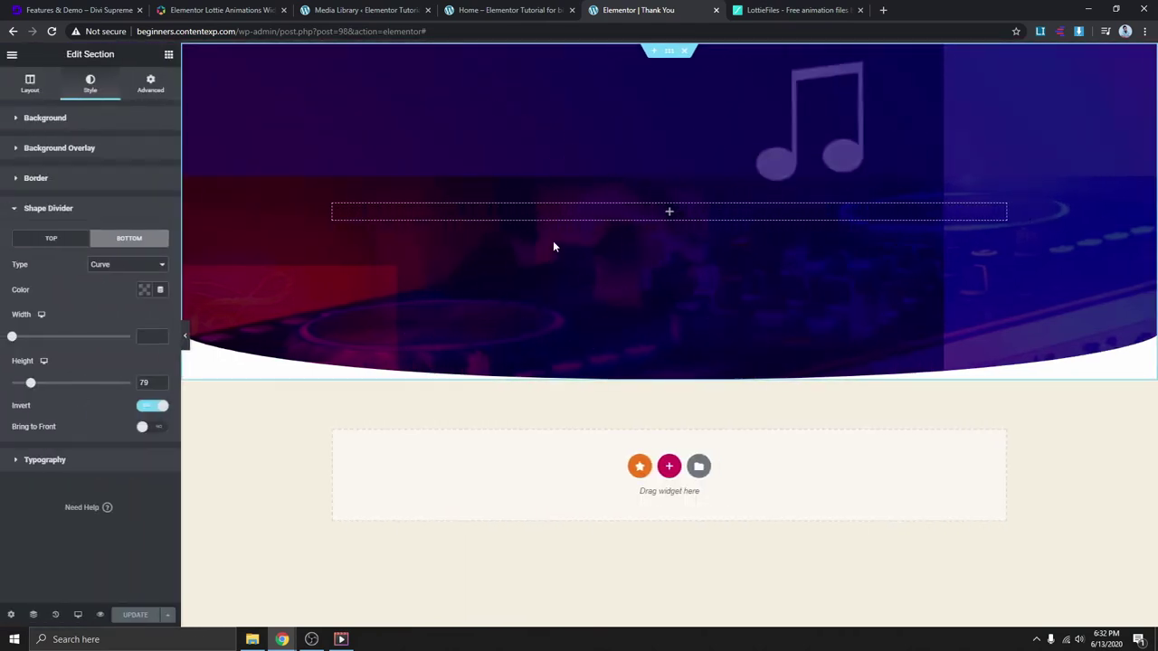
click(168, 56)
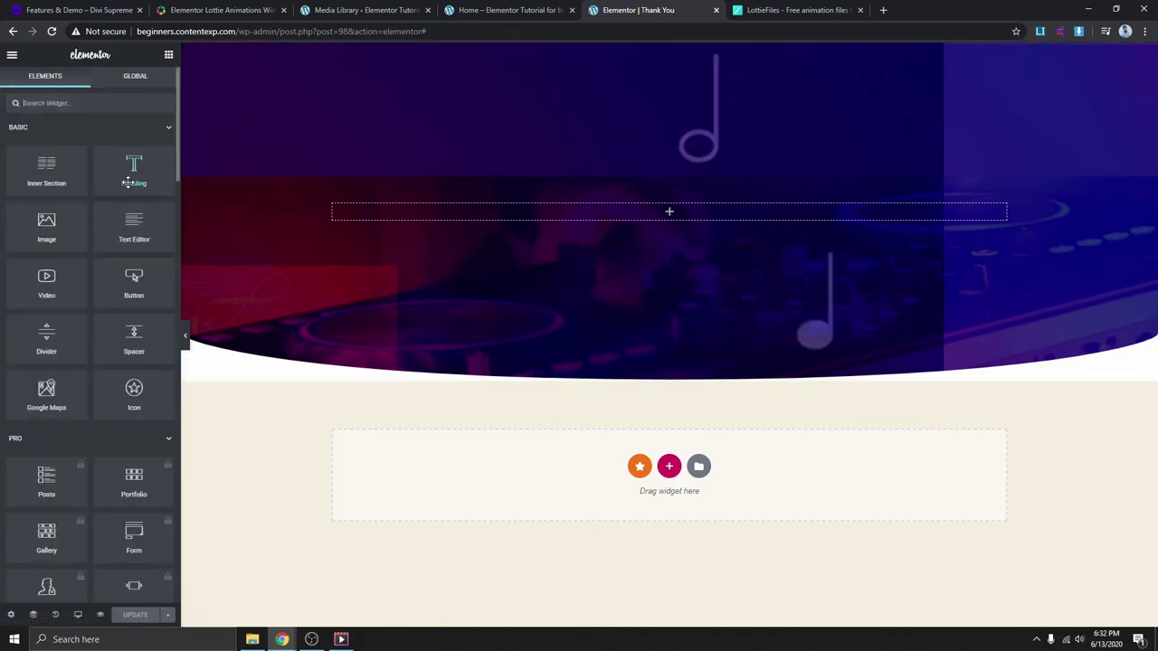
- Drop a centred Heading widget titled 'Thank You' into the hero section
drag(122, 176, 662, 211)
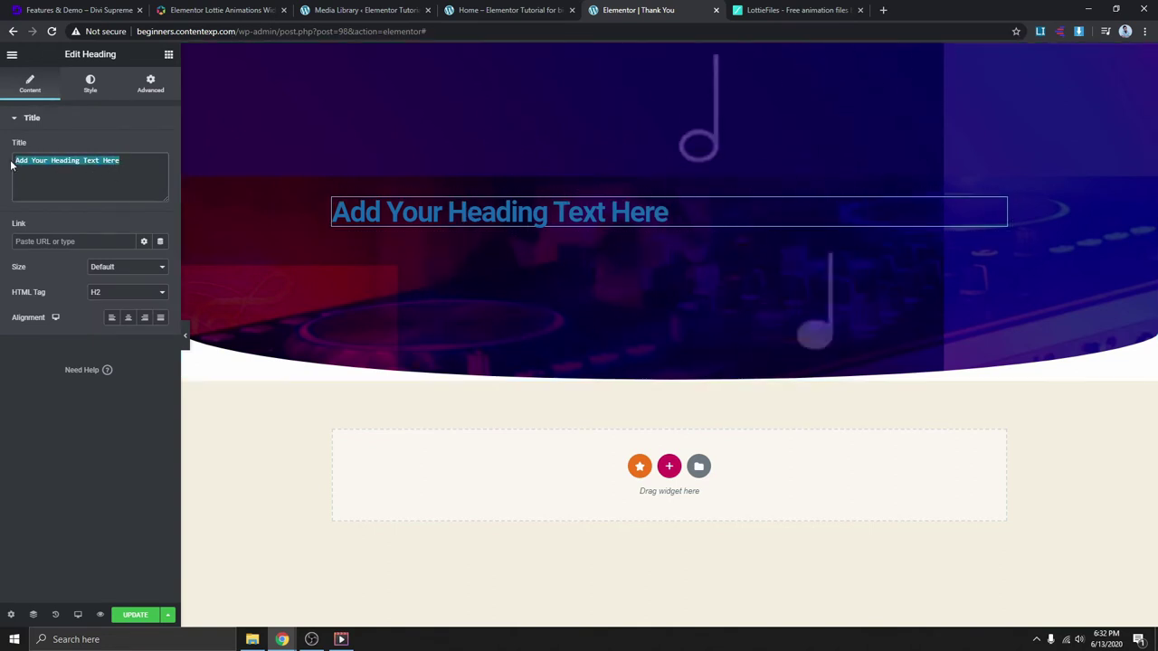
text(Thank You)
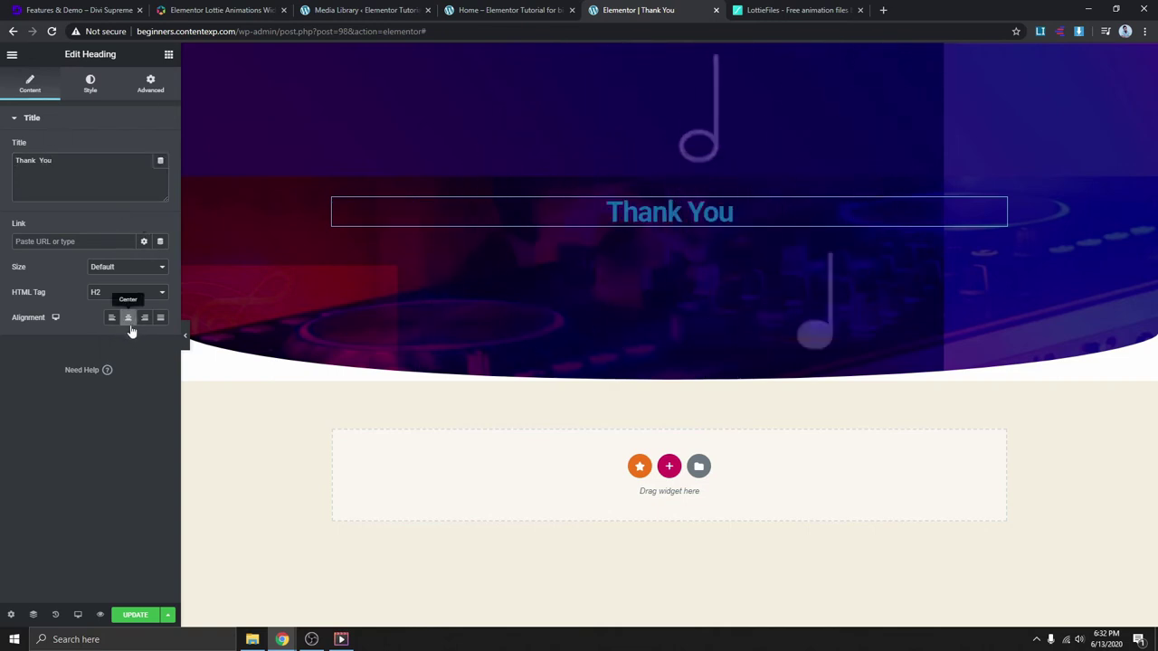
- Give the Thank You heading a light blue text colour
click(150, 85)
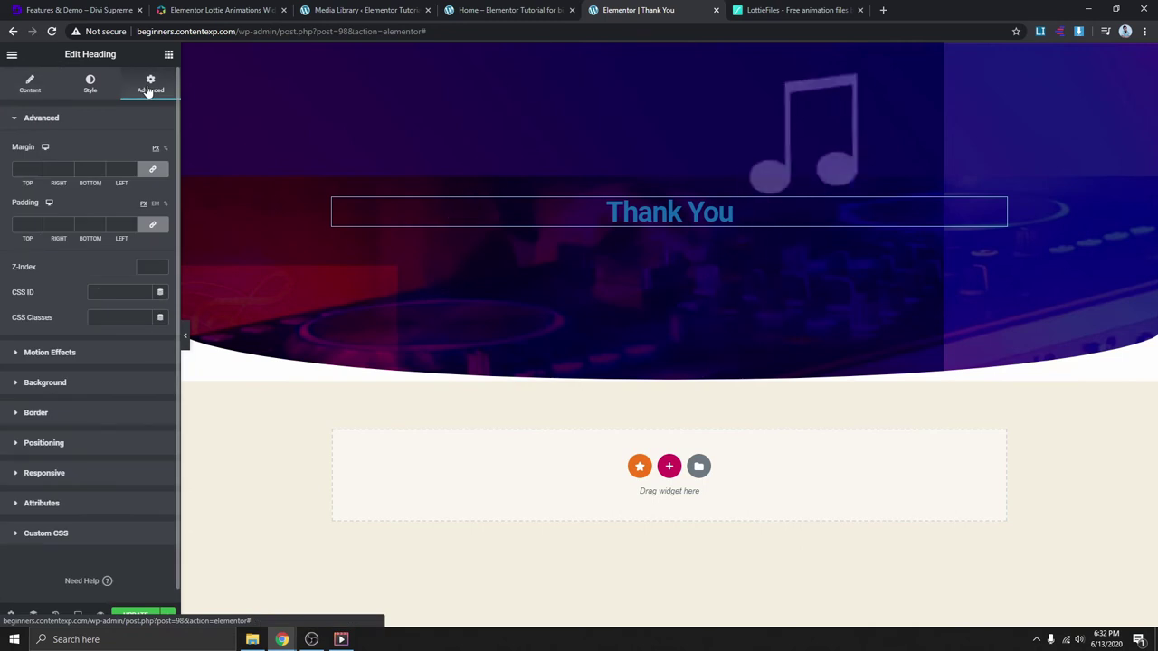
click(91, 84)
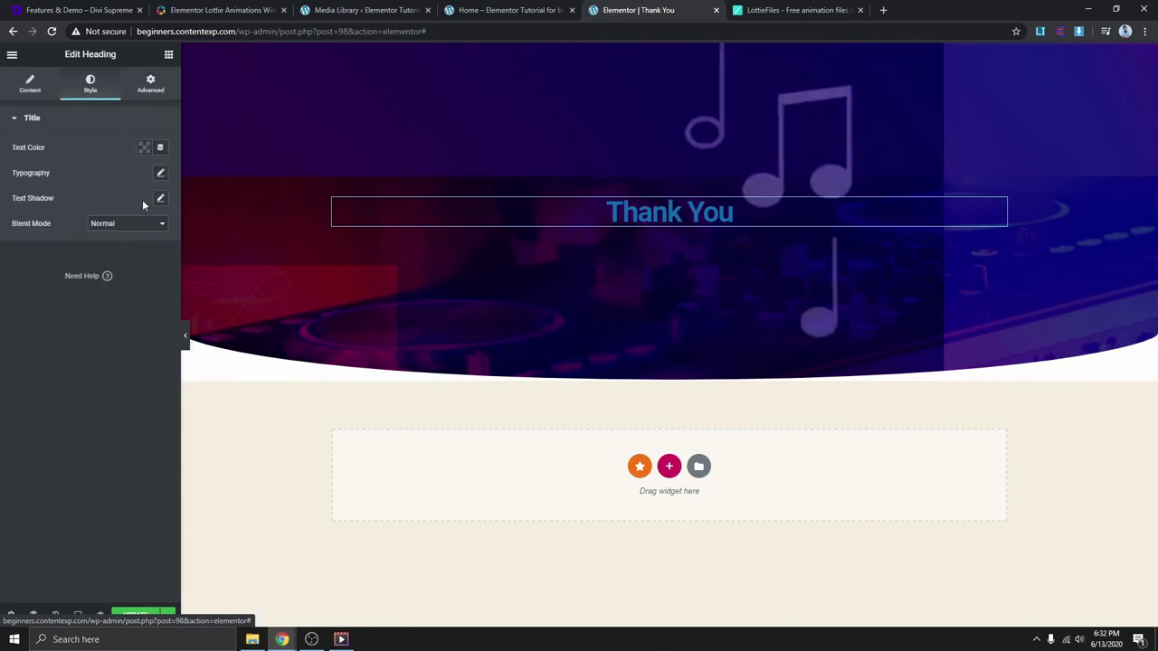
click(144, 147)
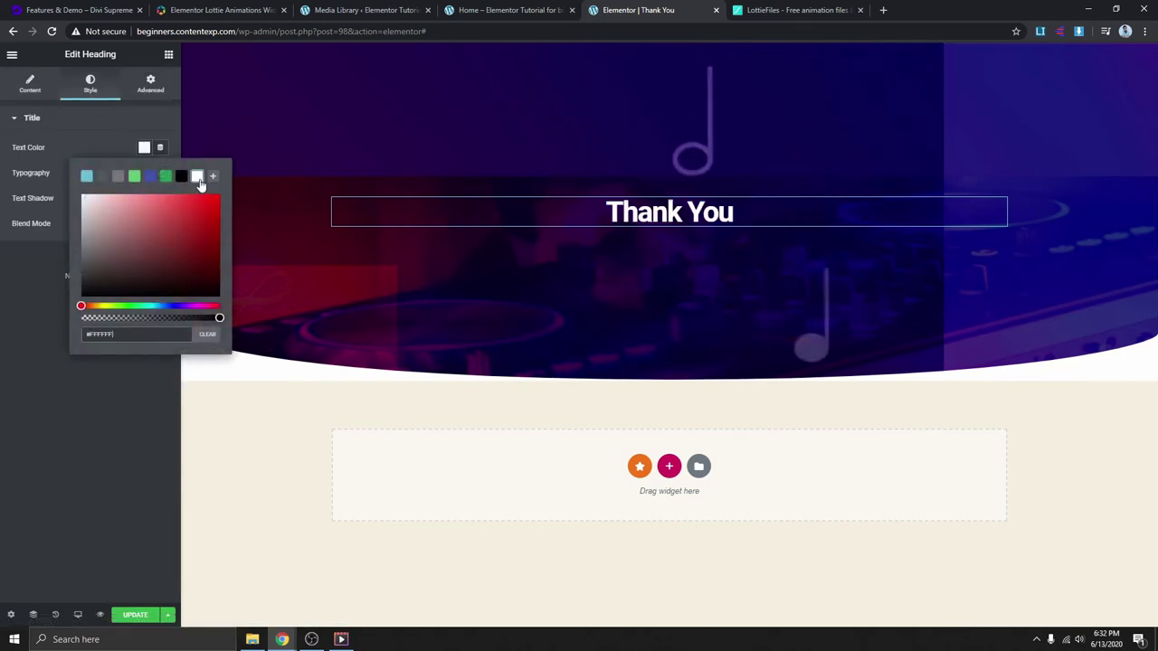
click(122, 119)
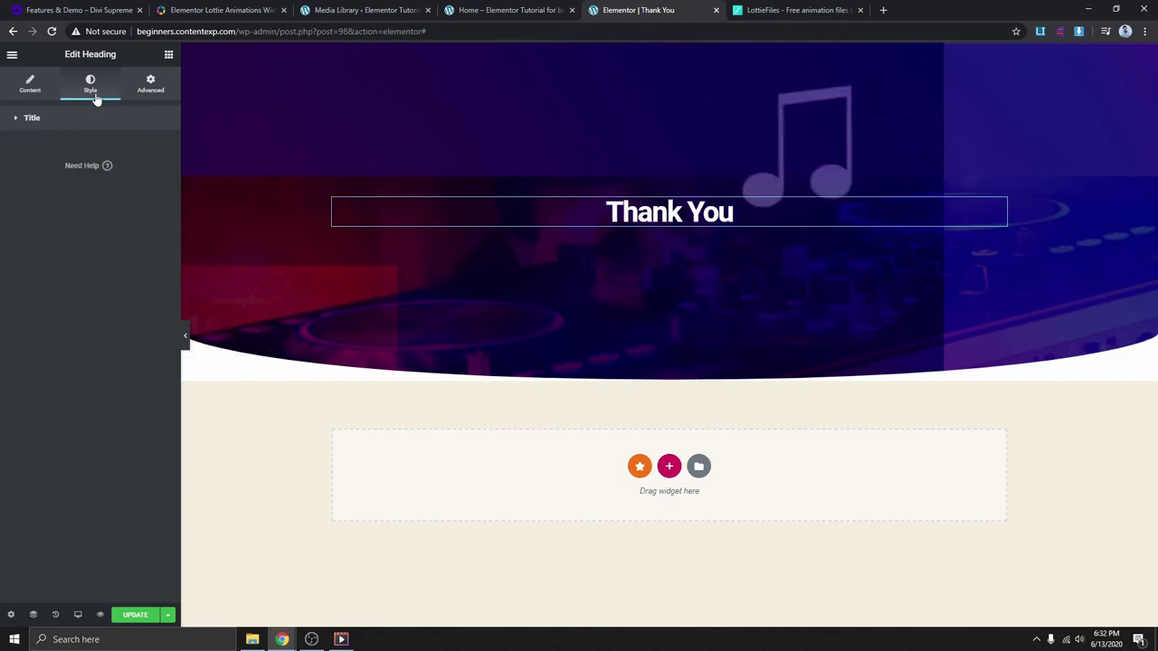
click(47, 93)
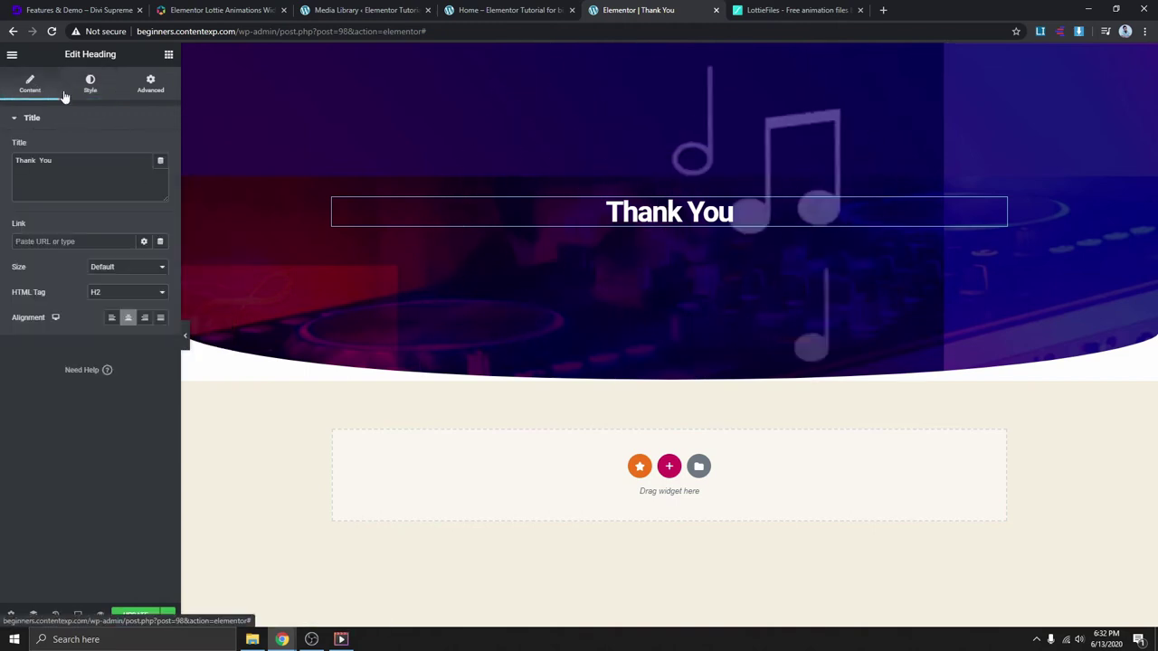
click(90, 84)
- Set the heading's typography size to 100
click(160, 174)
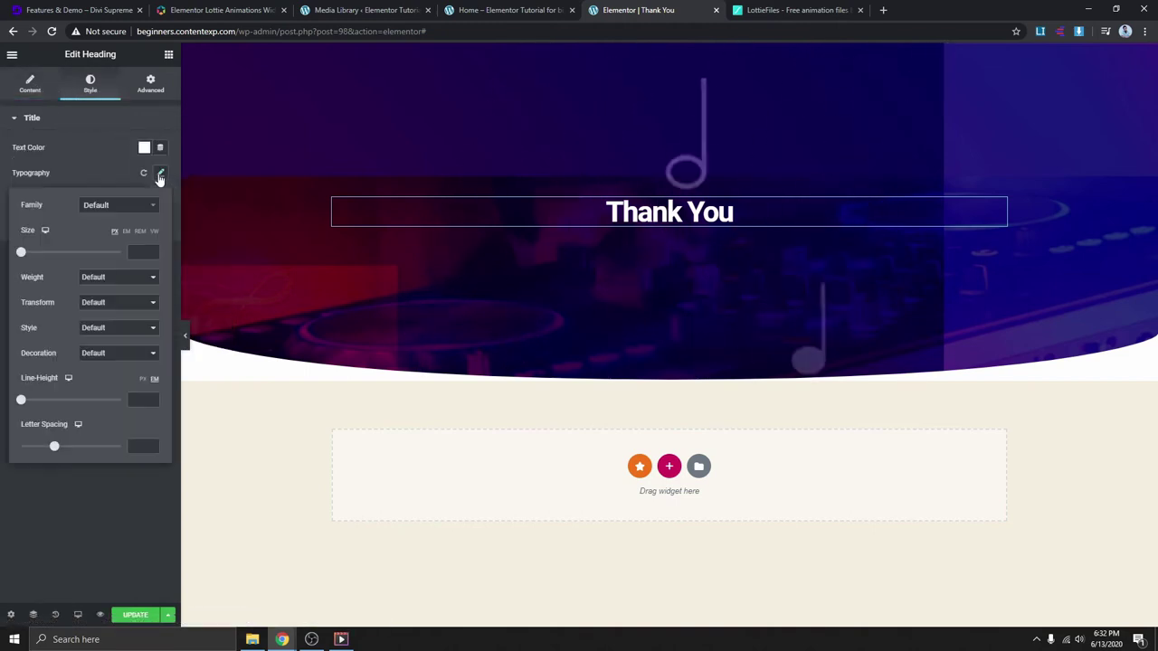
drag(21, 252, 68, 252)
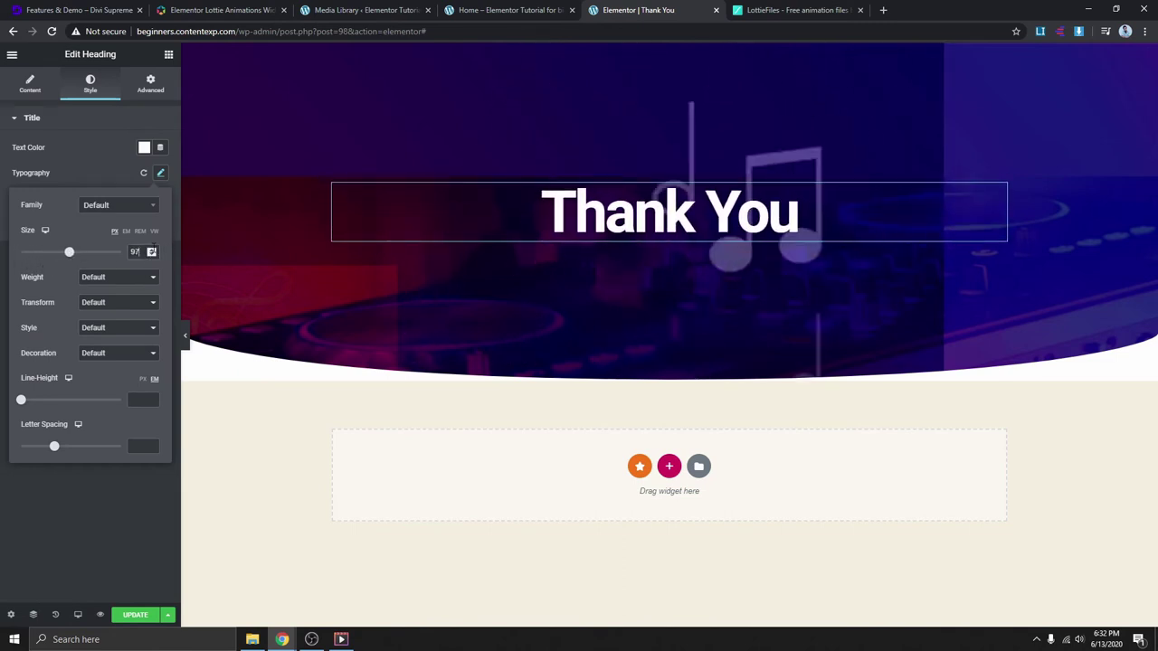
click(151, 251)
click(151, 250)
click(151, 251)
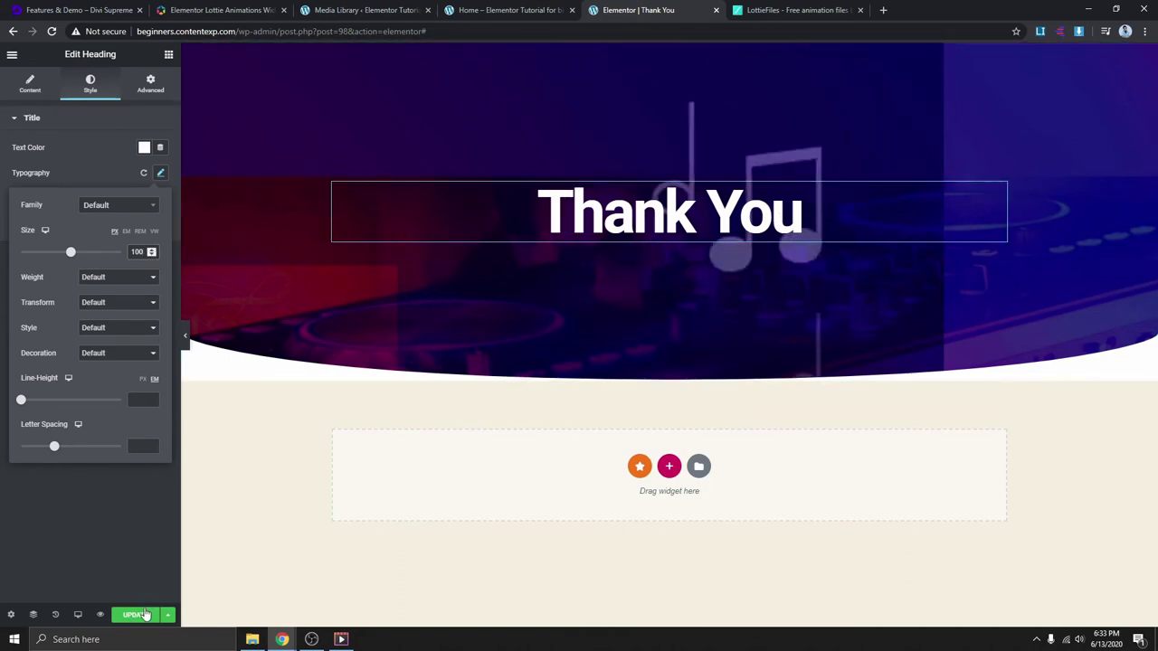
click(155, 554)
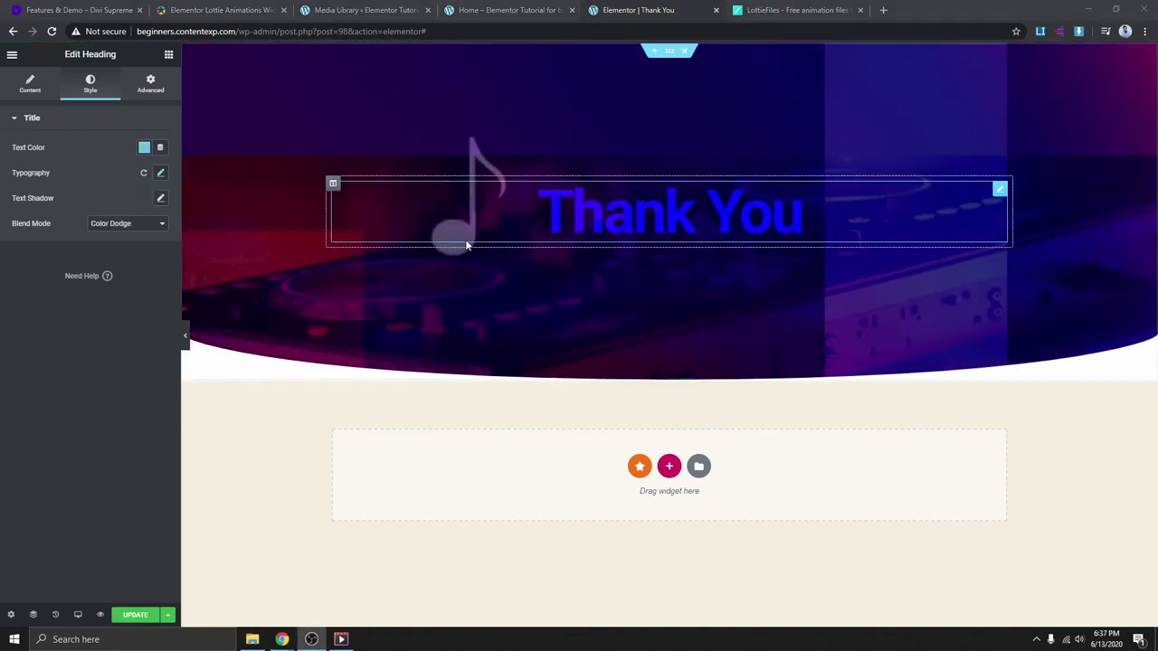
- Try the Overlay blend mode on the heading and compare with the finished preview page
click(129, 226)
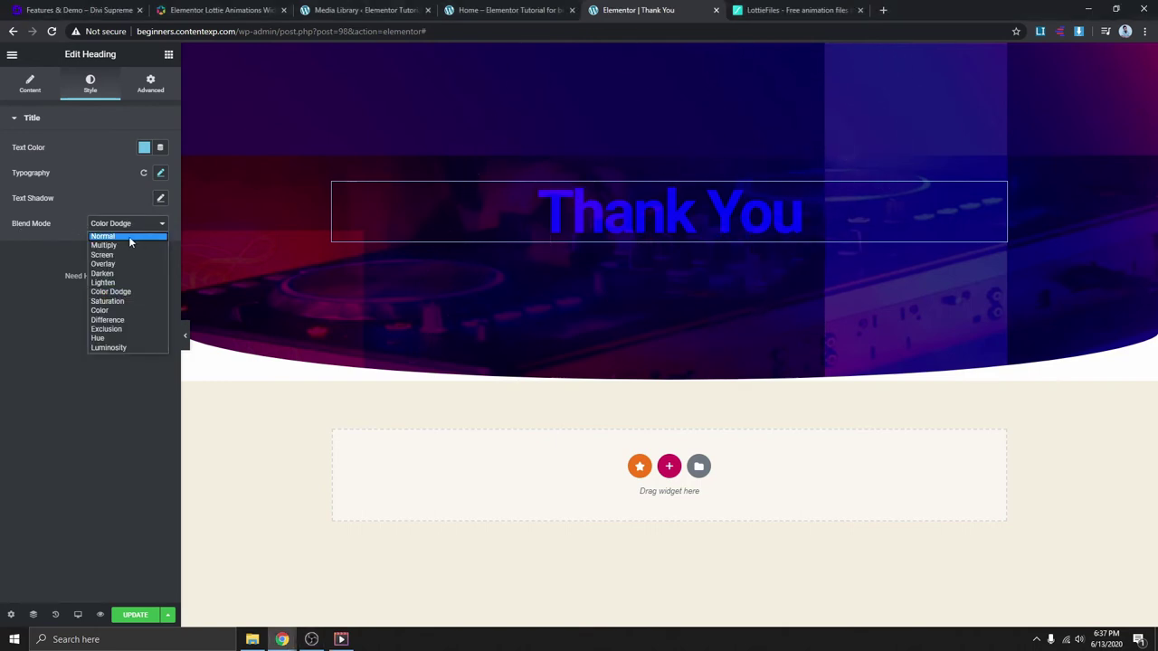
click(145, 264)
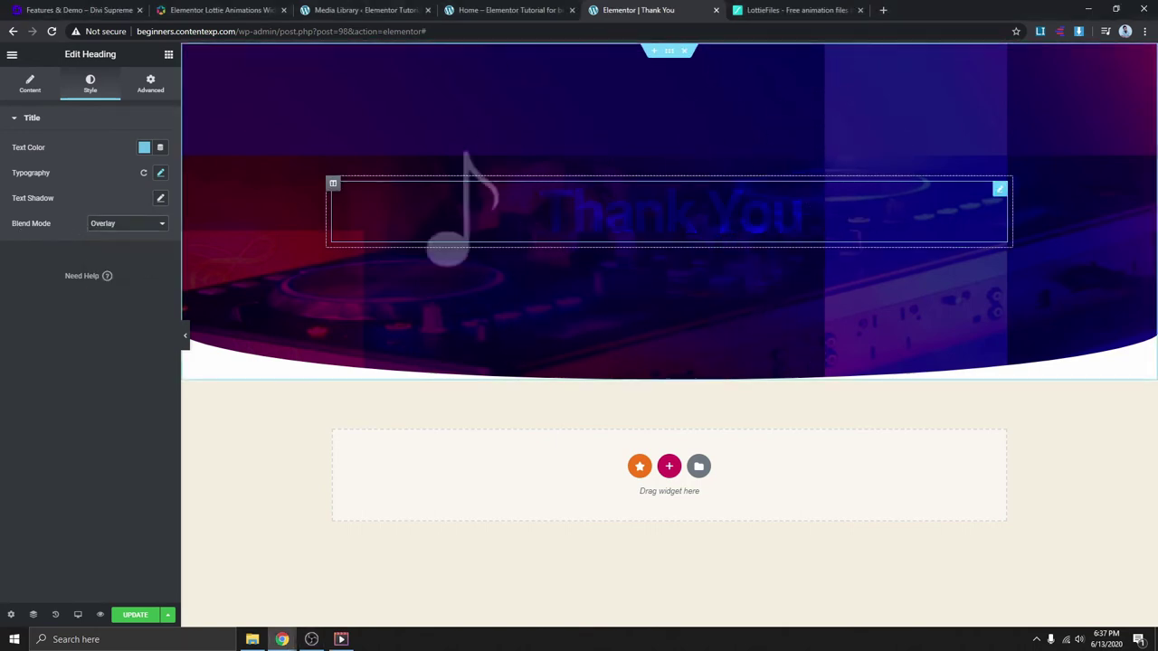
click(527, 11)
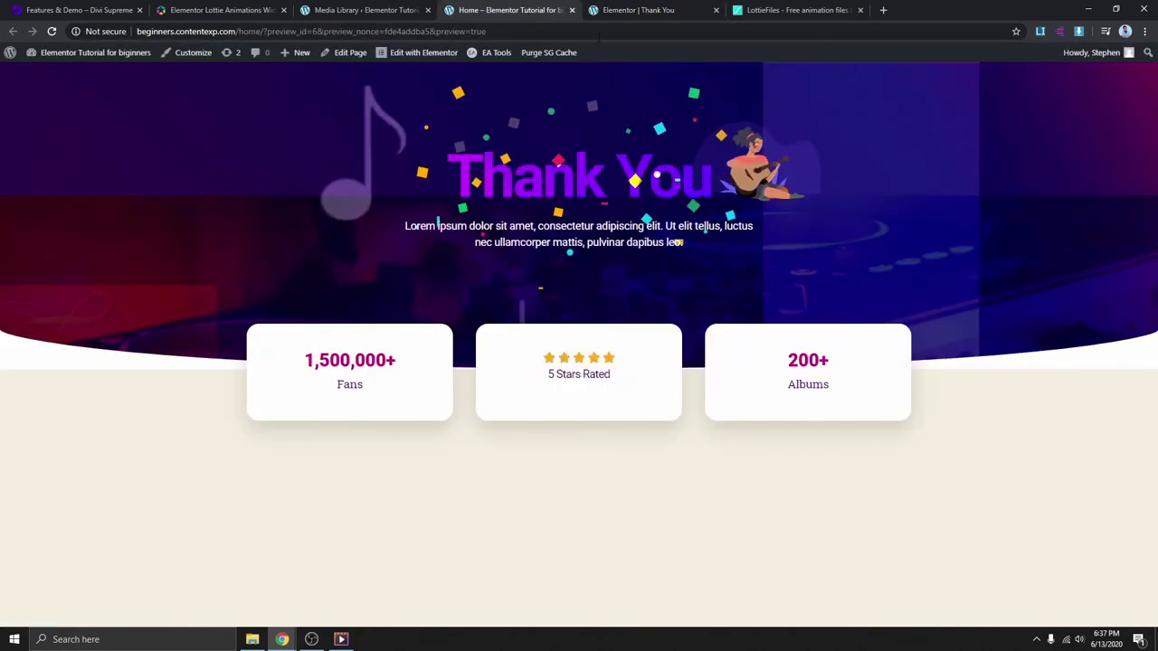
click(638, 10)
- Switch the heading back to Color Dodge and lighten its text colour to a paler blue-grey
click(127, 224)
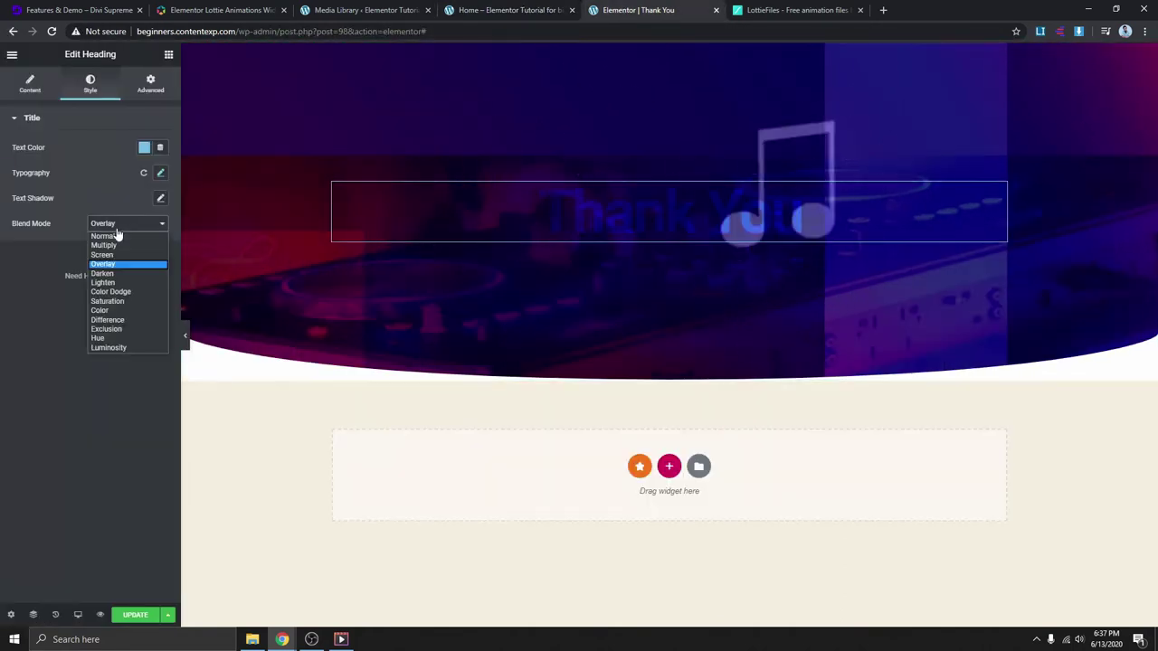
click(118, 292)
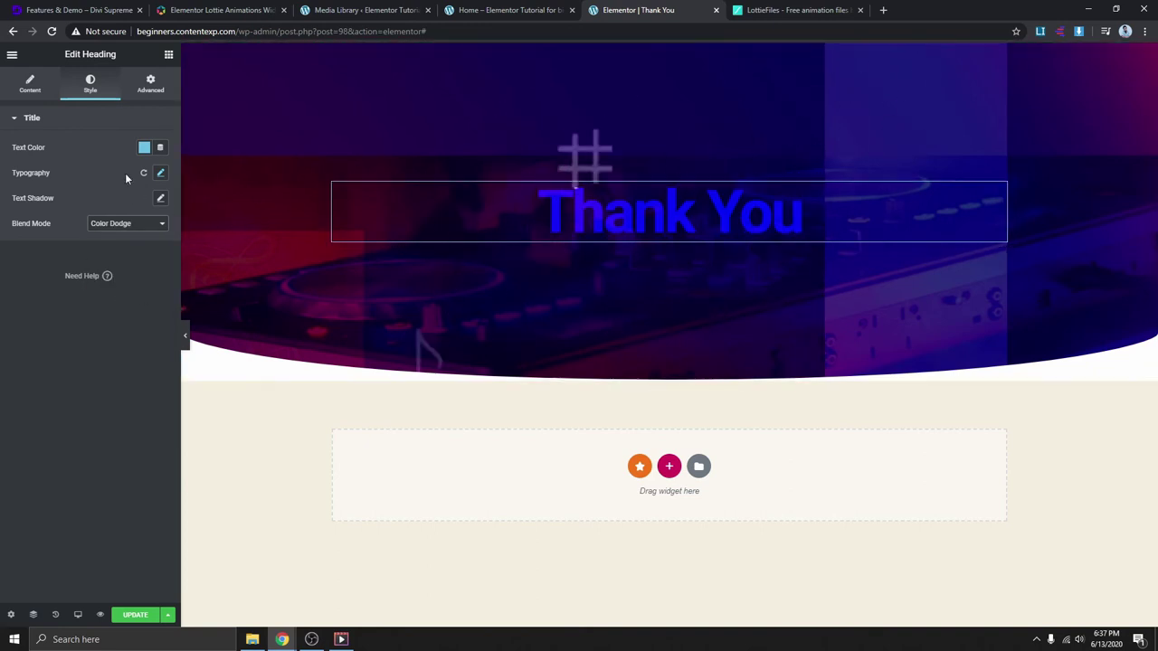
click(144, 148)
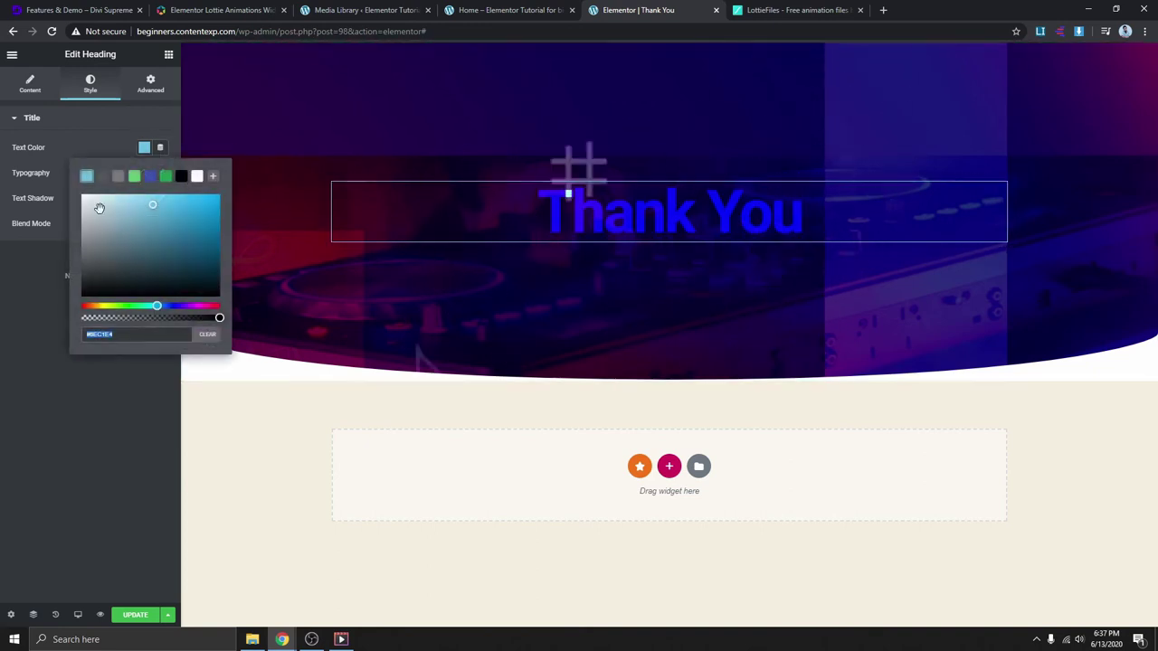
drag(153, 210, 95, 199)
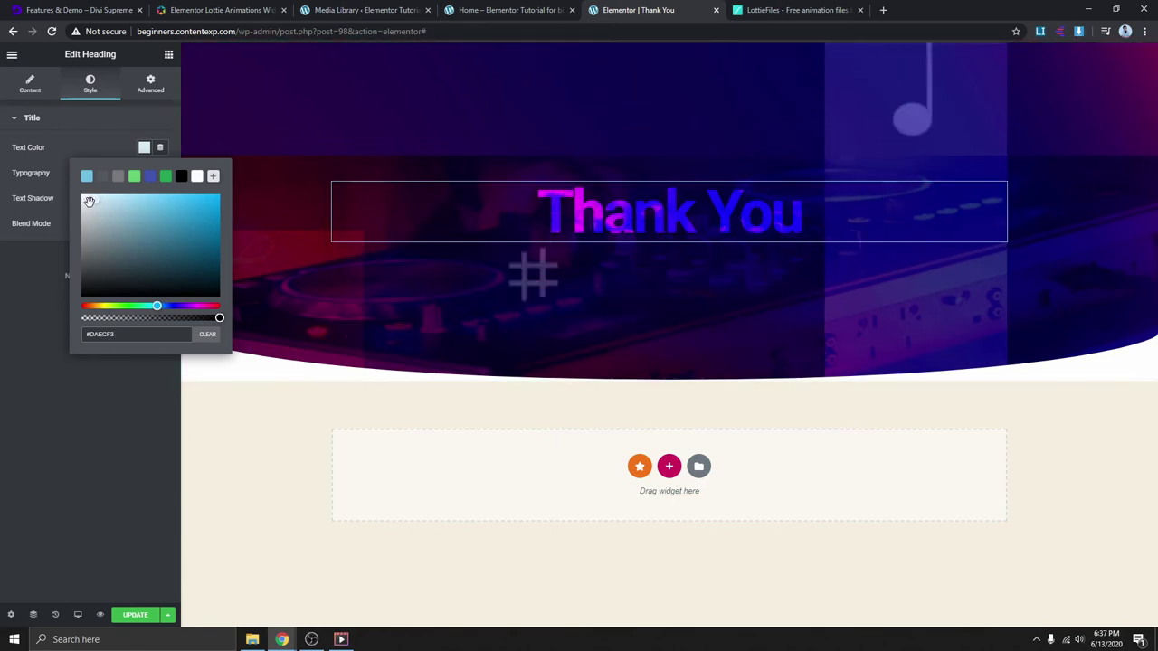
drag(94, 204, 90, 212)
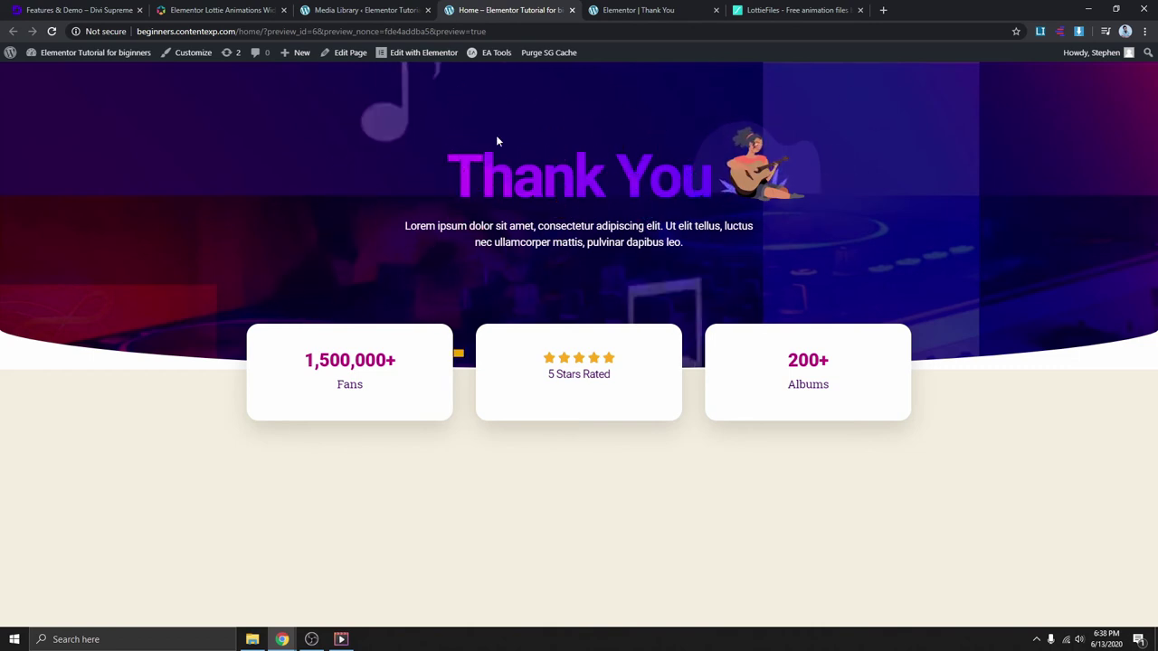
- Search LottieFiles for 'celebration' animations instead of 'music' and browse the results
click(790, 11)
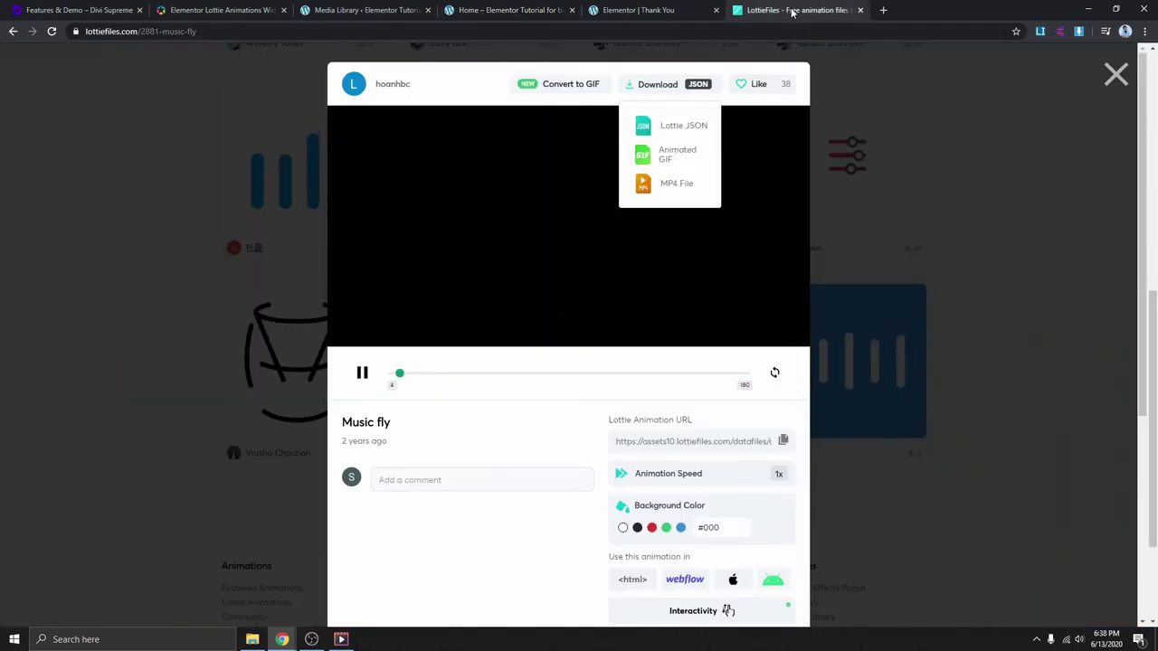
click(1116, 74)
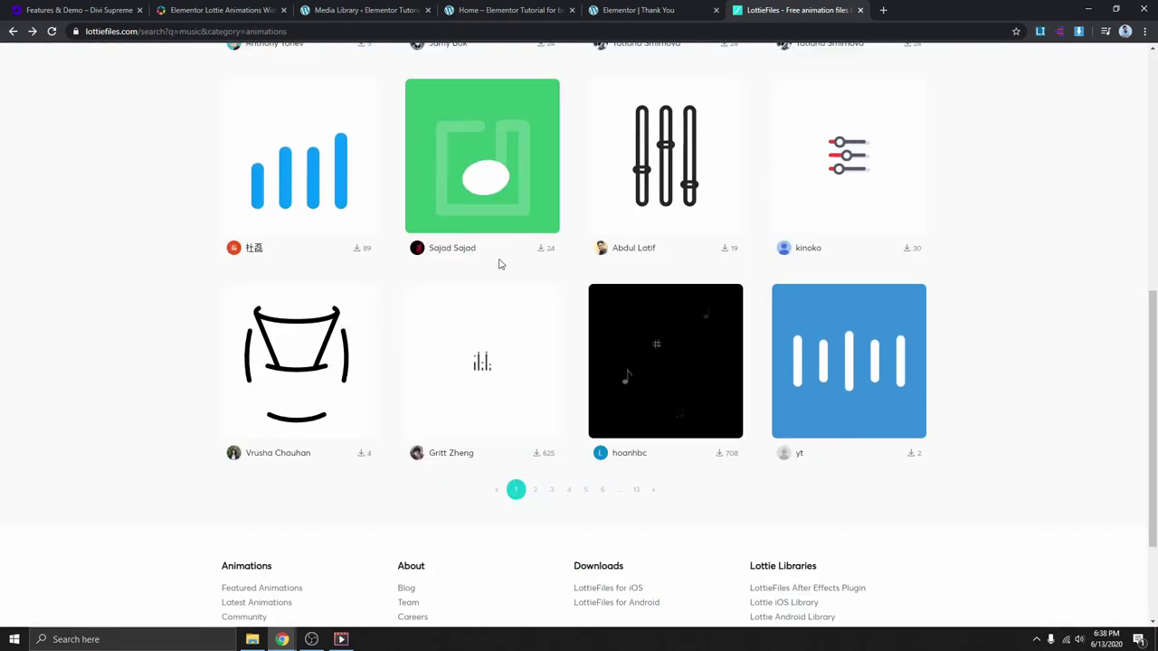
scroll(429, 194, up, 10)
double_click(358, 62)
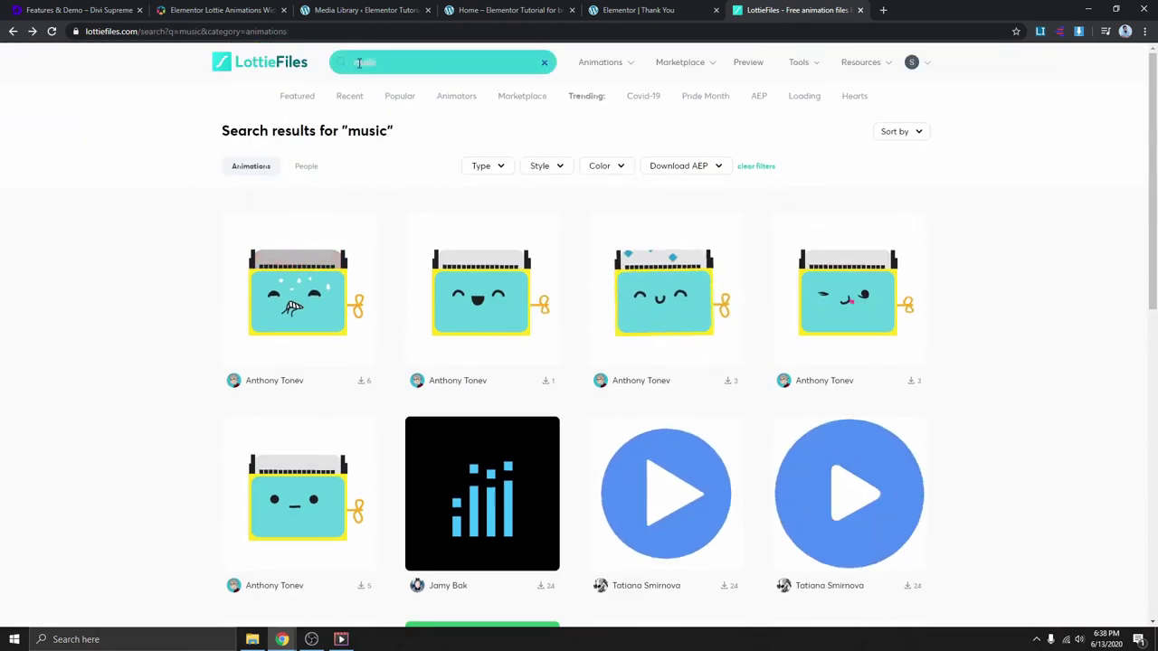
text(celebration)
key(Return)
scroll(393, 419, down, 10)
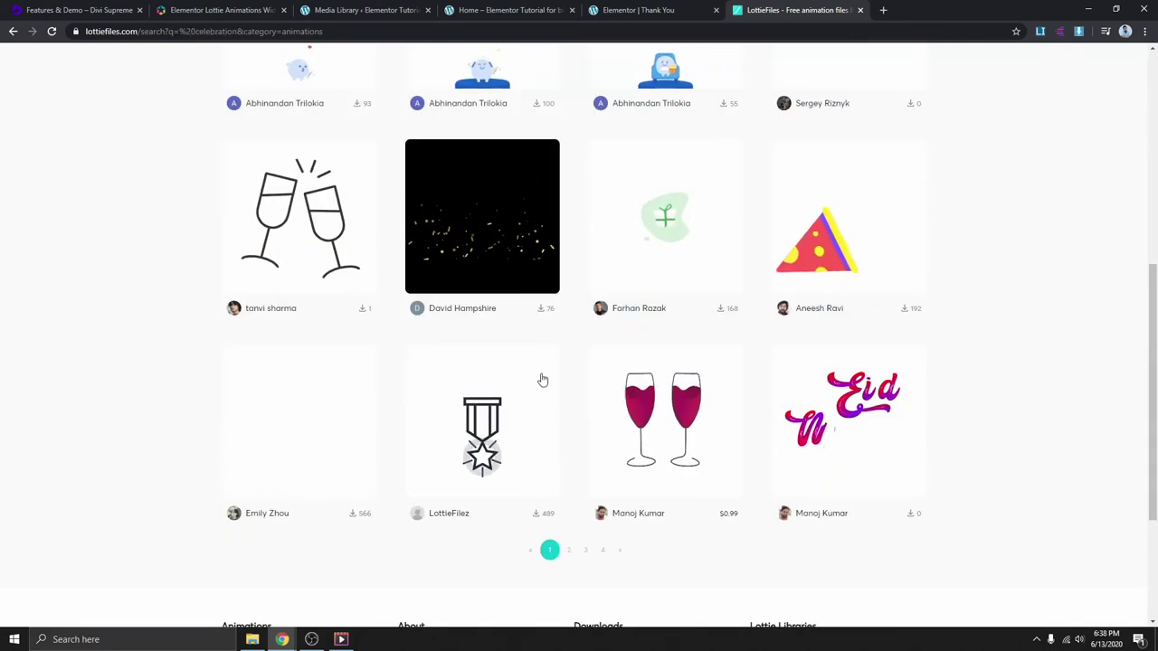
scroll(623, 352, down, 2)
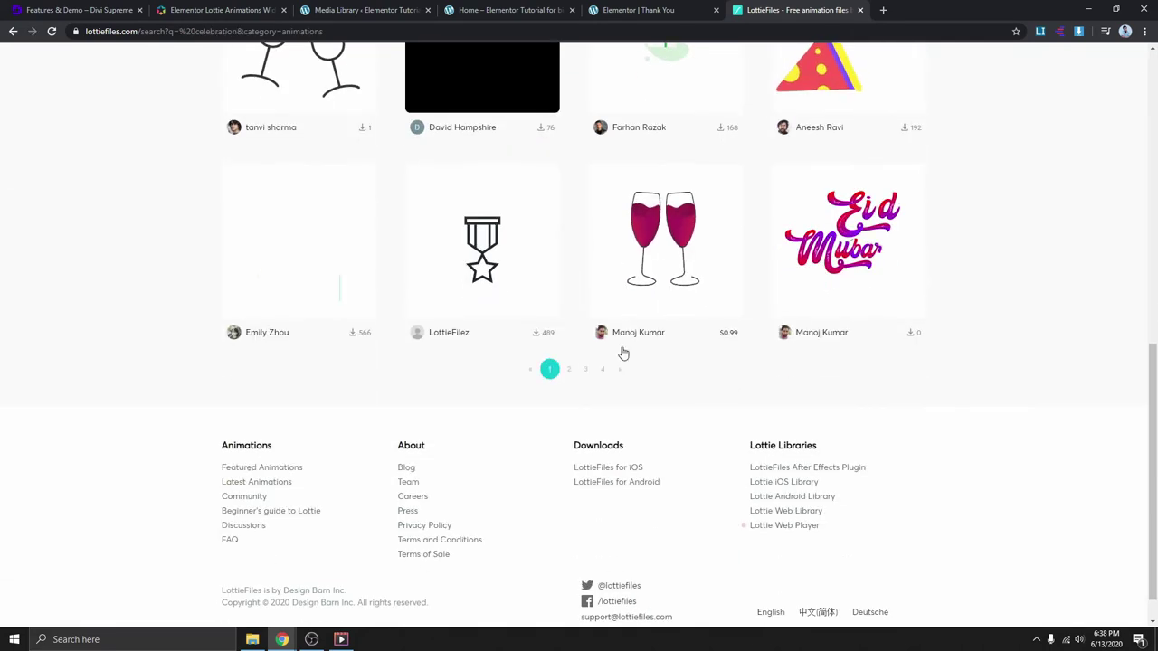
scroll(695, 288, up, 3)
scroll(696, 287, up, 2)
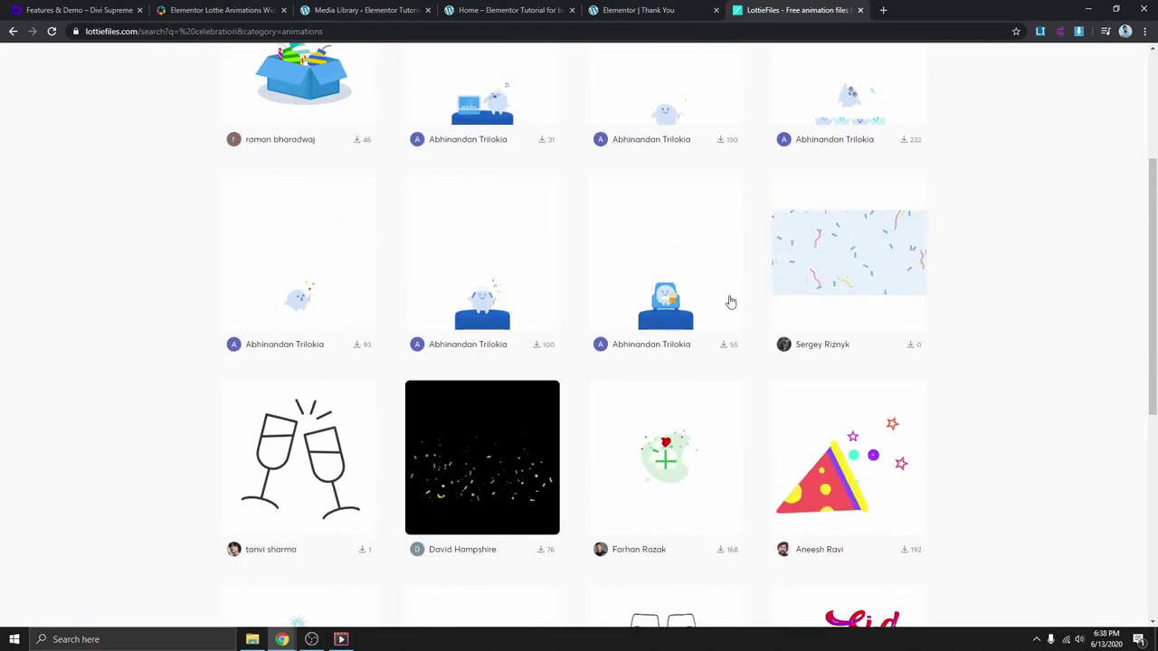
scroll(561, 316, up, 2)
scroll(558, 313, down, 5)
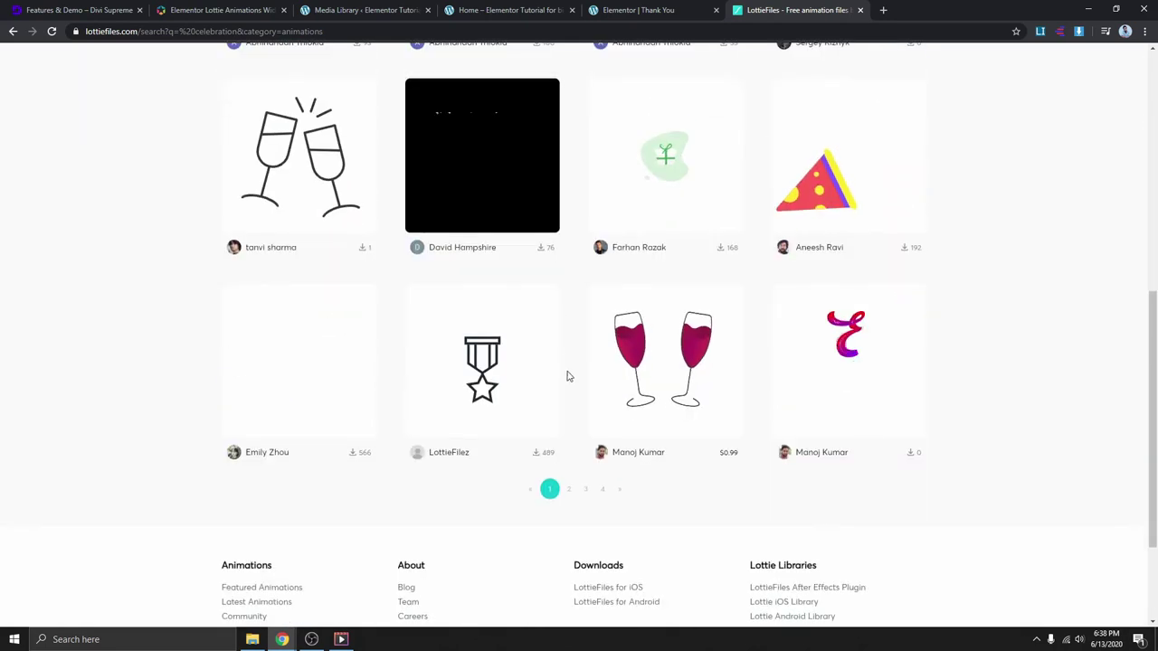
scroll(567, 376, down, 1)
- Load page 2 of the results, glance at the media library and published Thank You page, and return
click(568, 371)
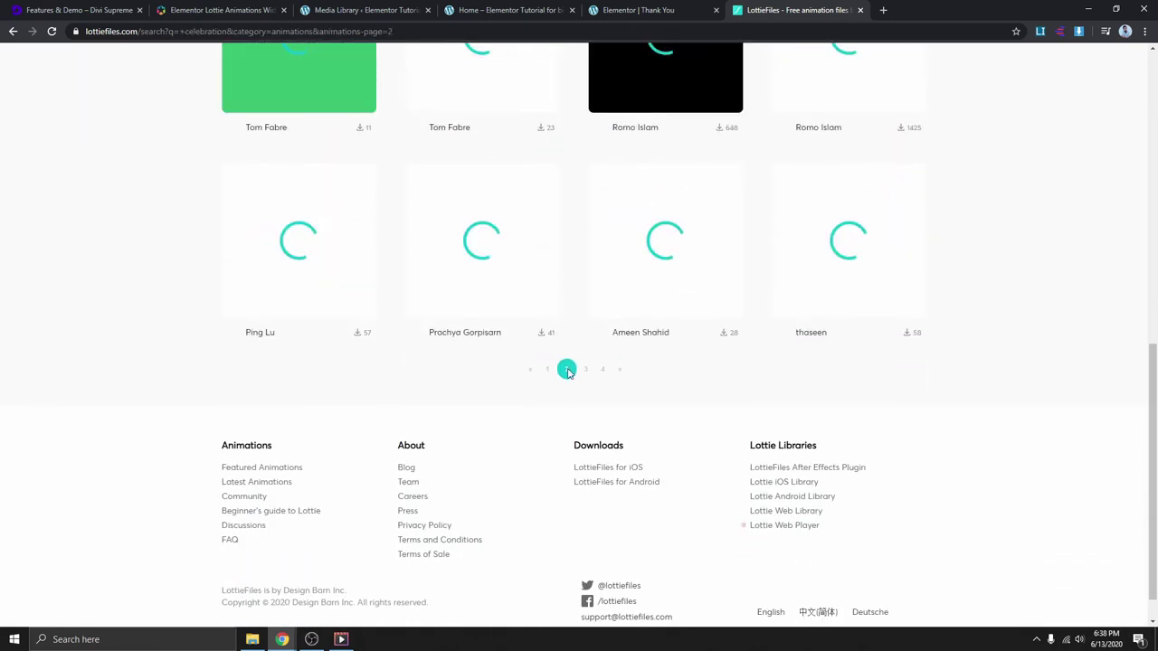
scroll(636, 351, up, 1)
scroll(687, 352, up, 2)
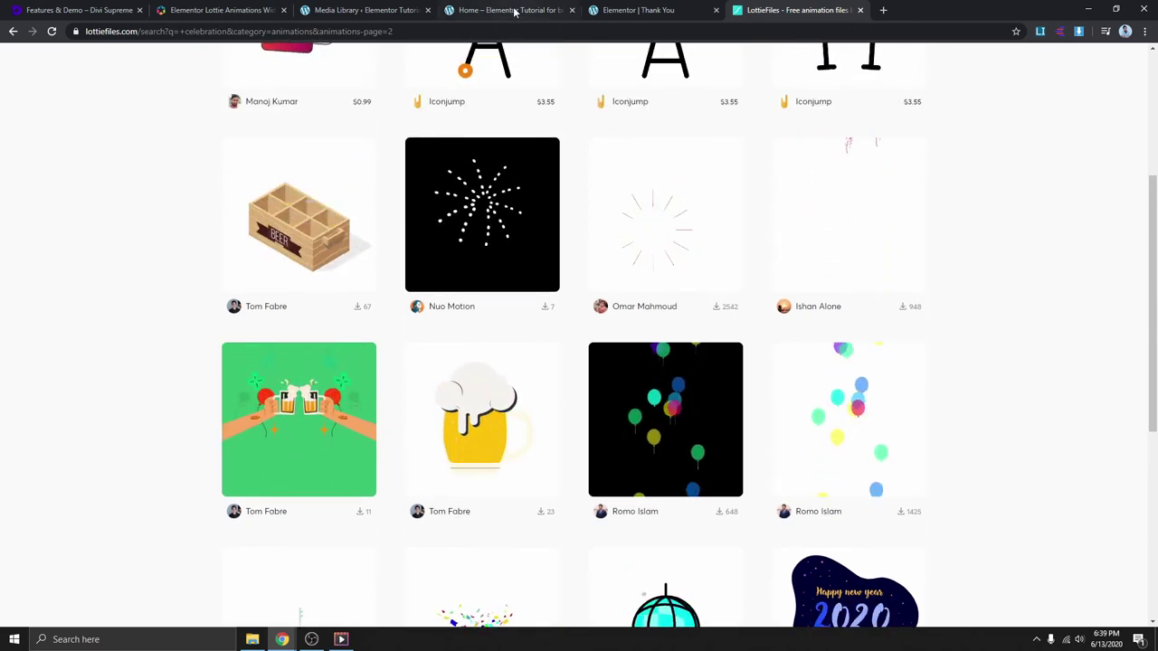
click(343, 11)
click(490, 11)
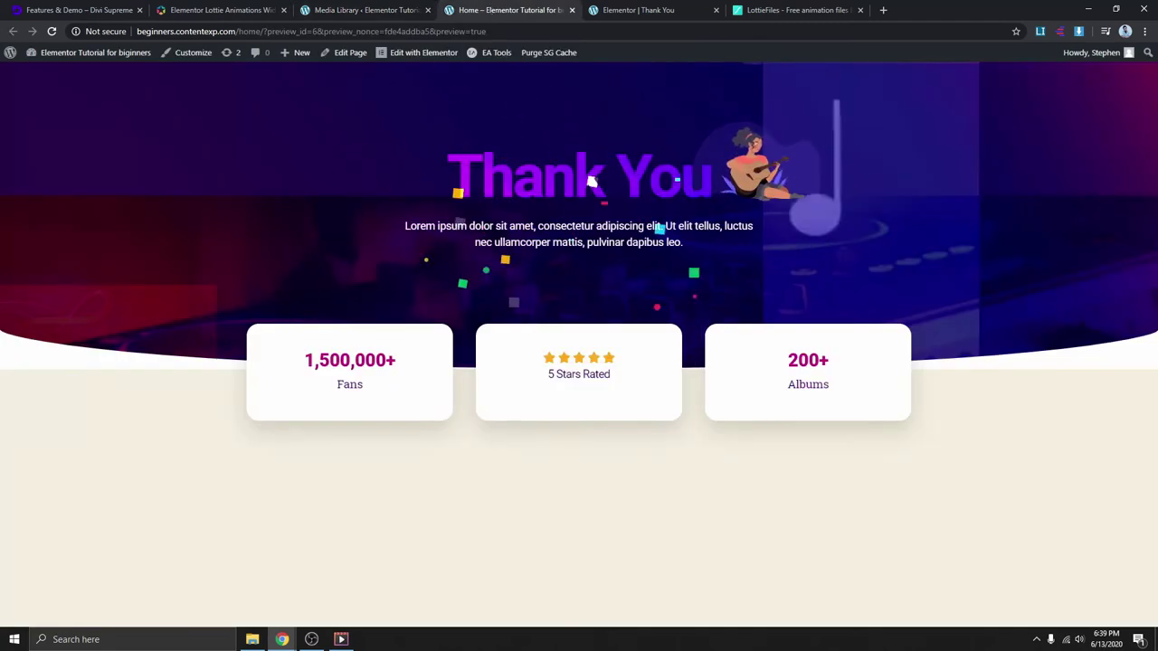
click(658, 11)
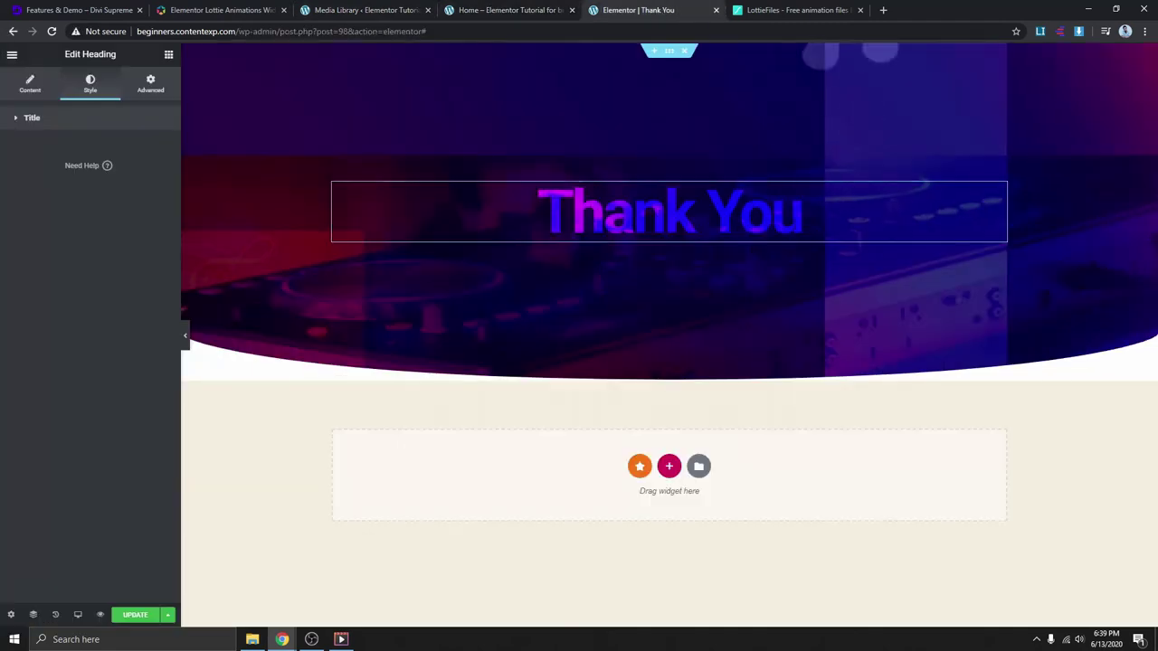
click(796, 11)
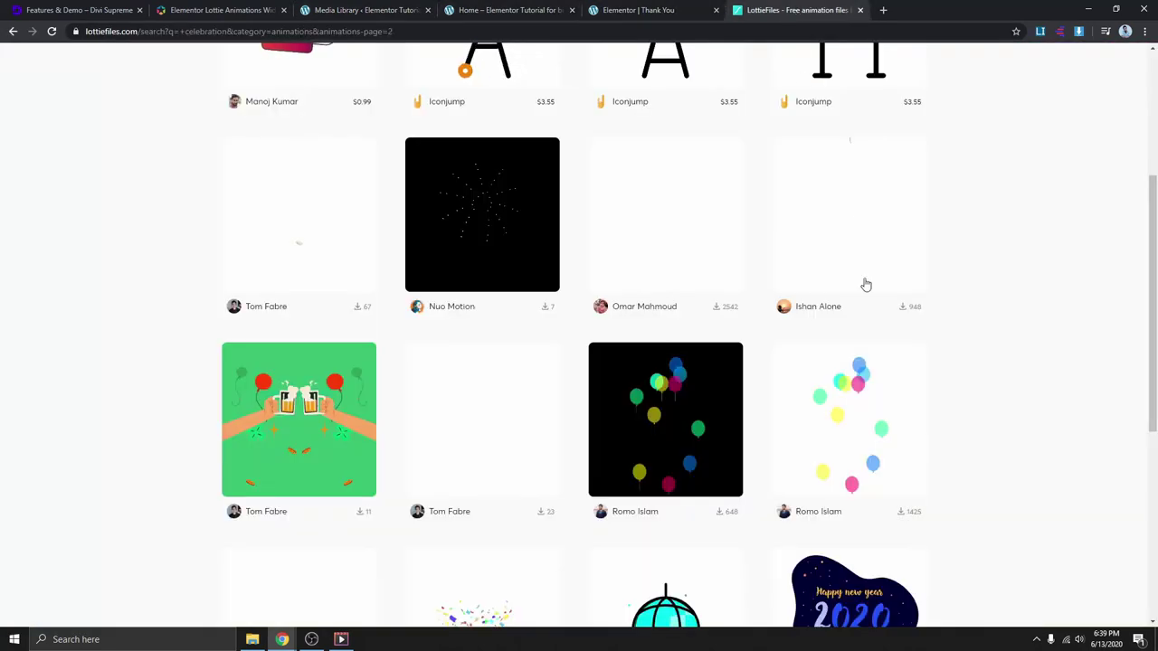
- Open the Balloons animation and copy its Lottie Animation URL back into the editor
scroll(874, 415, down, 1)
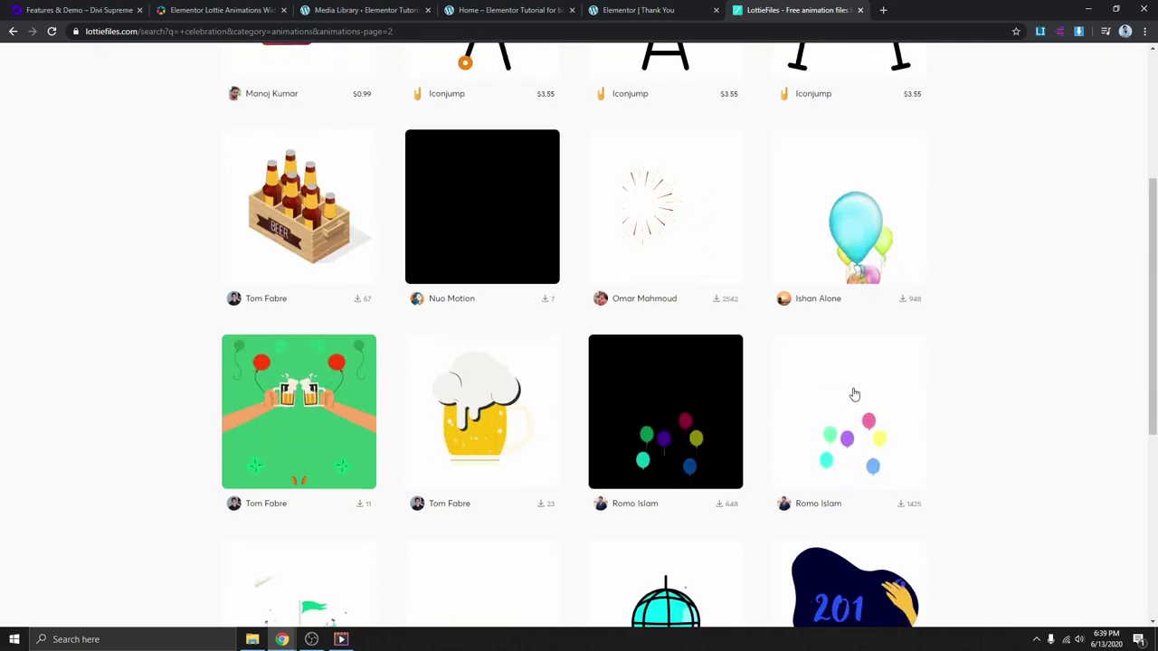
click(855, 344)
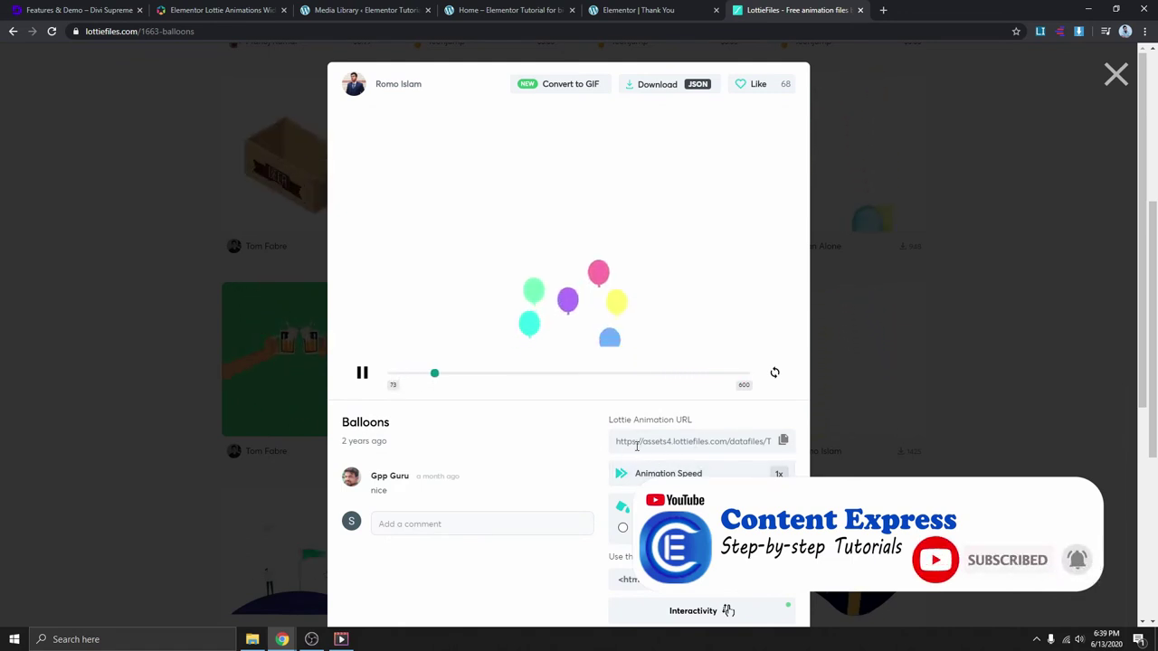
click(783, 441)
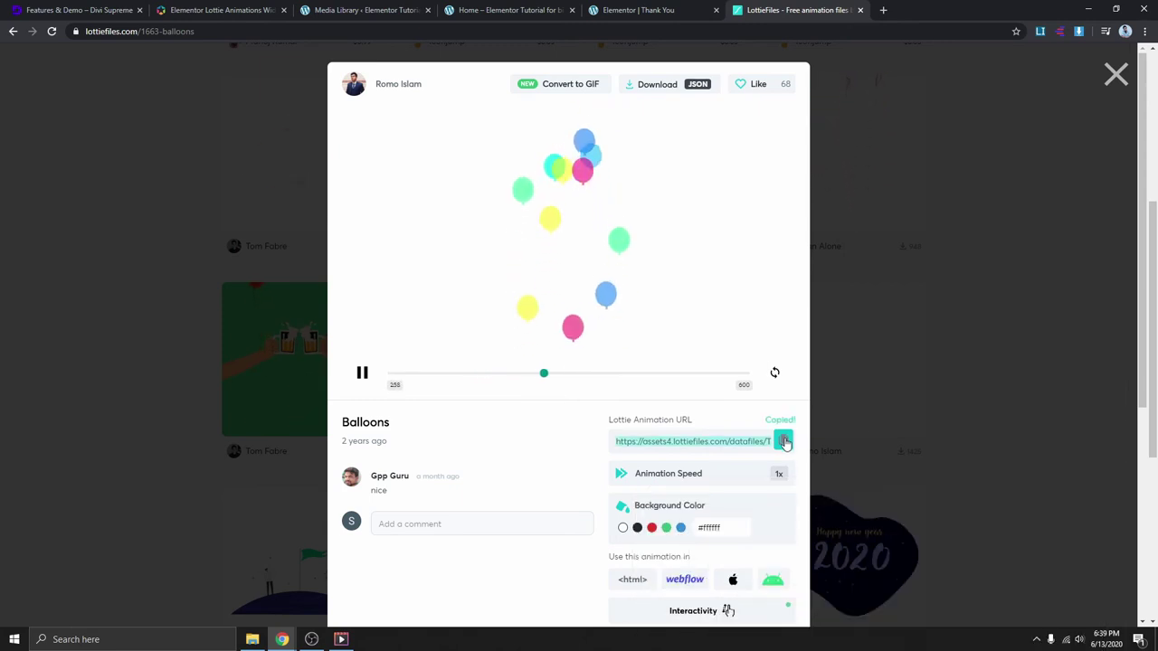
click(667, 15)
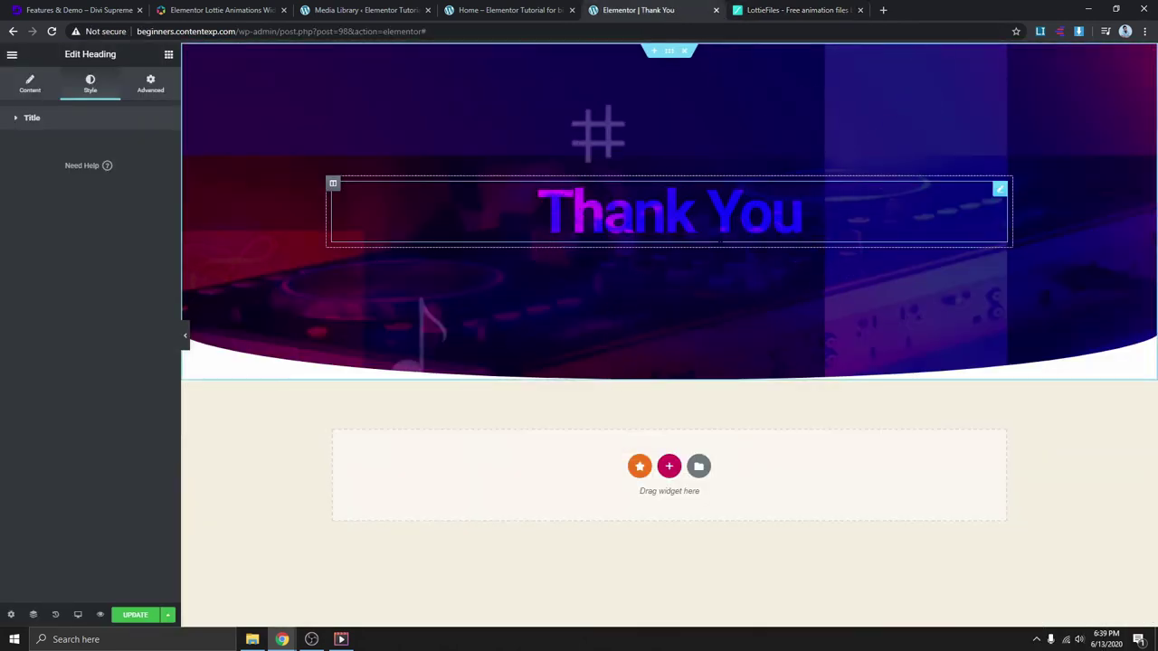
- Search widgets for 'lo' and place Premium Lottie Animations below the Thank You heading
click(168, 55)
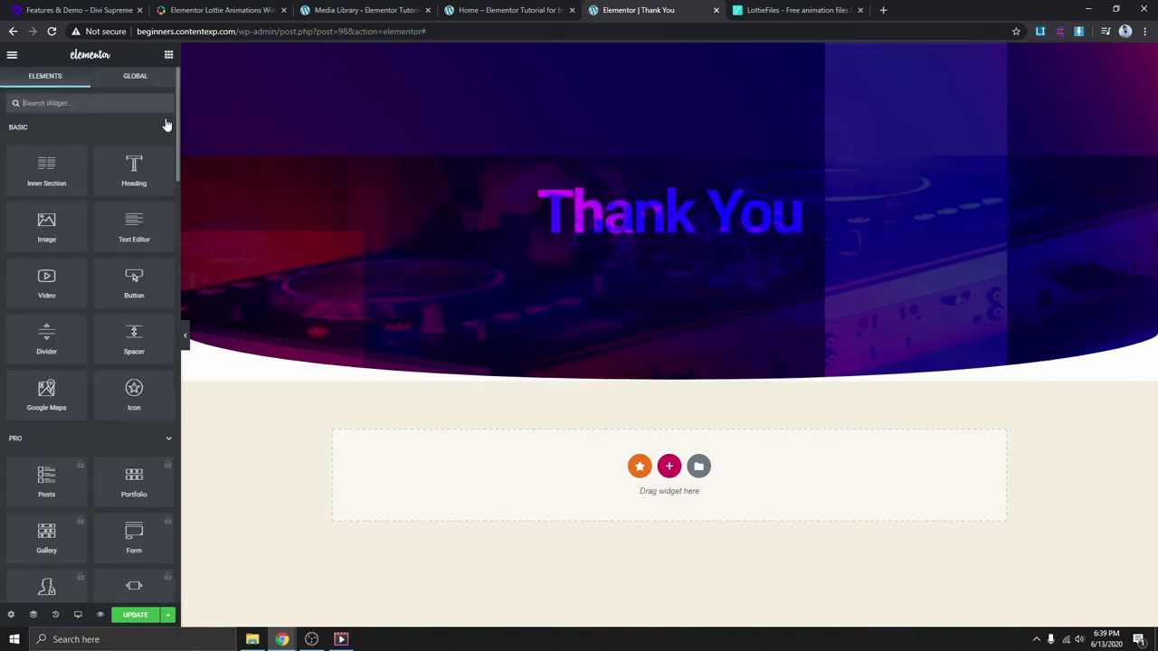
click(65, 104)
text(lo)
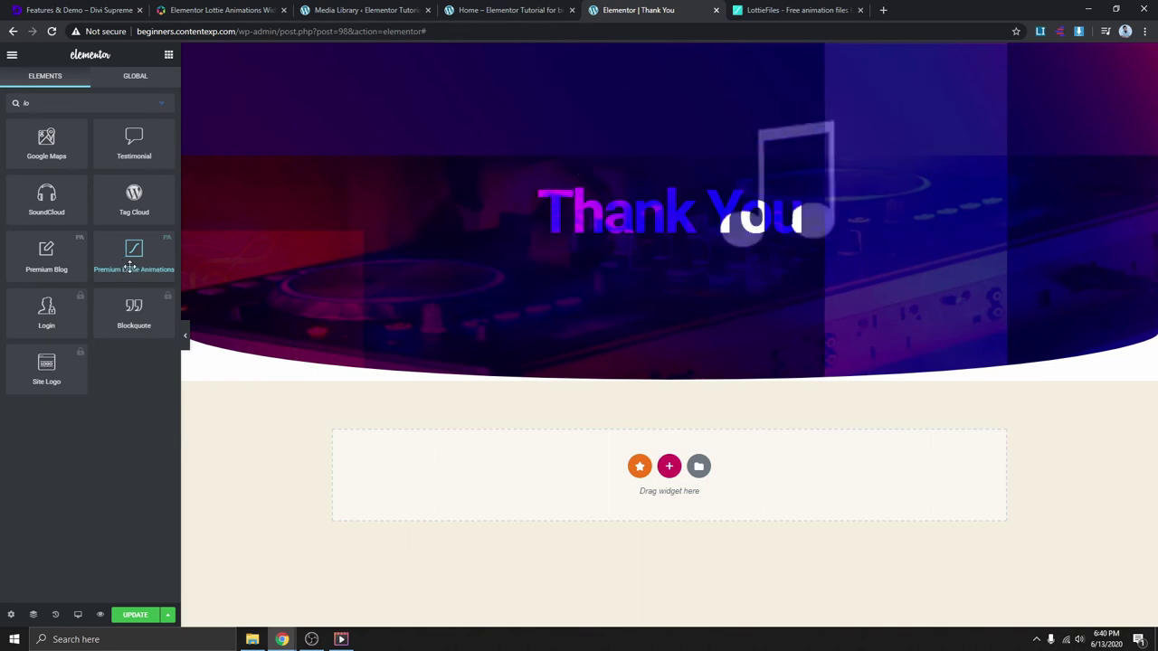
drag(136, 265, 142, 267)
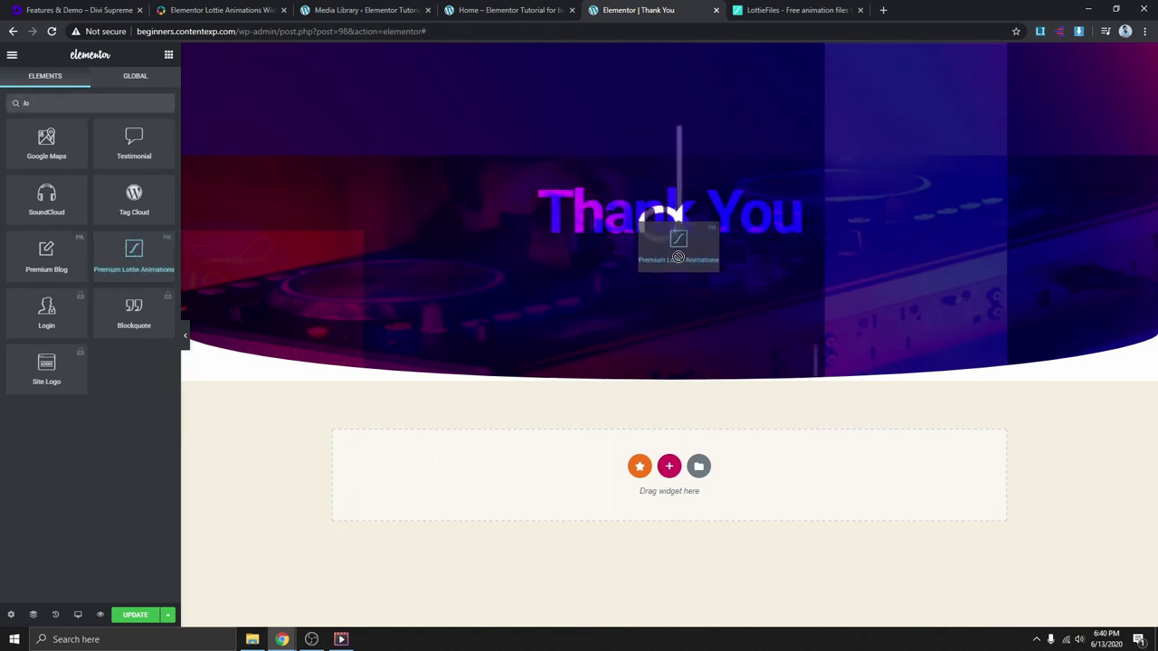
mouse_move(678, 256)
mouse_down()
mouse_move(684, 192)
mouse_move(692, 246)
mouse_up()
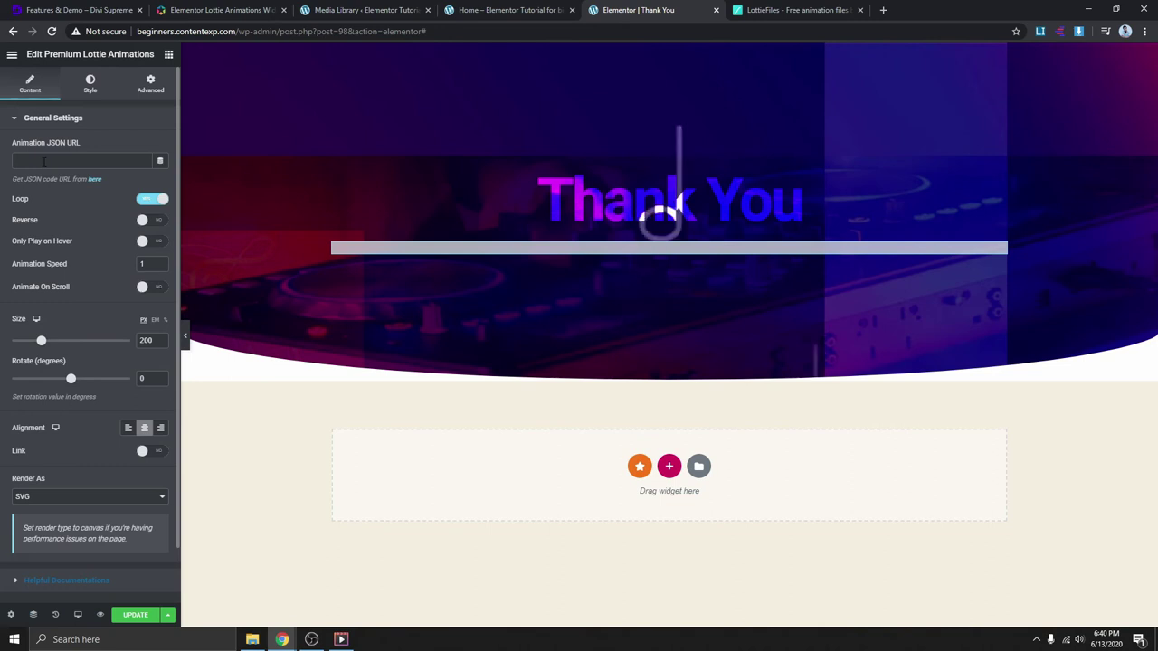
- Paste the Balloons URL into the Lottie widget and position it absolutely over the heading
click(43, 162)
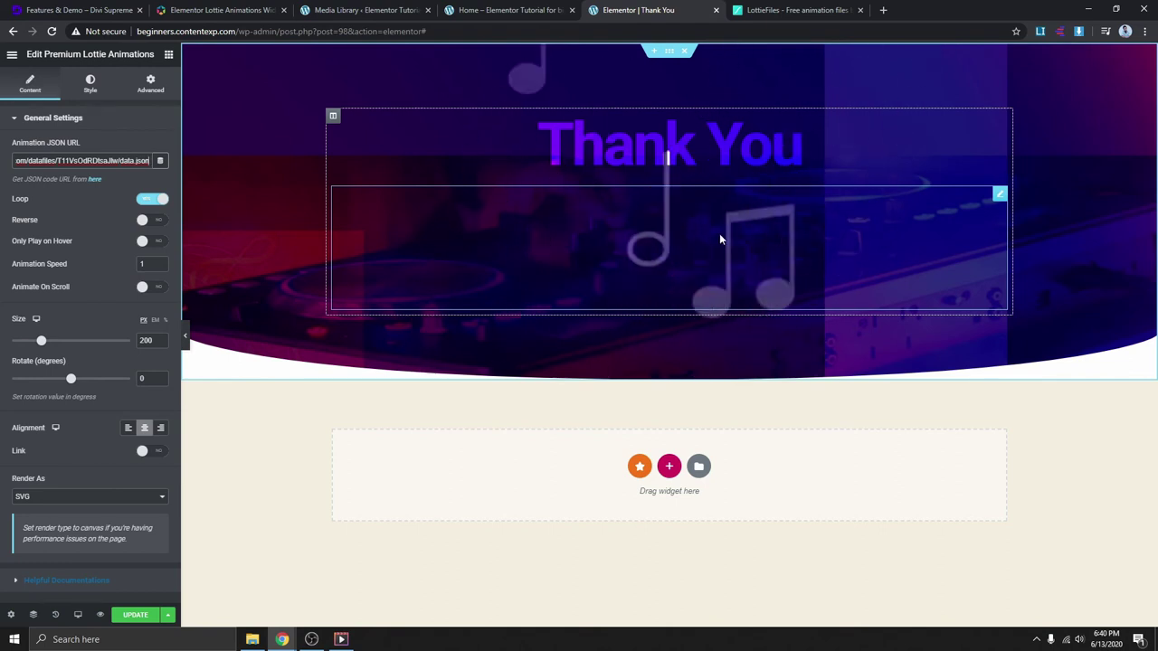
click(150, 82)
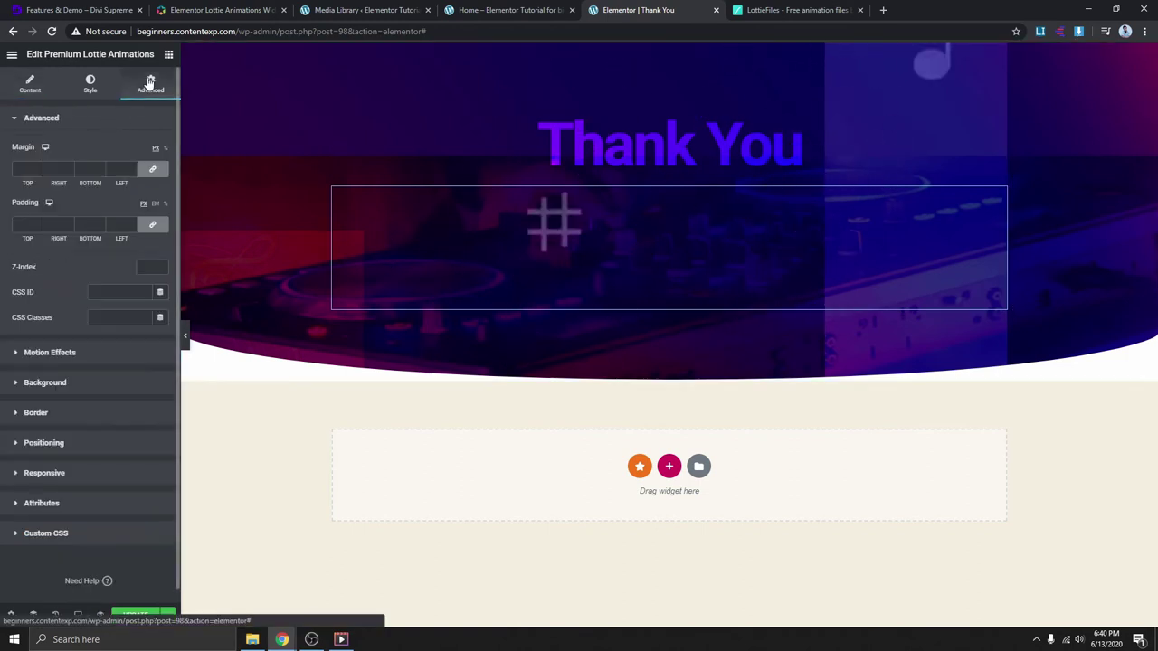
click(44, 444)
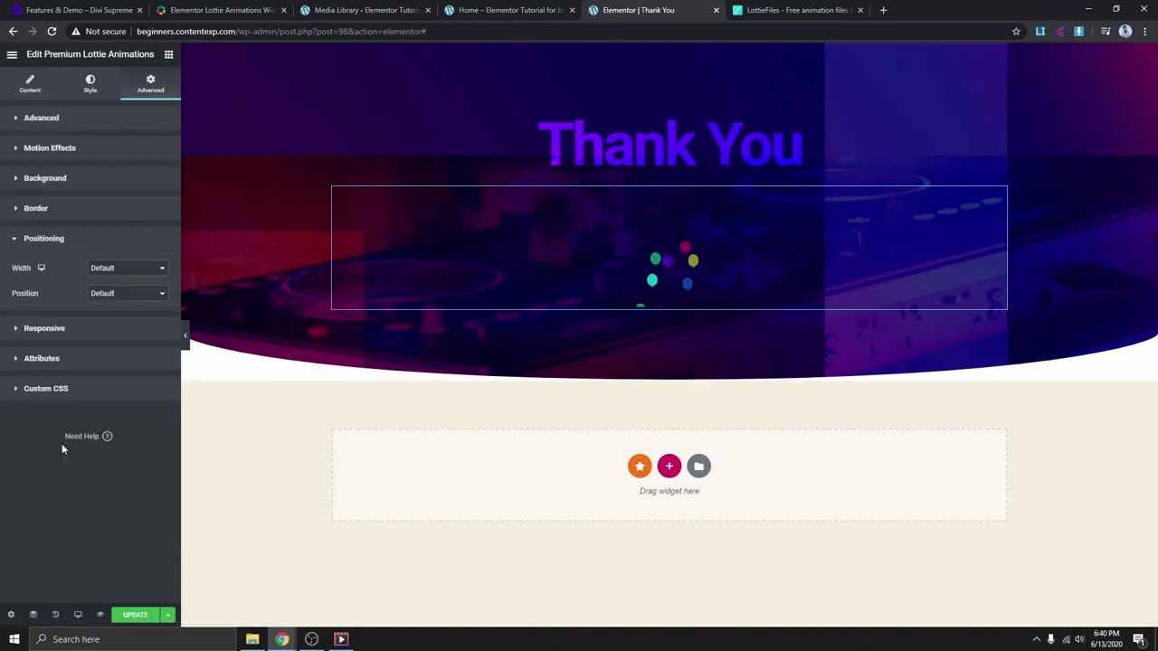
click(149, 293)
click(144, 312)
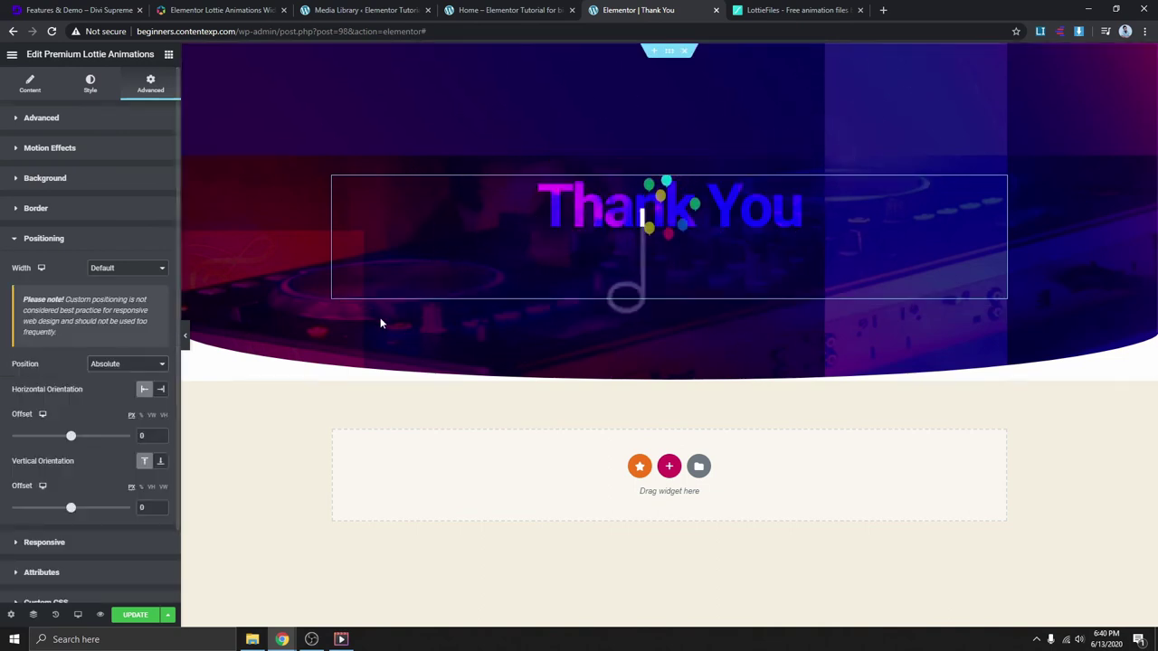
drag(687, 227, 641, 219)
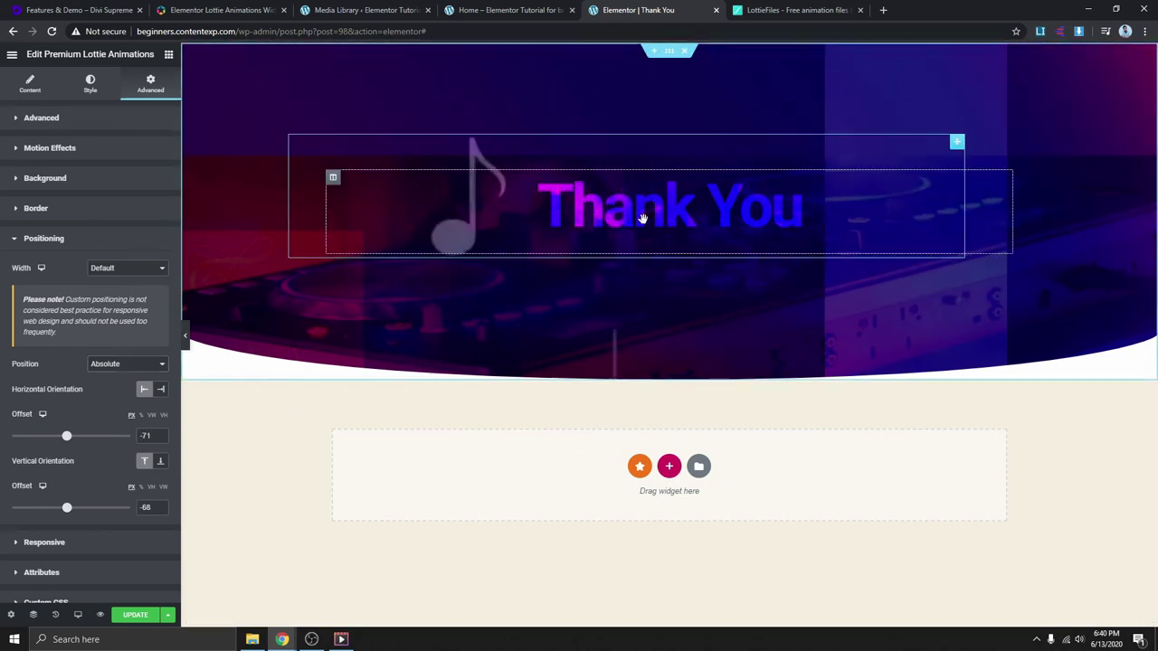
click(31, 88)
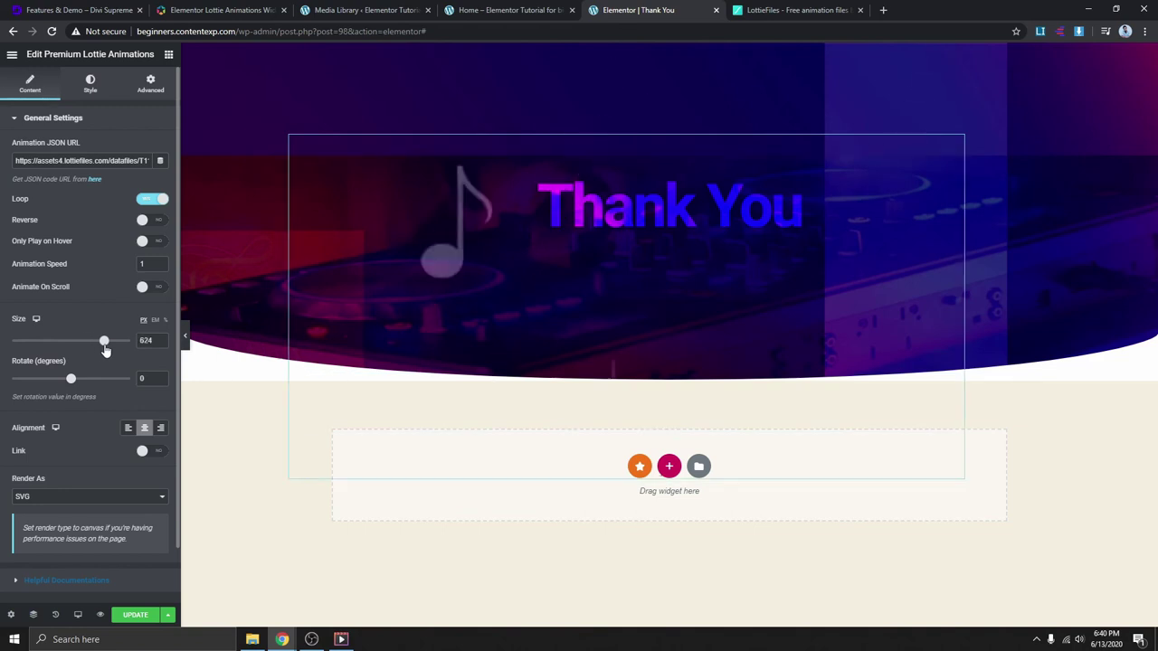
- Set the balloon Lottie size to 800 and vertical offset to -486, then preview without the panel
drag(105, 350, 131, 352)
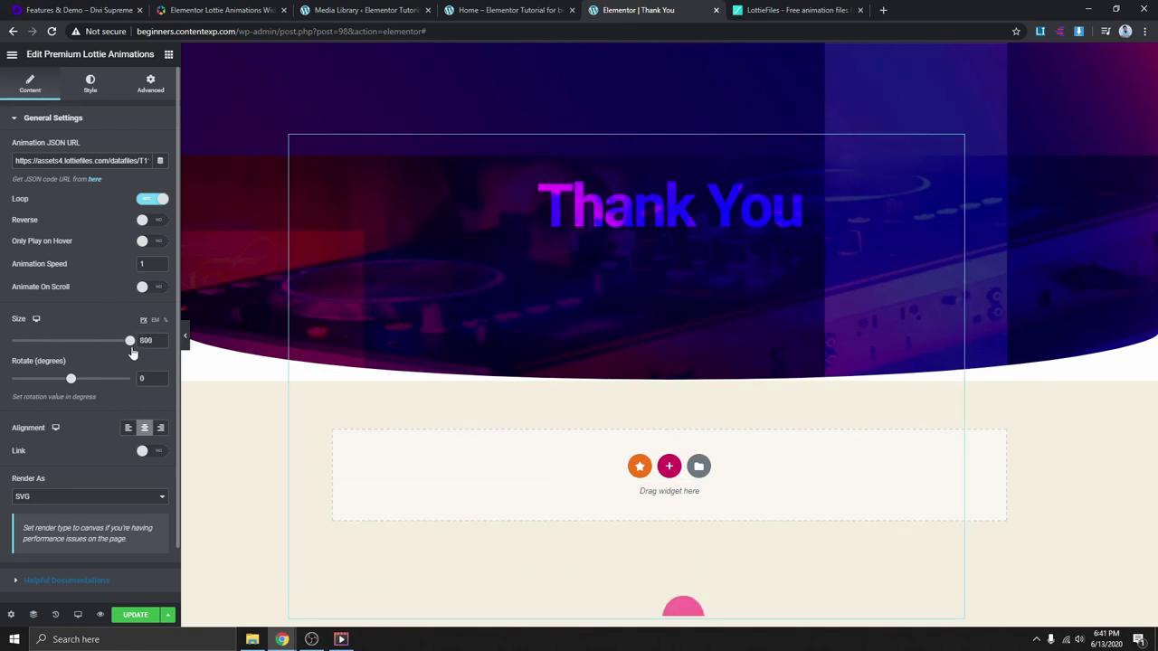
click(151, 86)
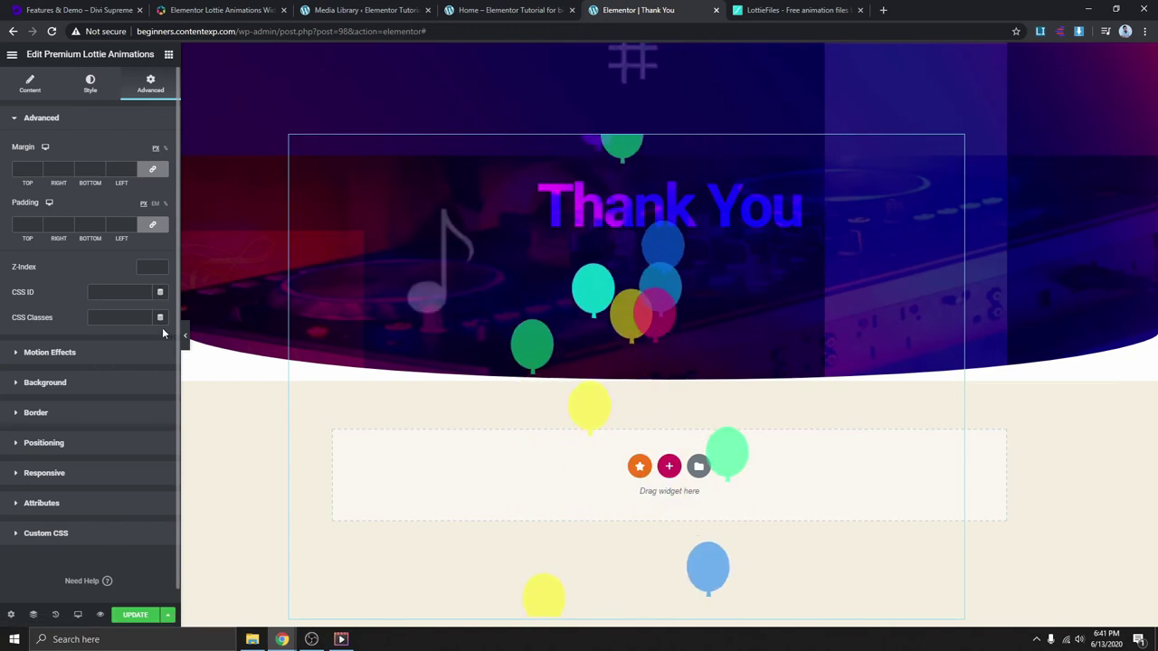
click(65, 443)
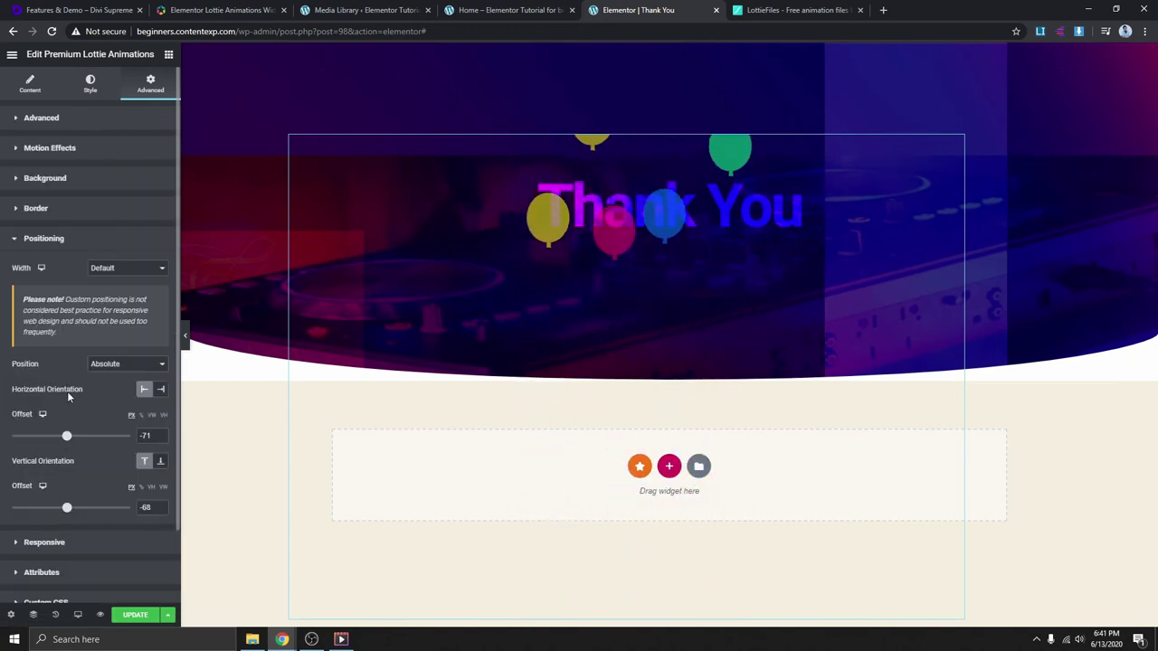
scroll(130, 442, down, 2)
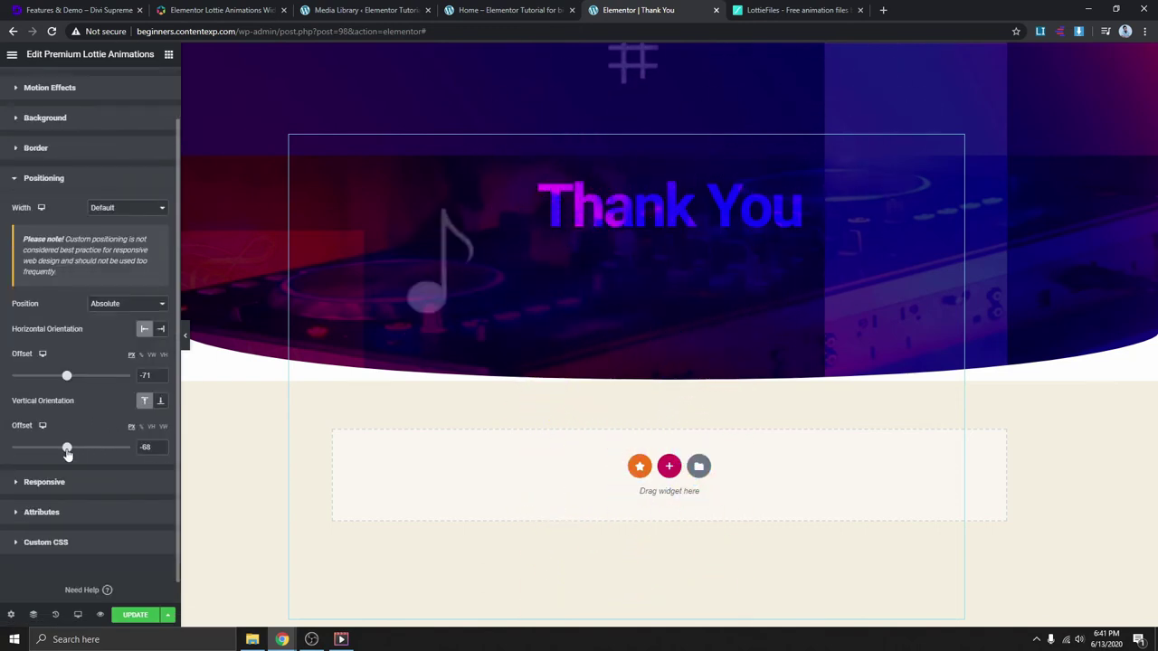
drag(66, 447, 41, 445)
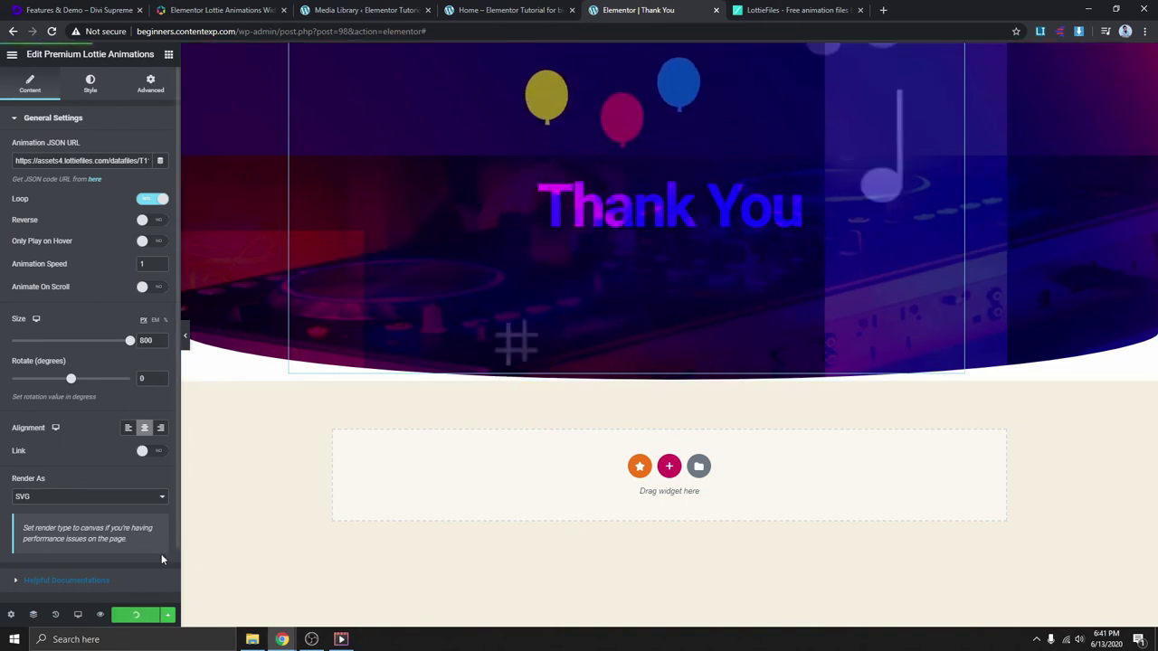
click(186, 342)
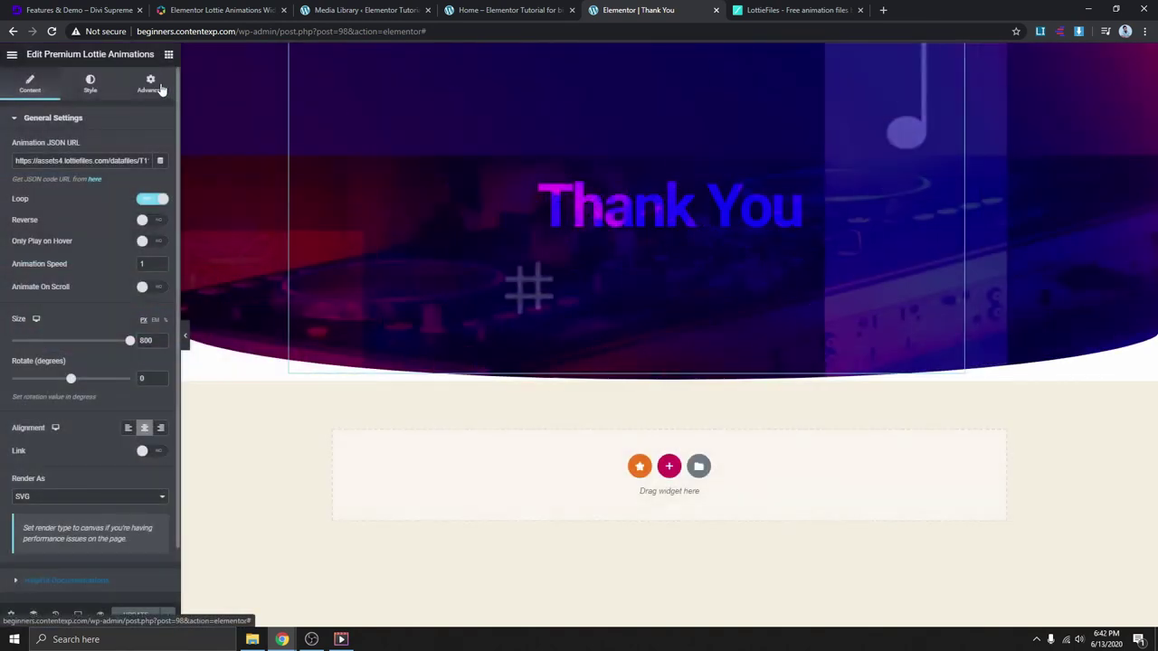
- Add a text block to the hero and set the section's content width to 500
click(168, 55)
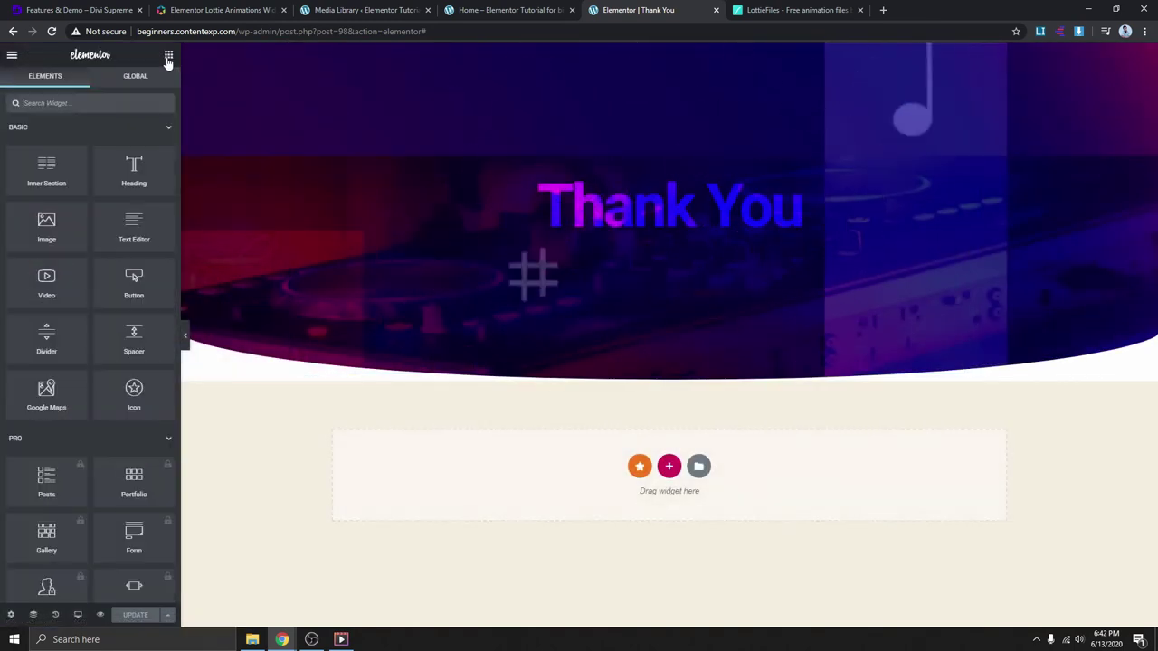
drag(134, 226, 695, 237)
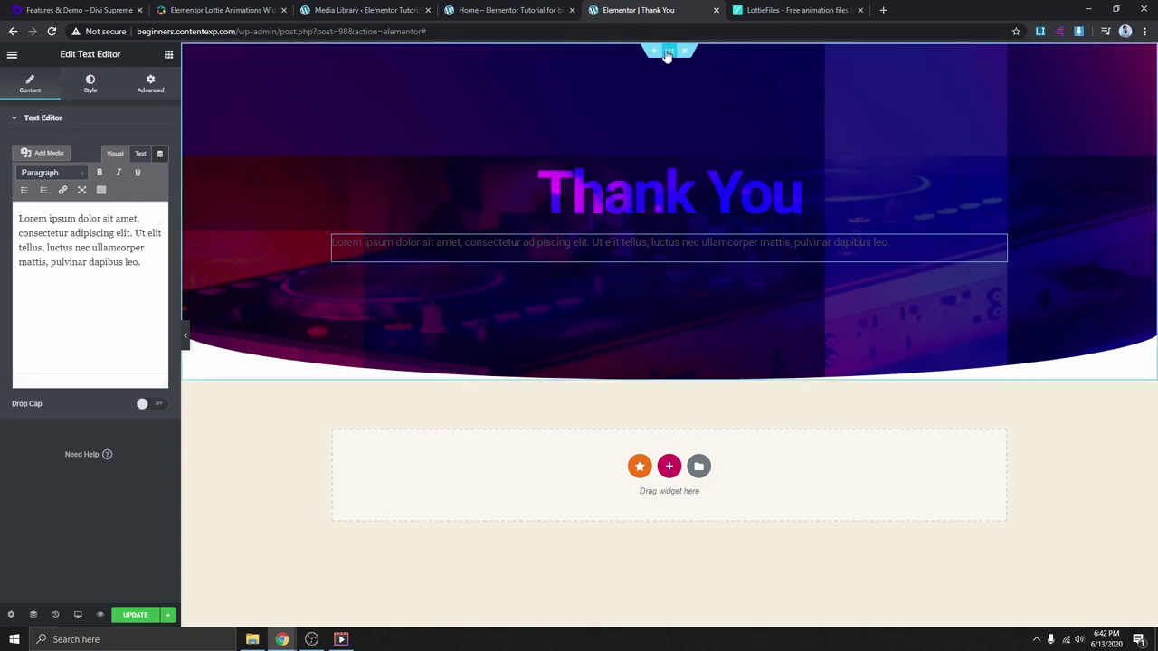
click(90, 83)
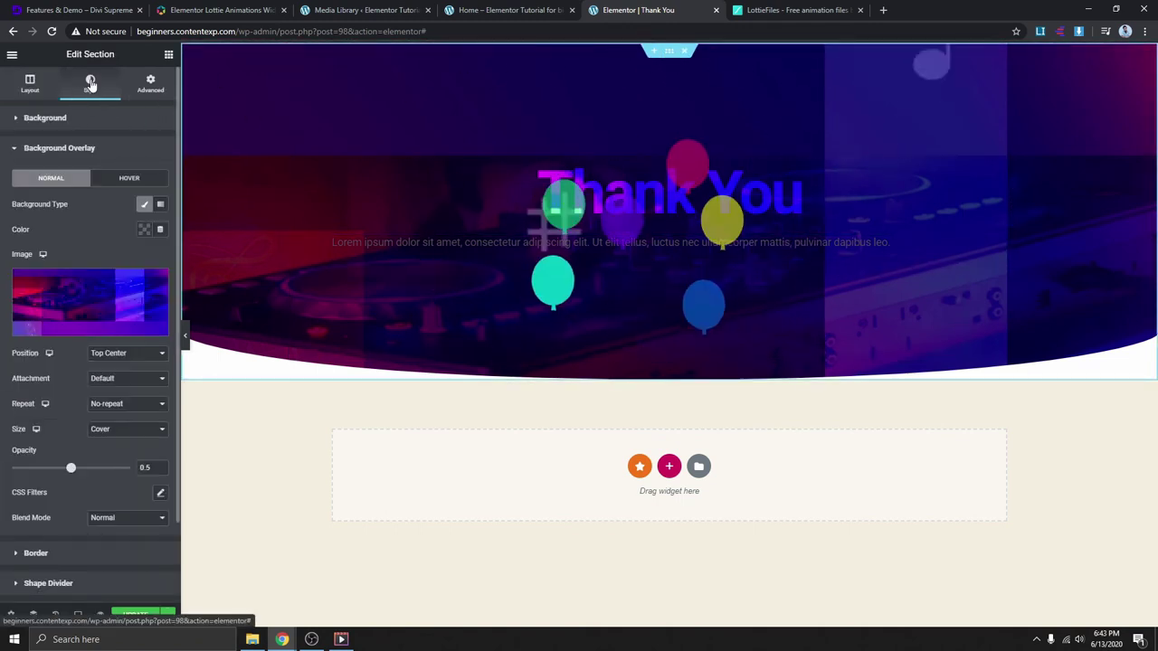
click(29, 83)
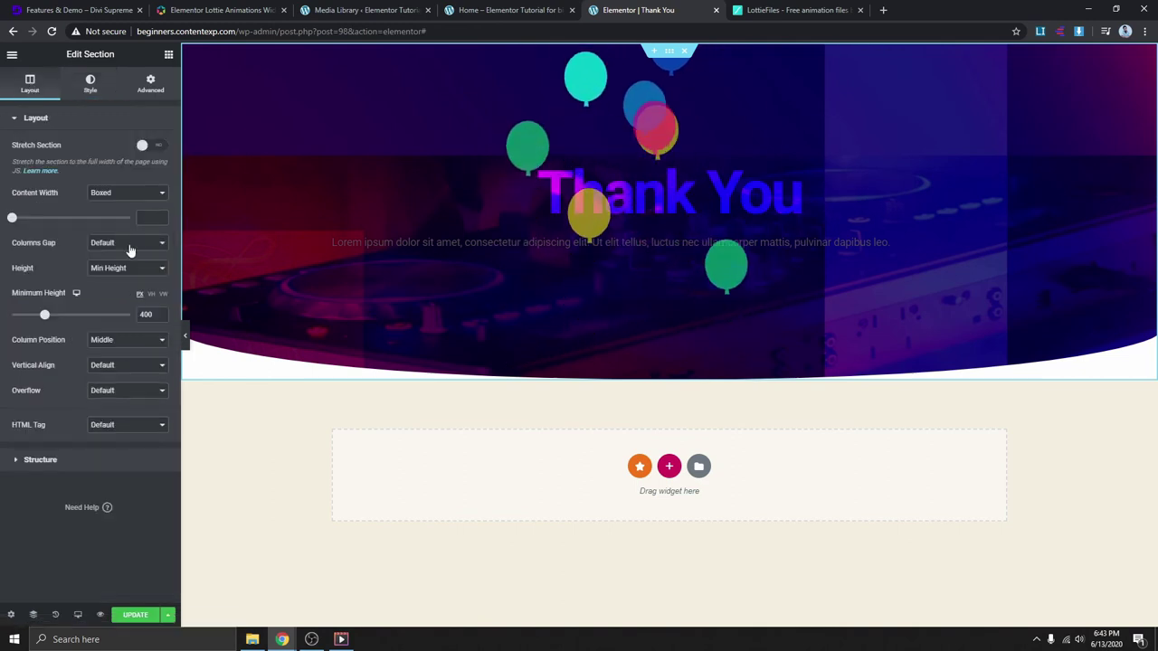
mouse_move(12, 218)
mouse_down()
mouse_move(65, 220)
mouse_move(11, 226)
mouse_up()
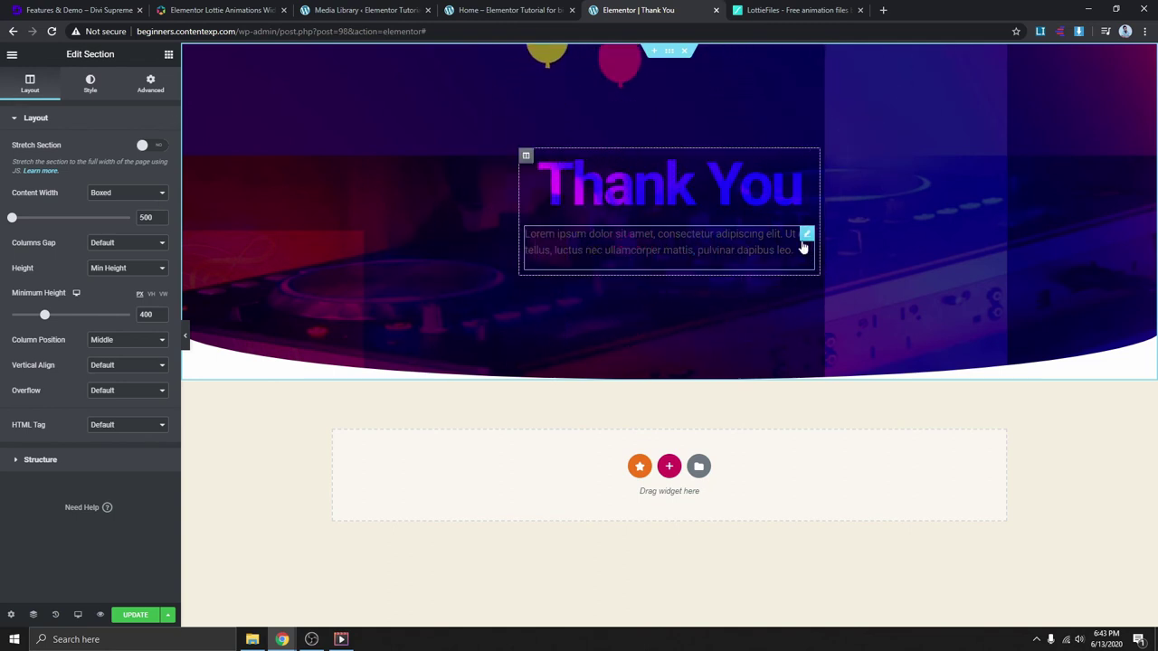
- Make the paragraph text white (#FFFFFF) and centre-aligned, then preview without the panel
click(805, 236)
click(90, 83)
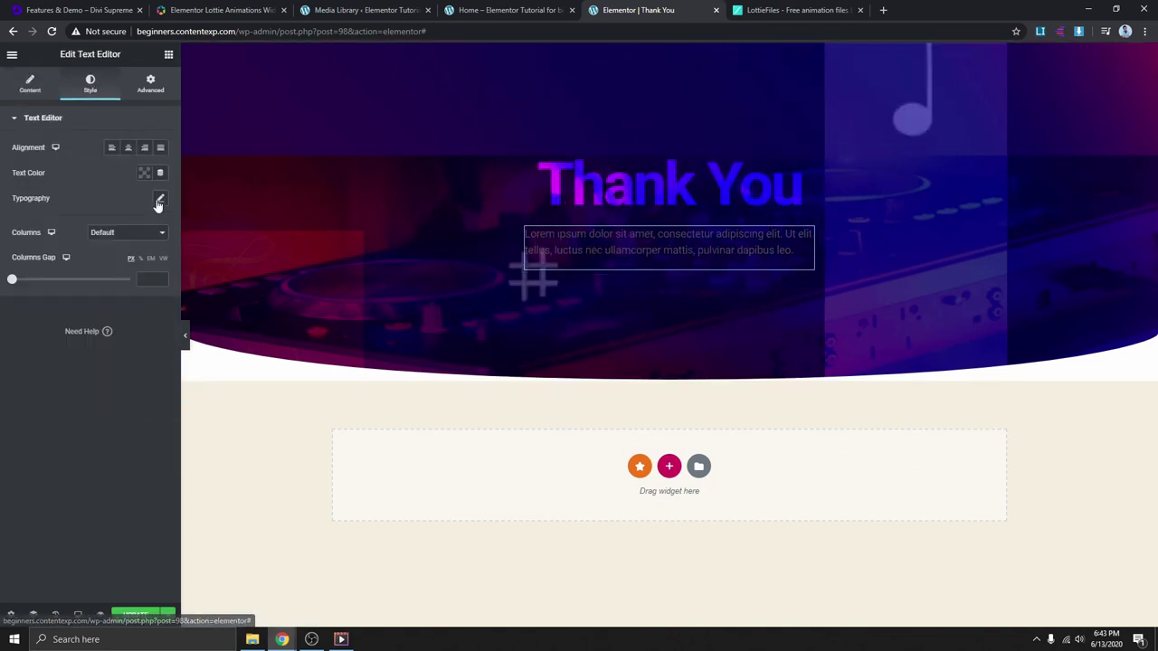
click(145, 172)
click(197, 203)
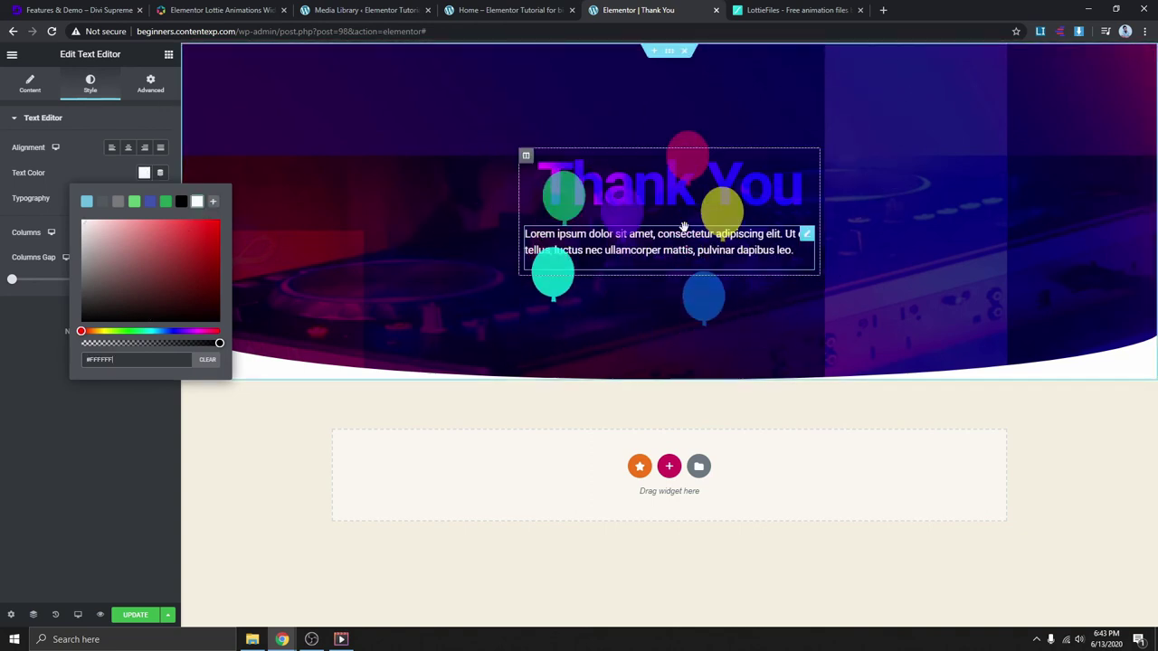
click(127, 147)
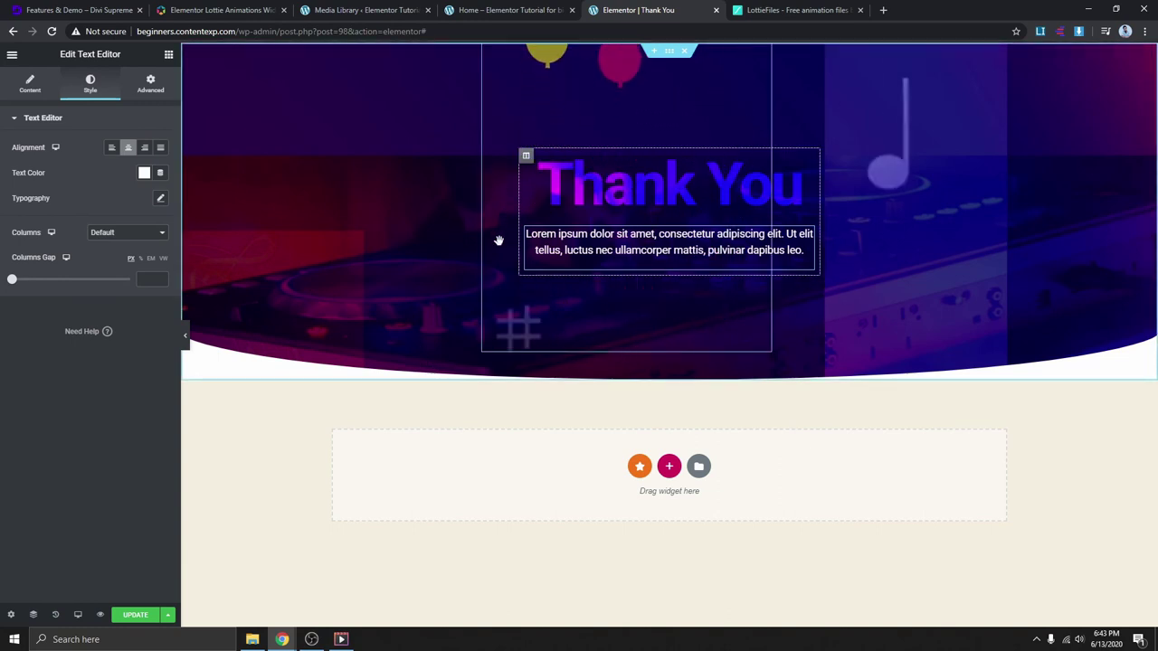
click(677, 342)
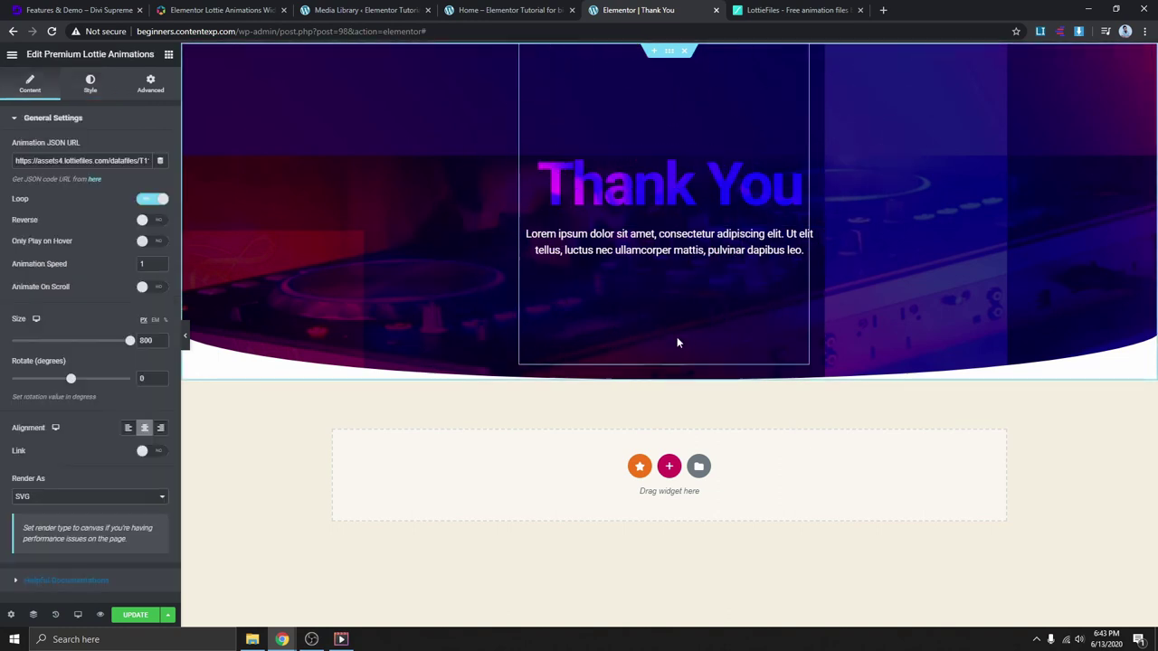
click(184, 336)
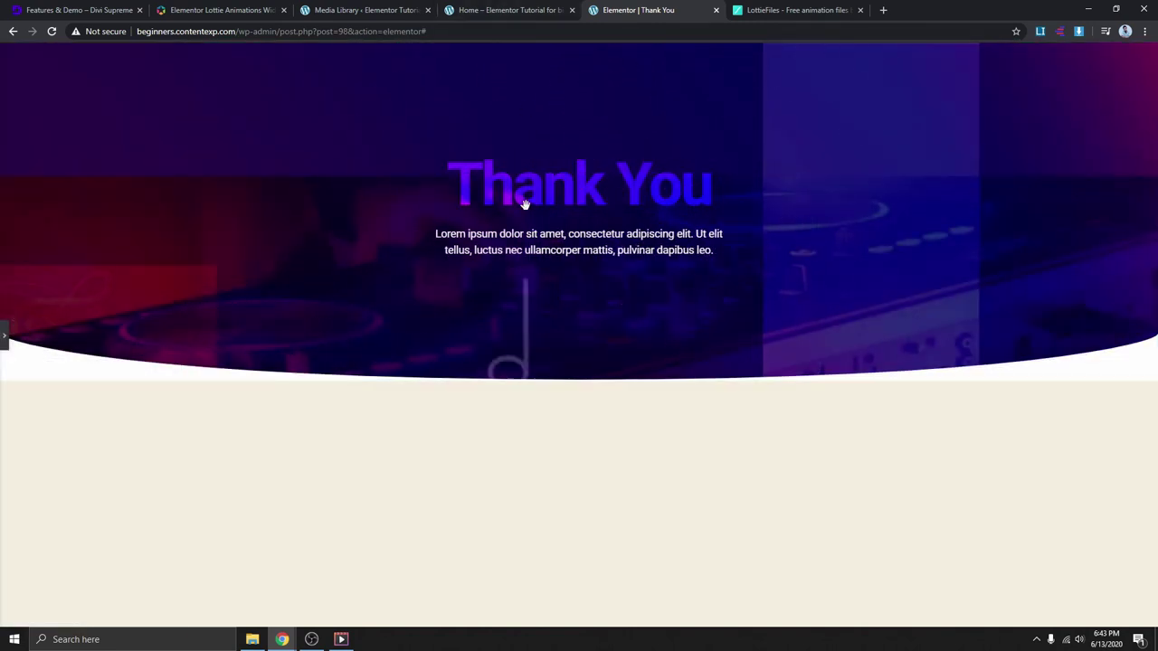
- Compare the Thank You header with the finished home page, then go to Divi Supreme's features page
click(493, 11)
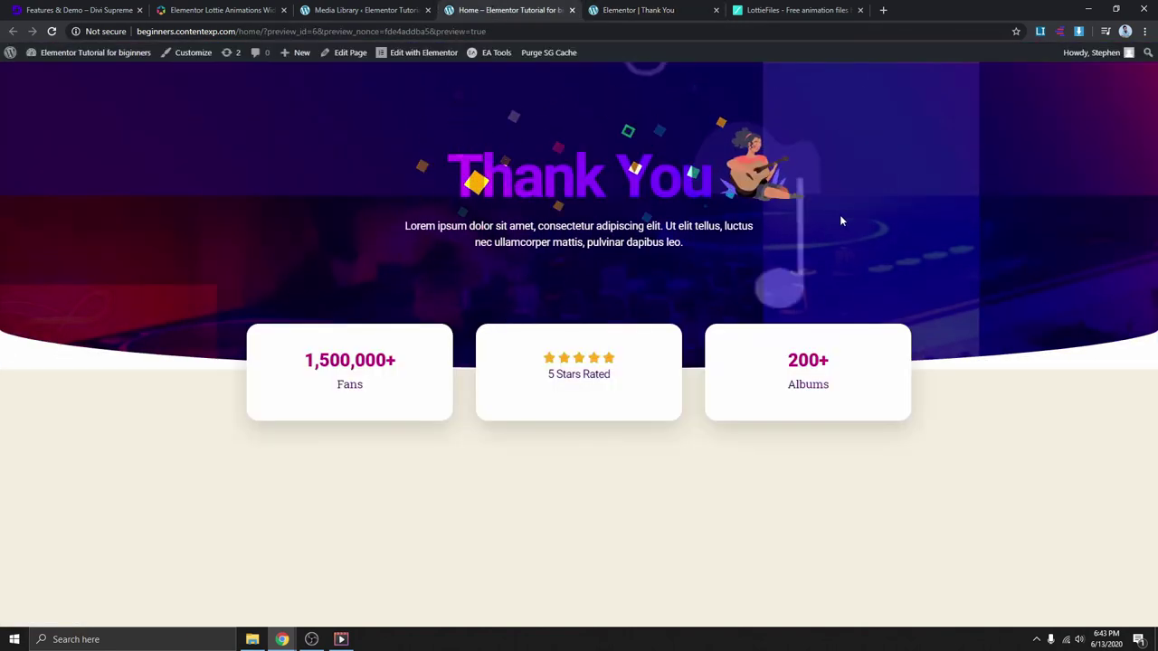
click(637, 10)
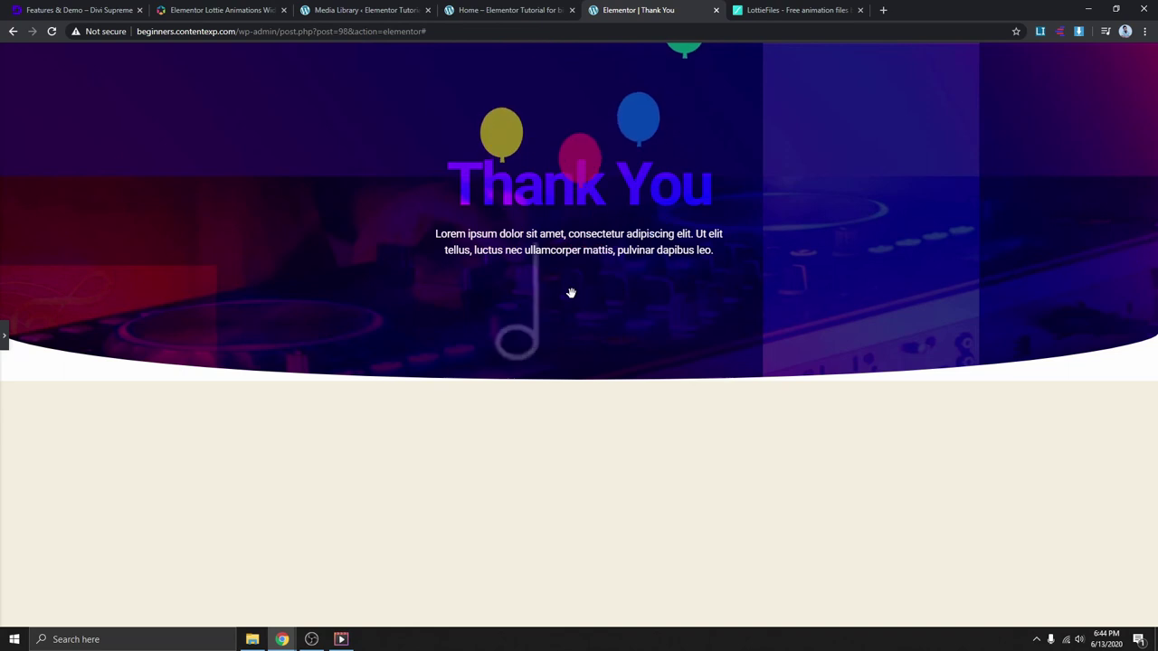
click(527, 15)
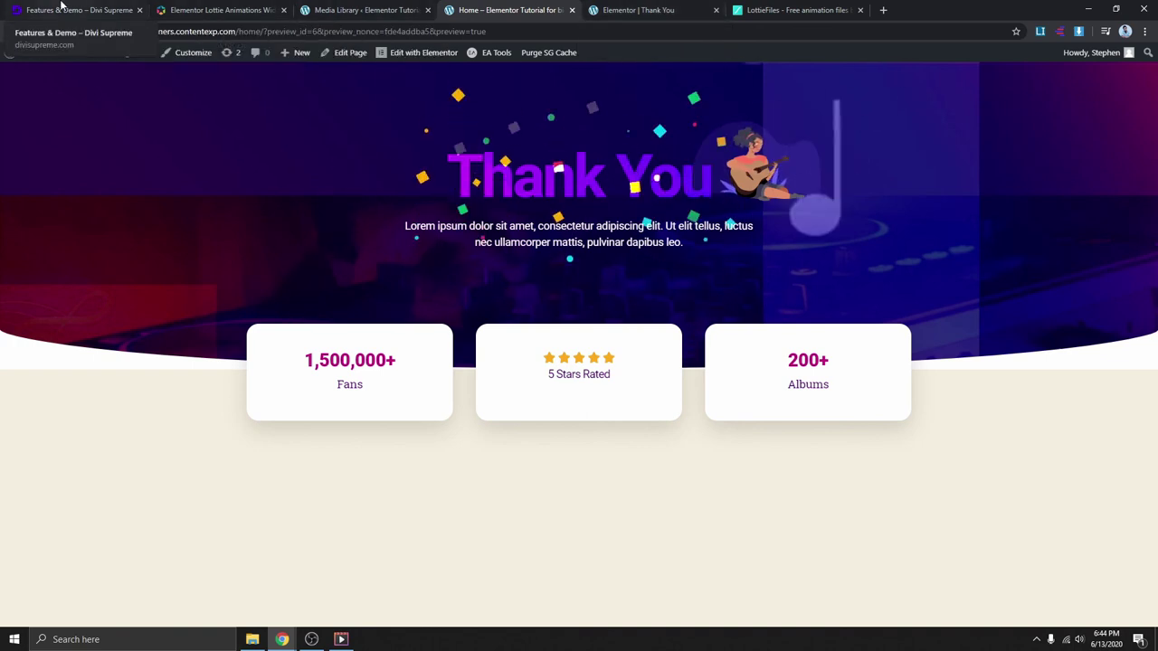
click(95, 10)
scroll(402, 294, up, 10)
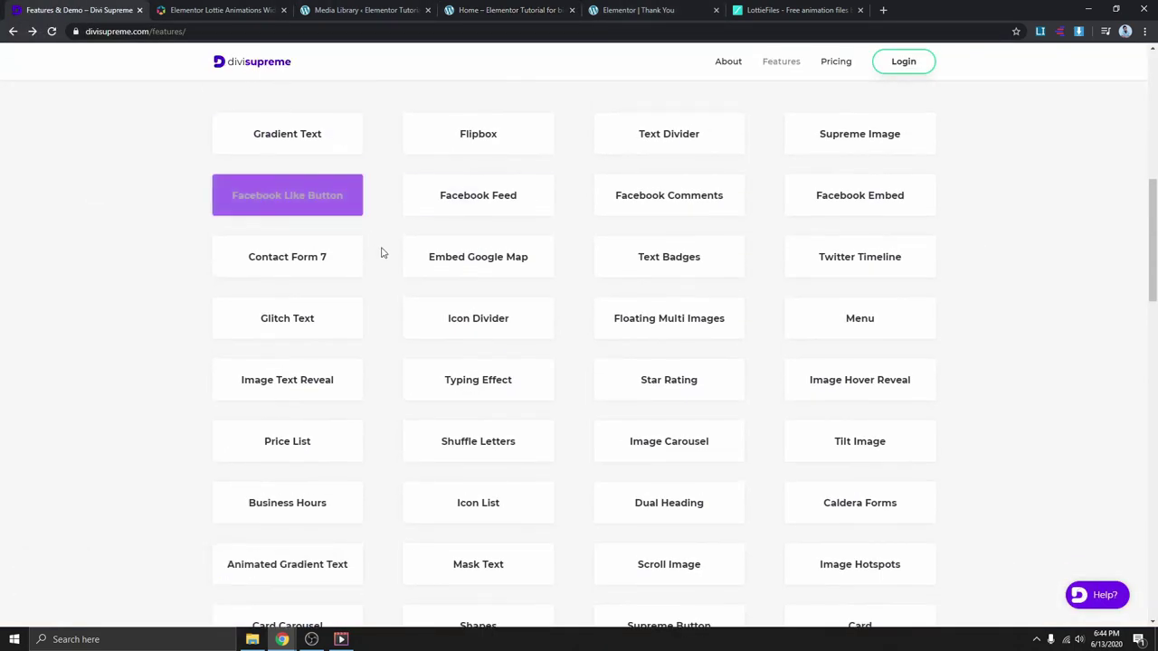
scroll(389, 271, up, 8)
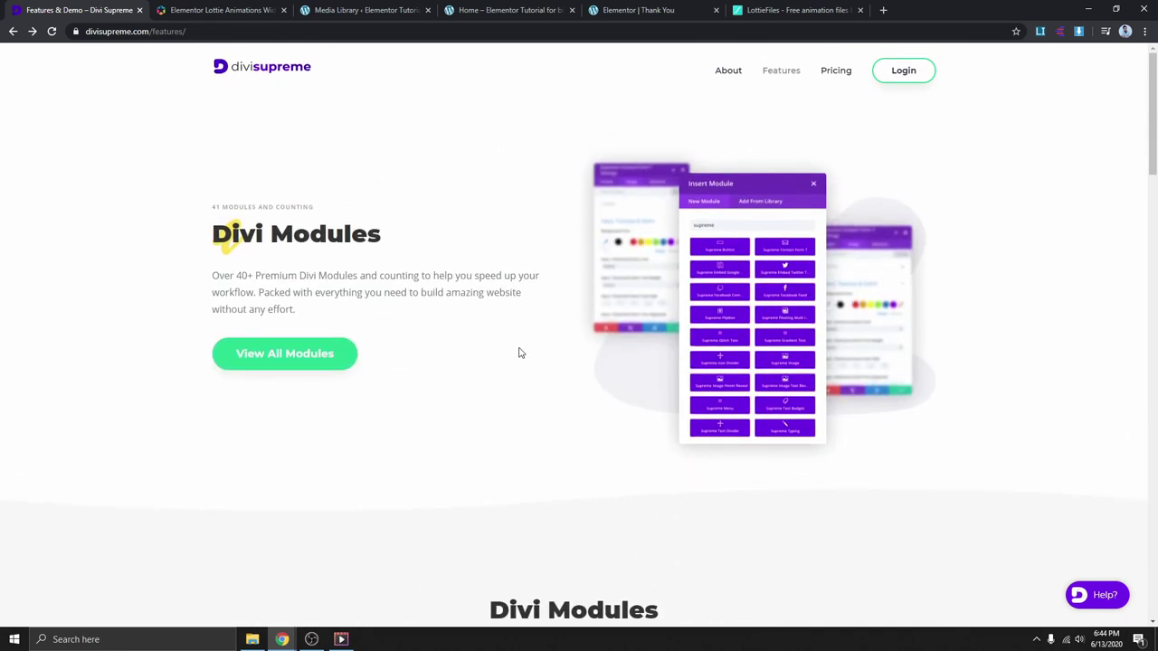
scroll(498, 355, down, 3)
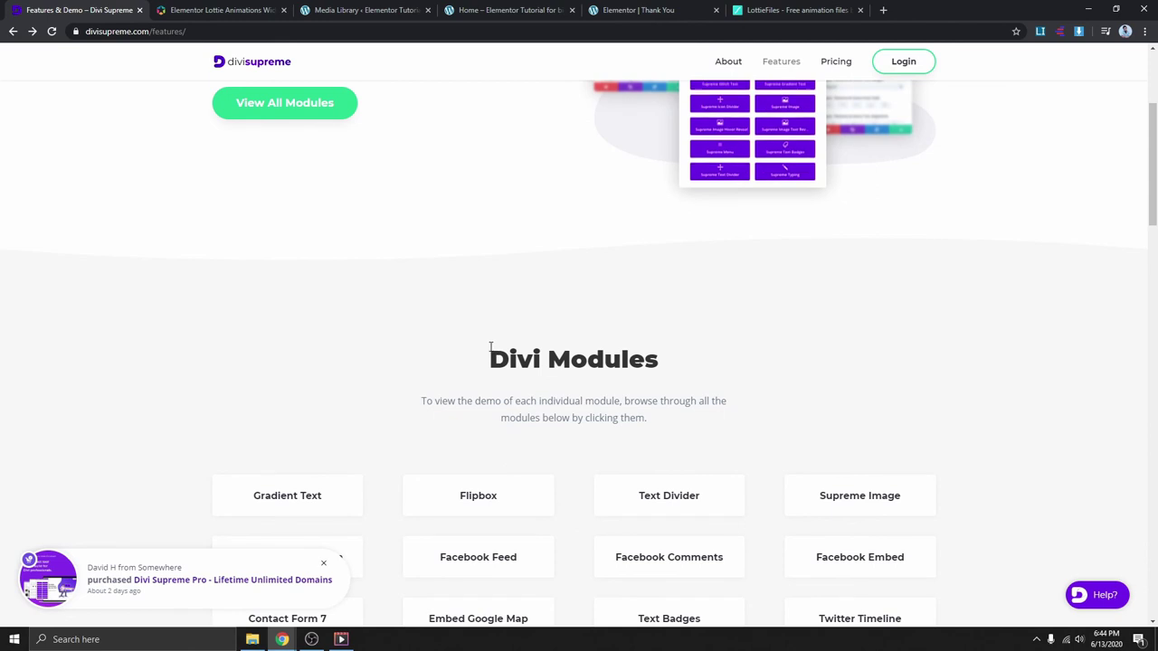
scroll(488, 344, down, 2)
scroll(670, 344, down, 1)
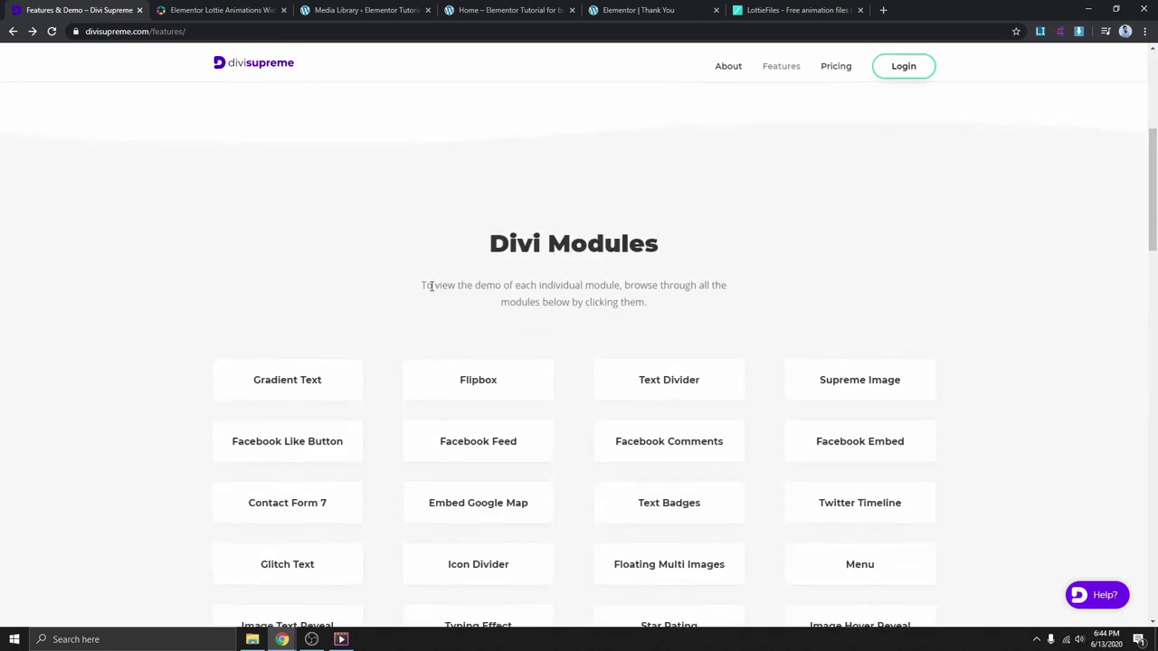
scroll(444, 299, down, 2)
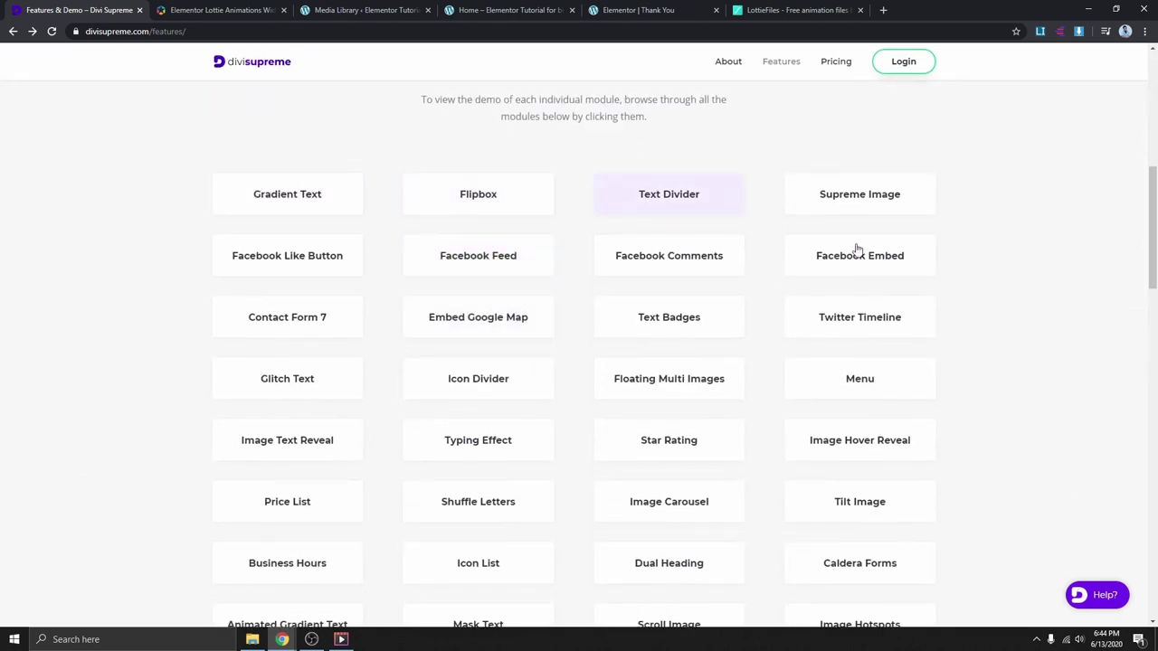
scroll(646, 401, down, 1)
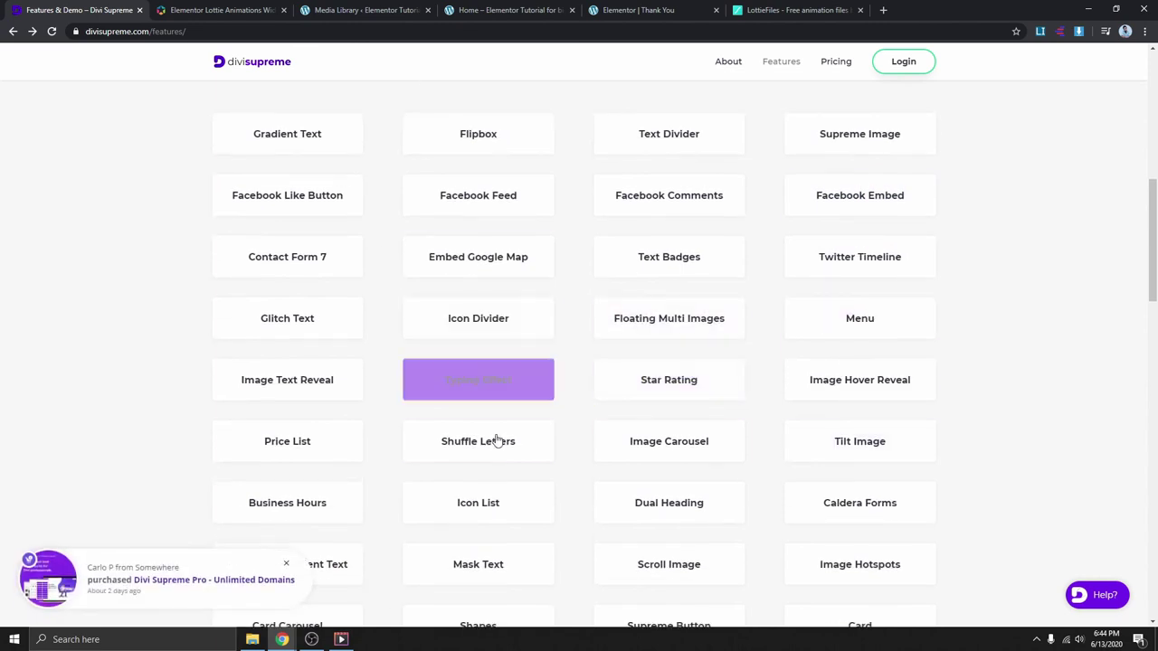
scroll(516, 365, up, 2)
scroll(529, 331, down, 2)
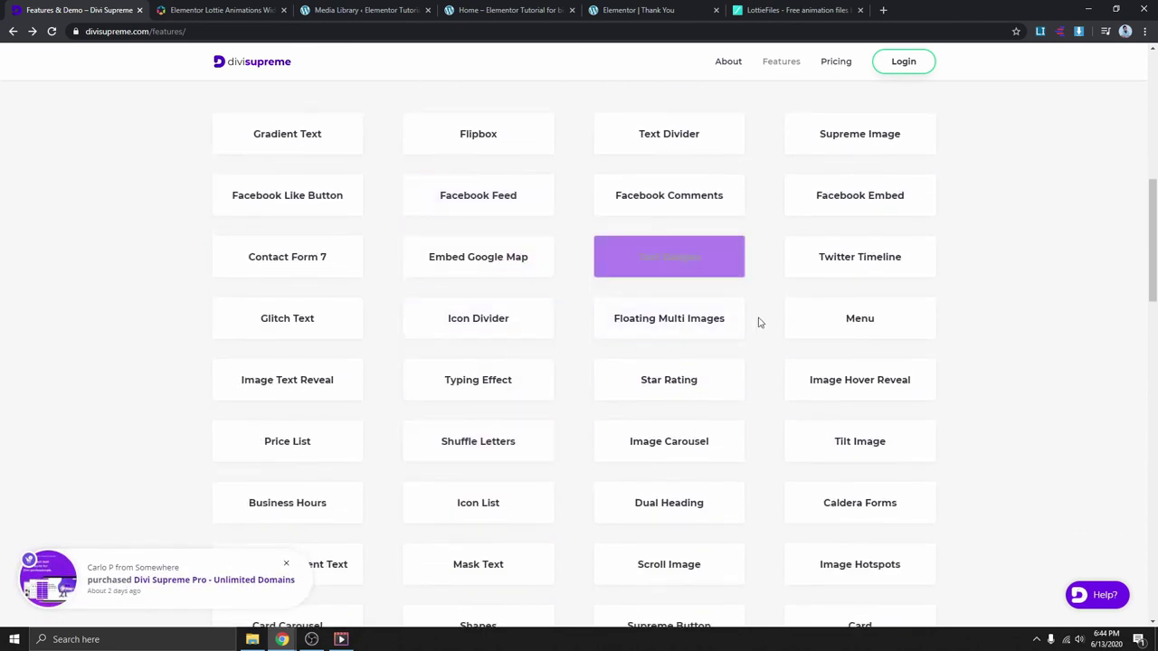
scroll(569, 334, down, 6)
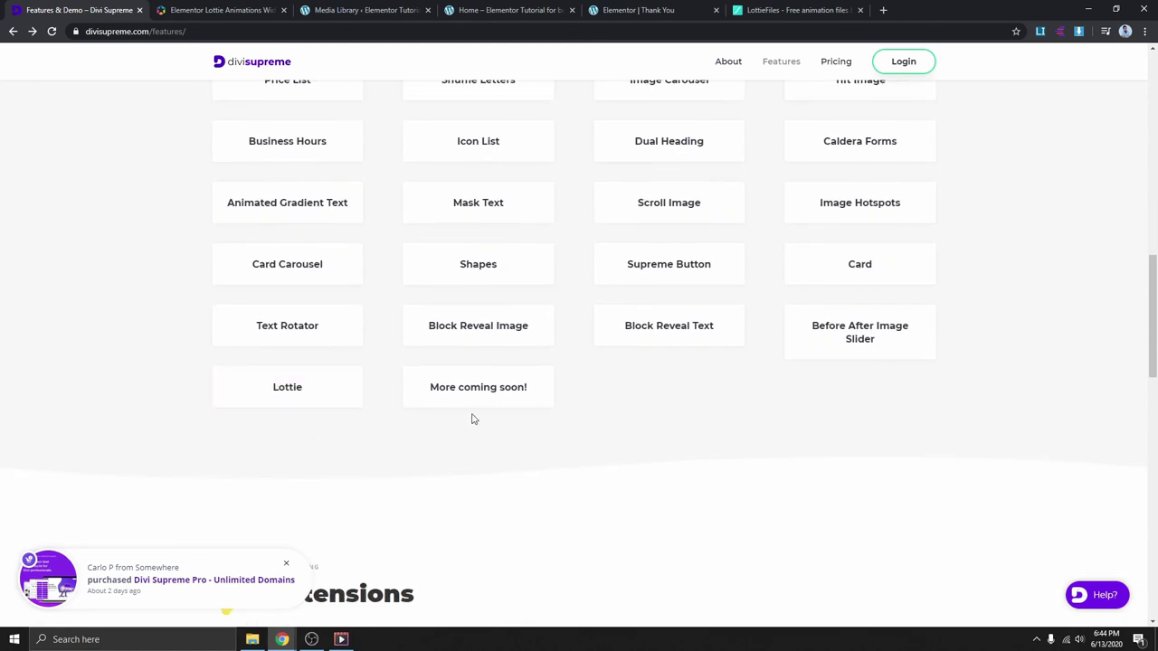
scroll(447, 387, up, 3)
scroll(489, 377, down, 7)
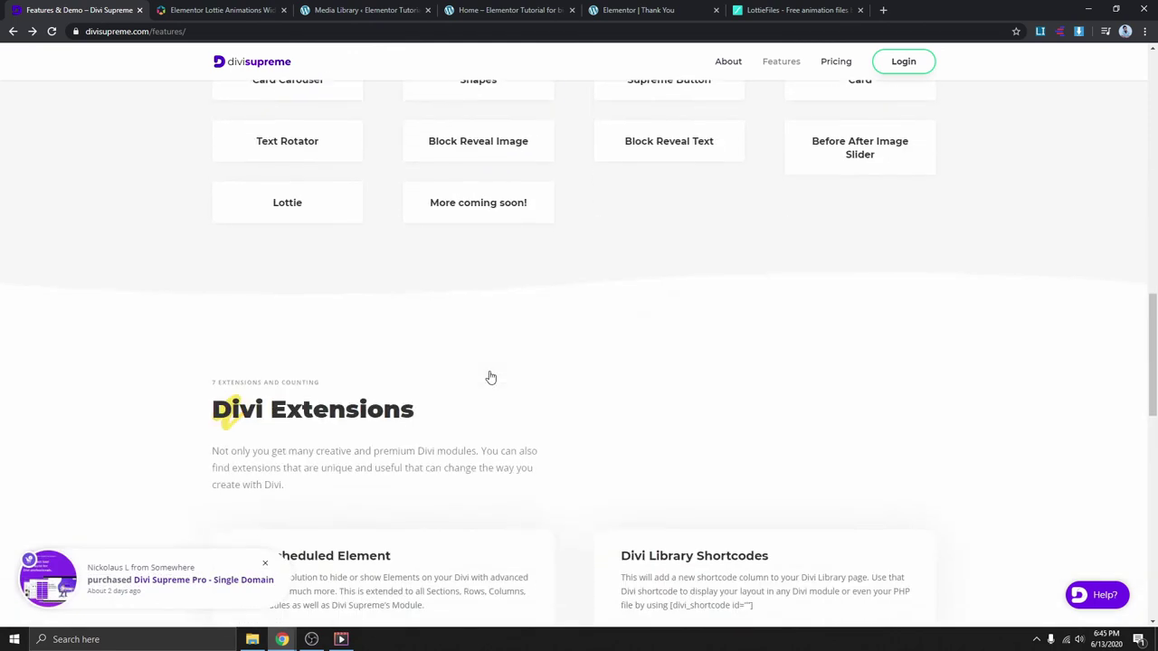
scroll(744, 331, down, 2)
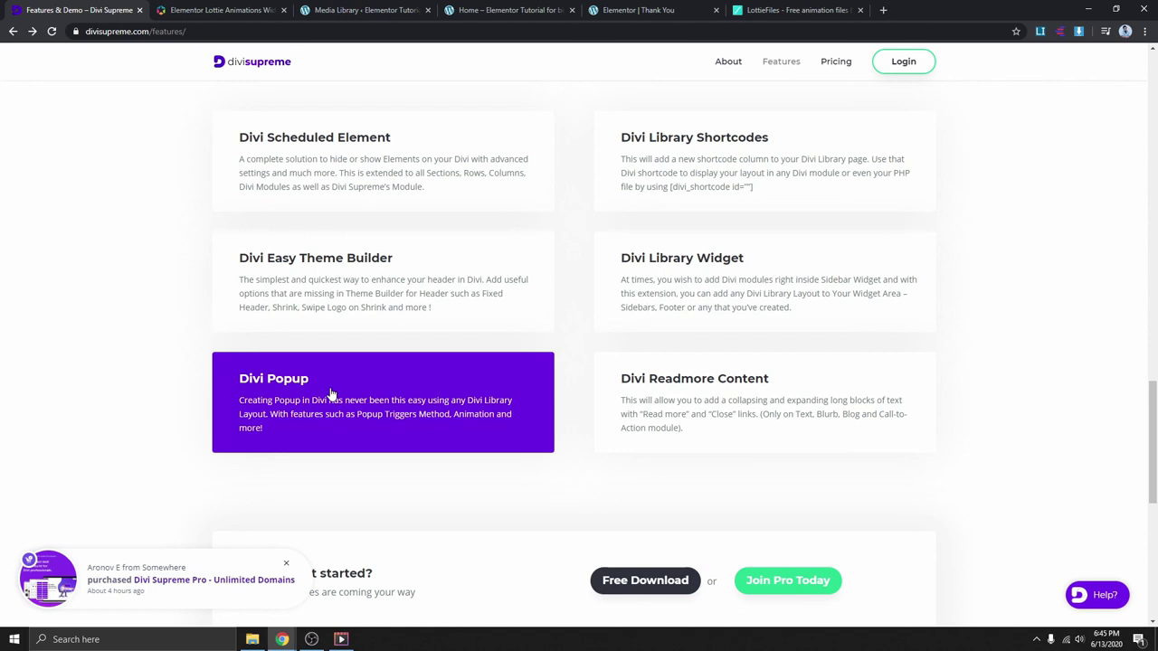
key(ctrl+shift+Tab)
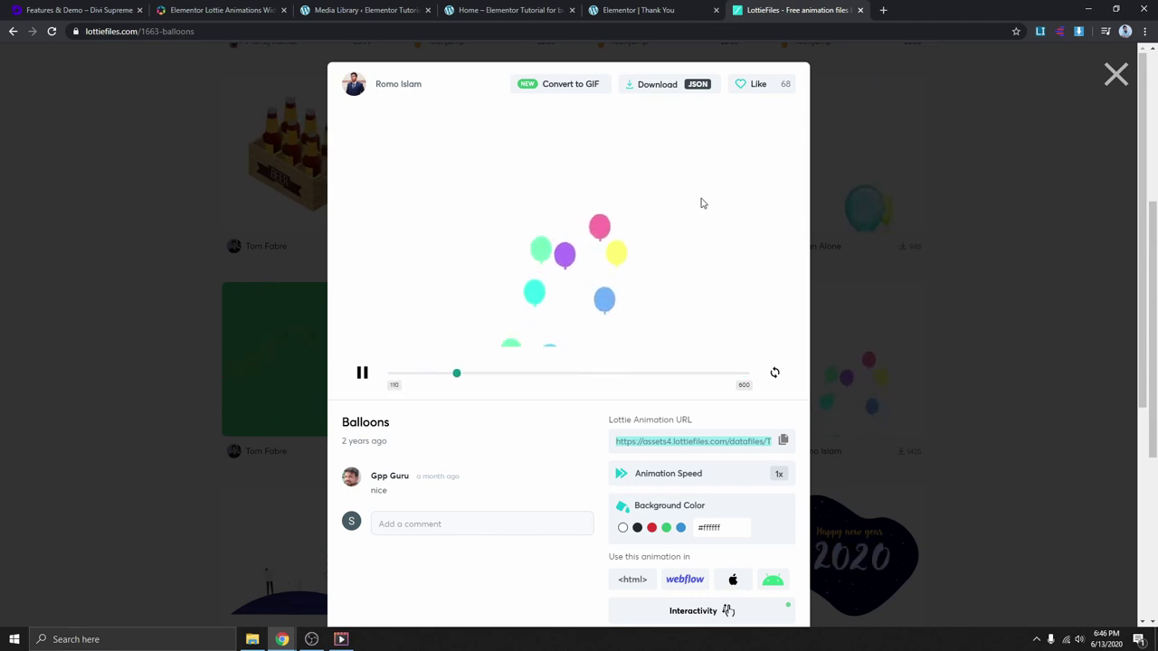
click(77, 15)
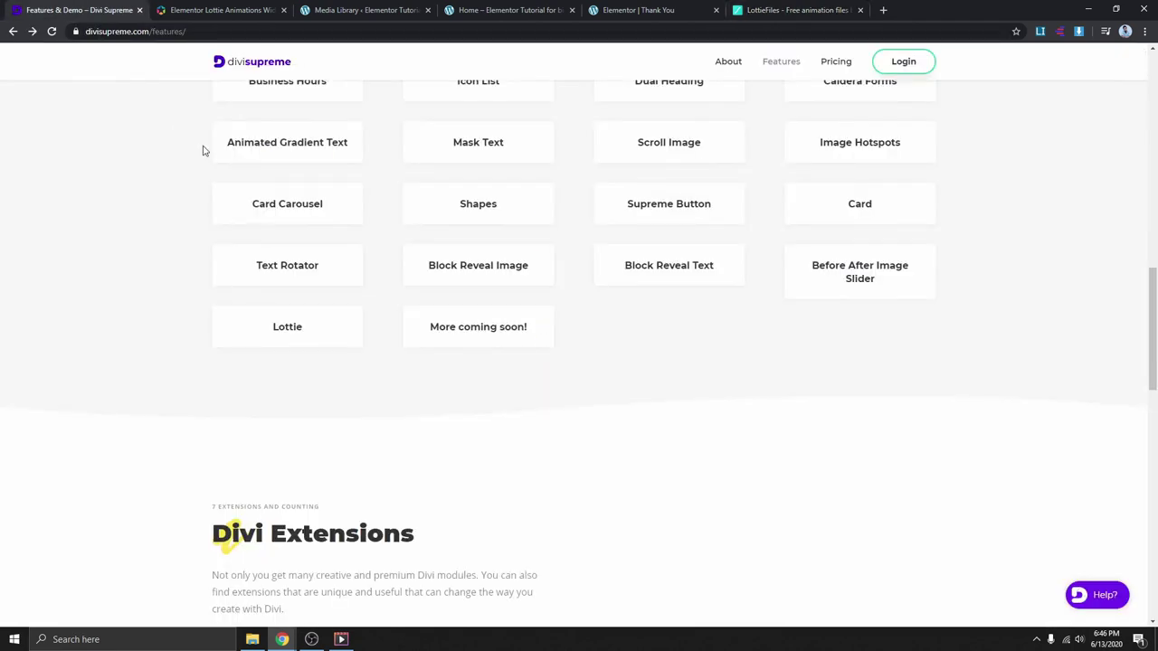